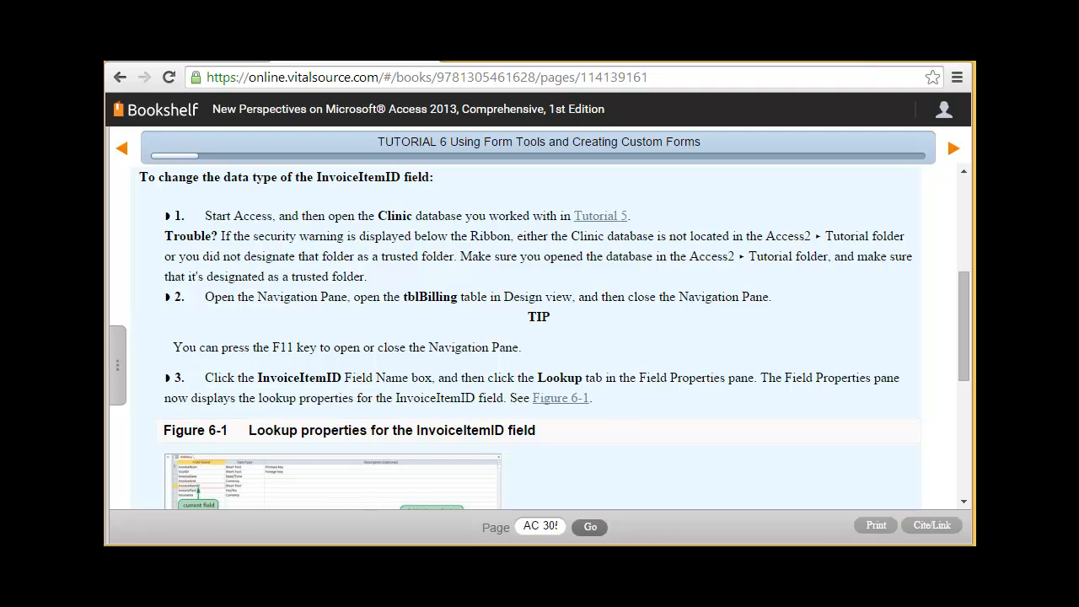
# - Read the textbook's InvoiceItemID data type steps, then switch to Access and open the tblVisit table in Design view
pyautogui.scroll(-1, 942, 304)
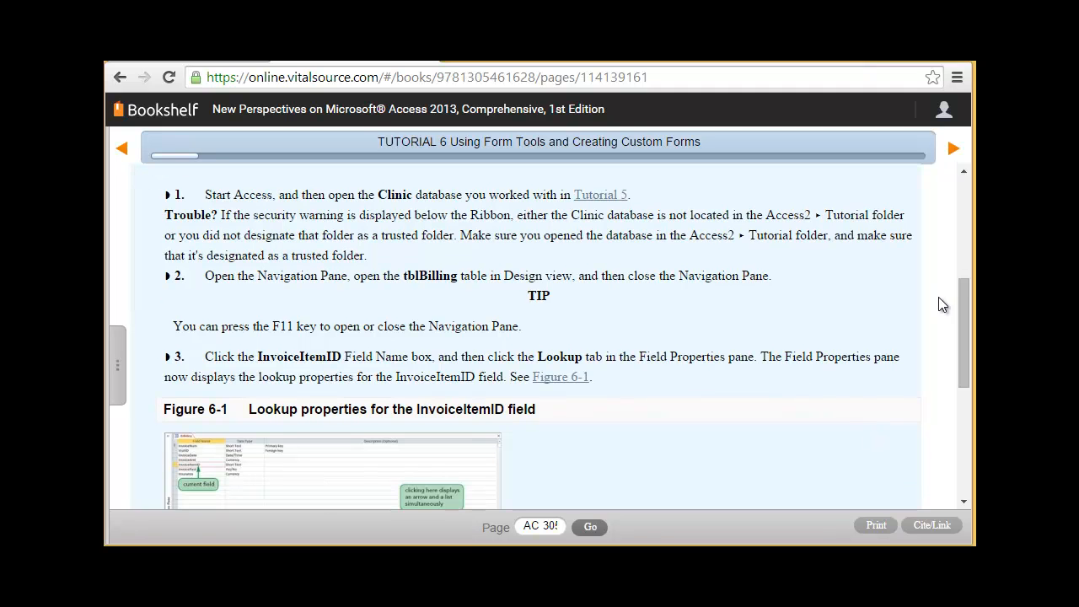
pyautogui.moveTo(959, 335); pyautogui.dragTo(976, 359)
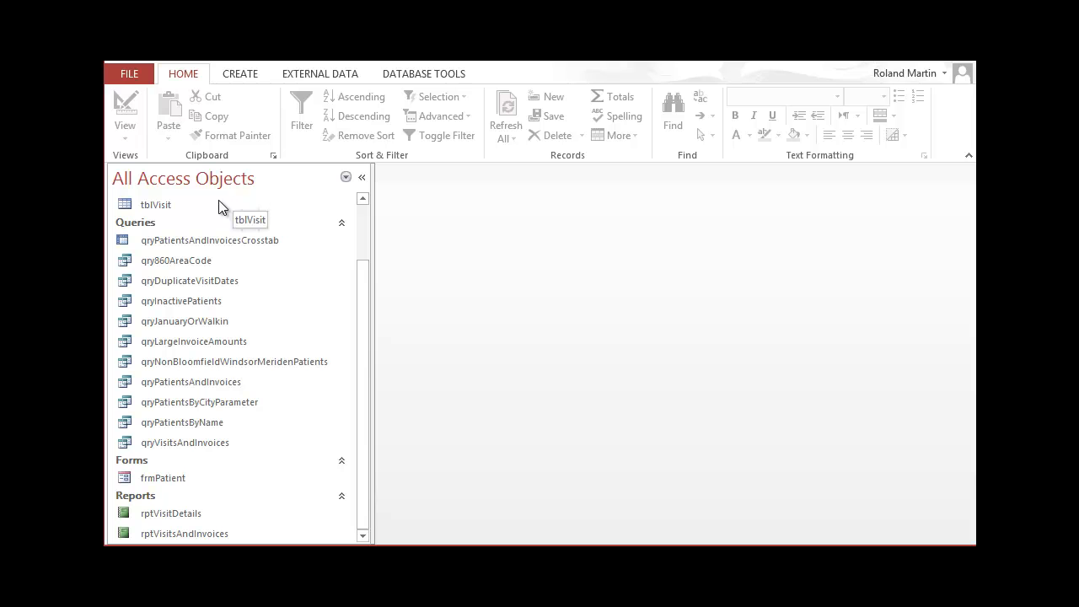
pyautogui.rightClick(154, 209)
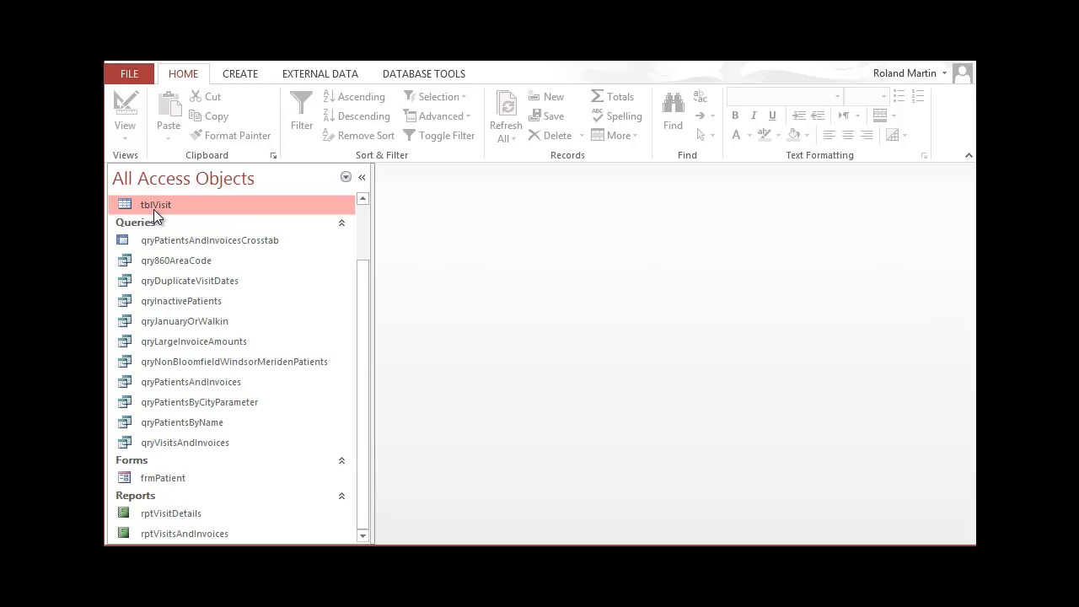
pyautogui.click(195, 238)
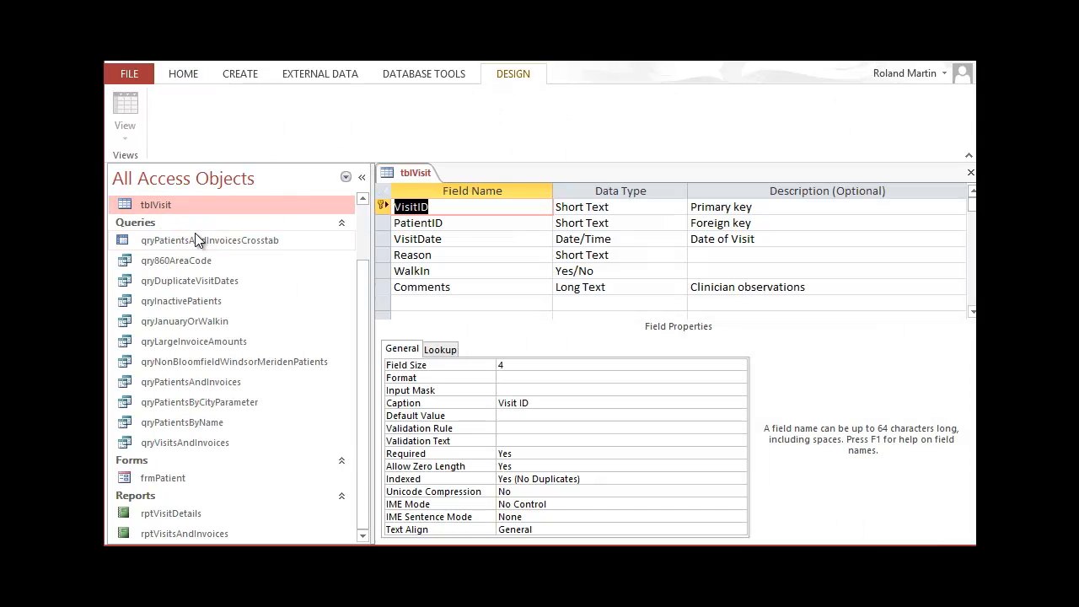
# - Collapse the Navigation Pane and set the InvoiceItemID field's lookup Display Control to Text Box in tblBilling
pyautogui.click(362, 180)
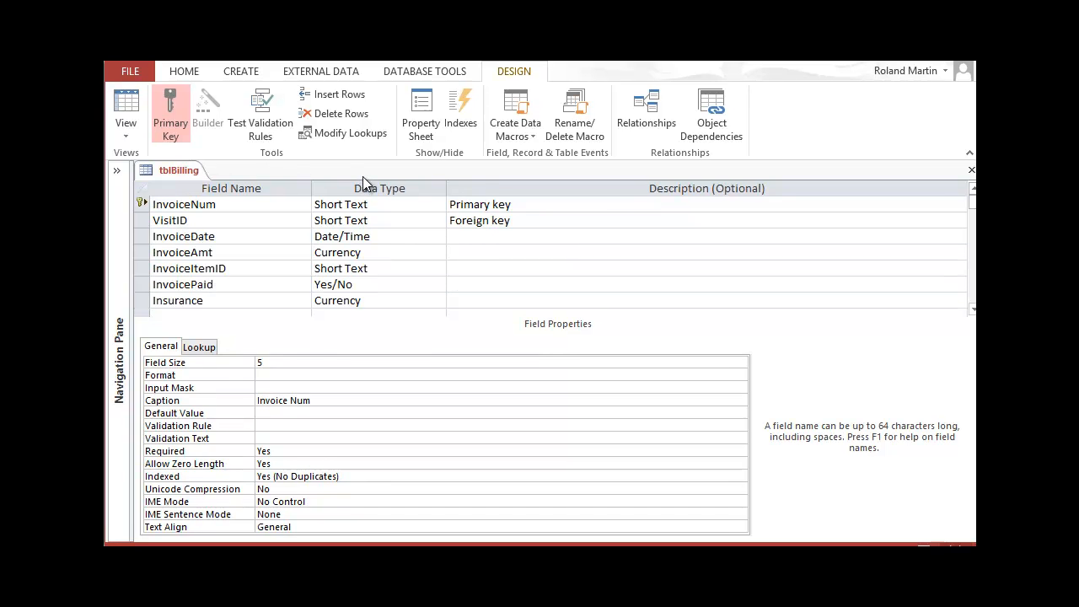
pyautogui.click(247, 270)
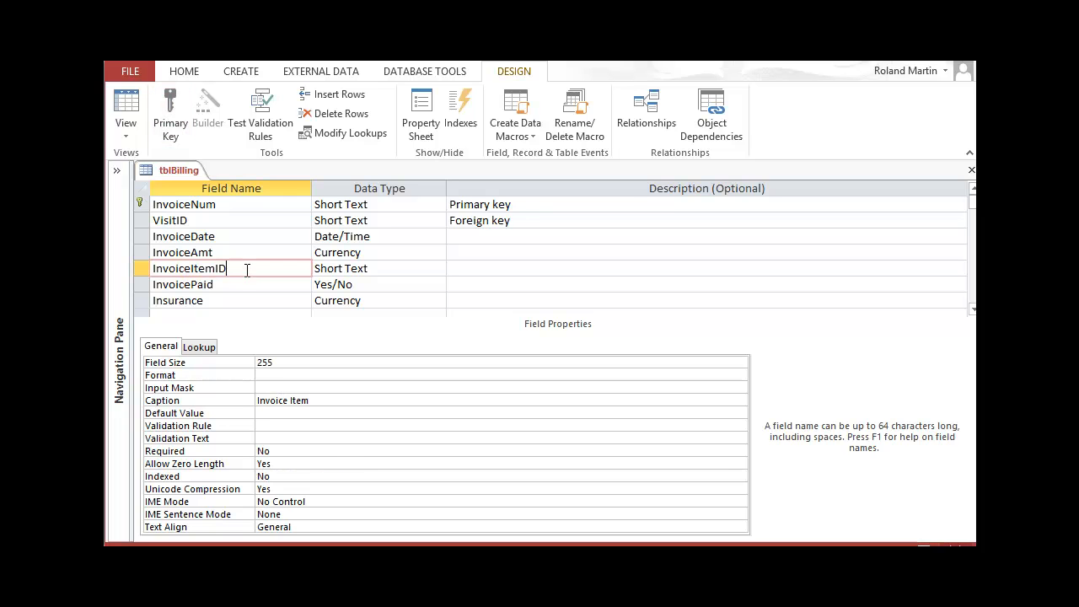
pyautogui.click(199, 349)
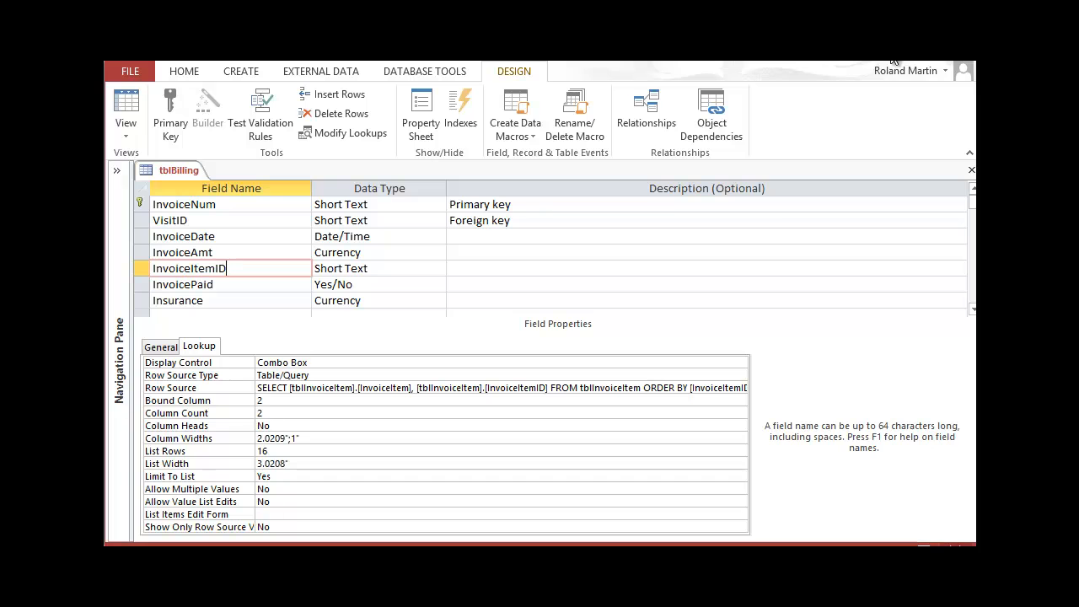
pyautogui.click(742, 363)
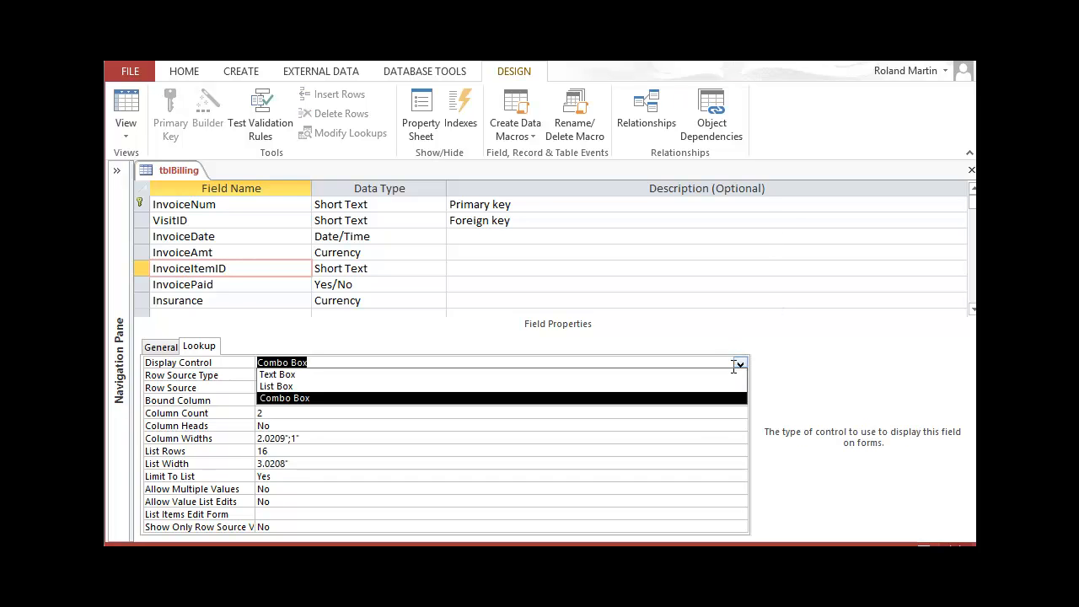
pyautogui.click(721, 374)
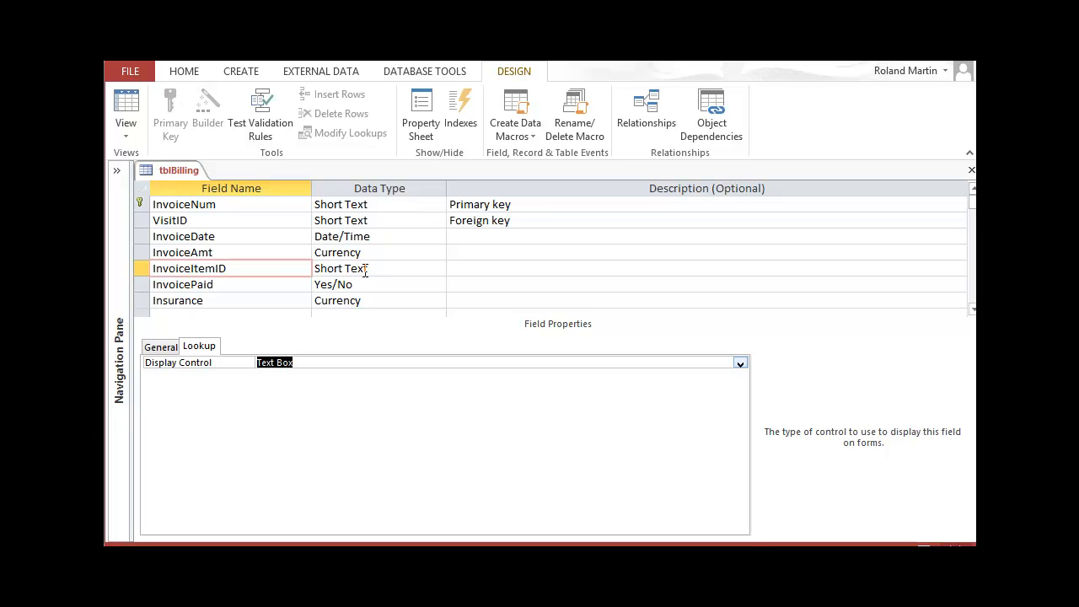
# - Show InvoiceItemID's general field properties, switch tblBilling to Datasheet view and fit the Invoice Item column to its contents
pyautogui.click(157, 347)
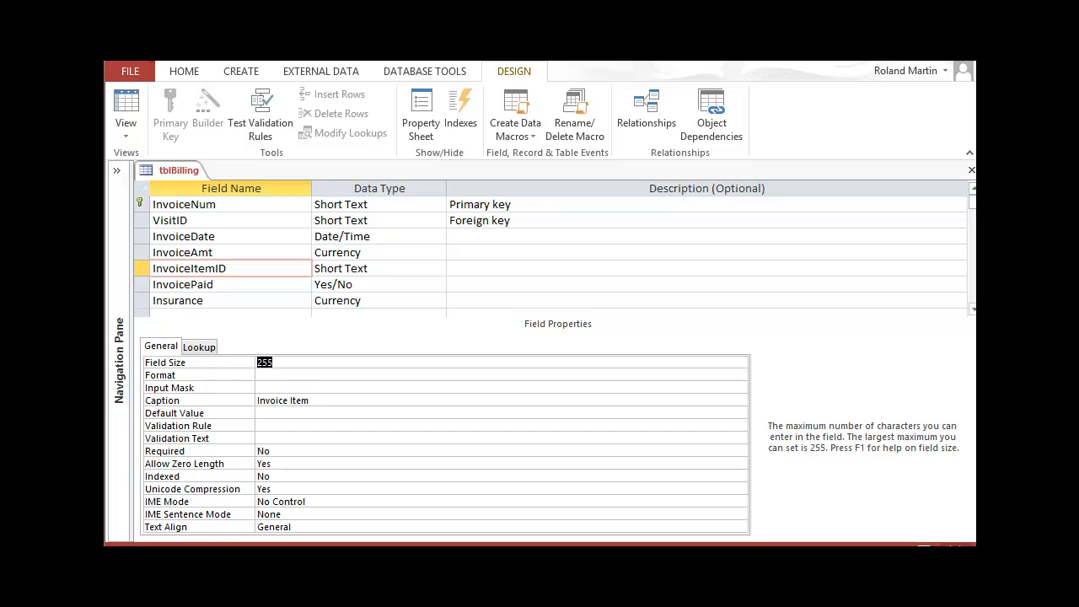
pyautogui.click(128, 131)
pyautogui.click(145, 155)
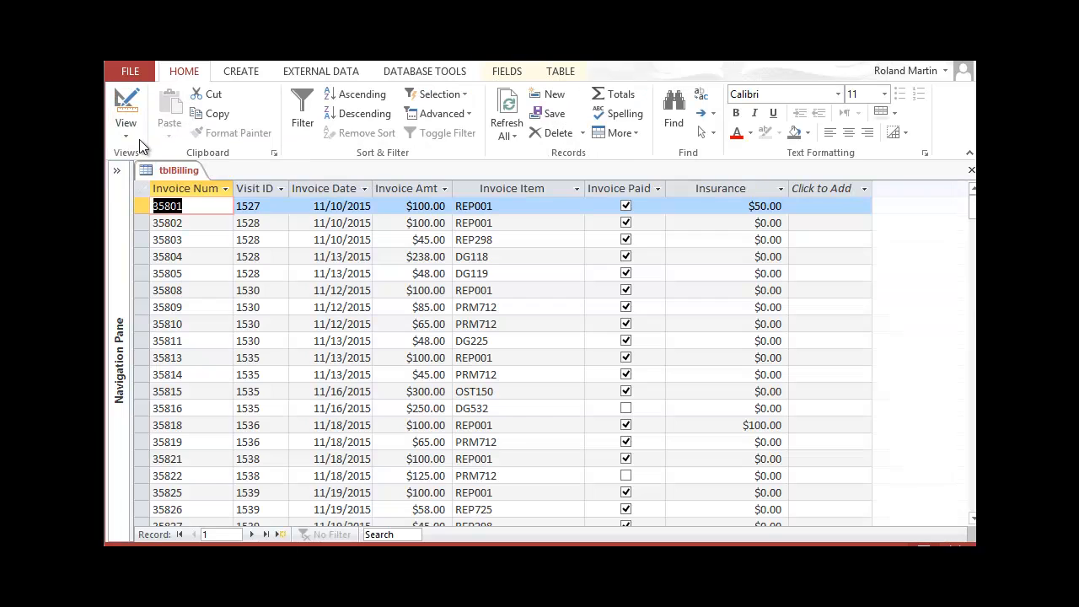
pyautogui.doubleClick(588, 187)
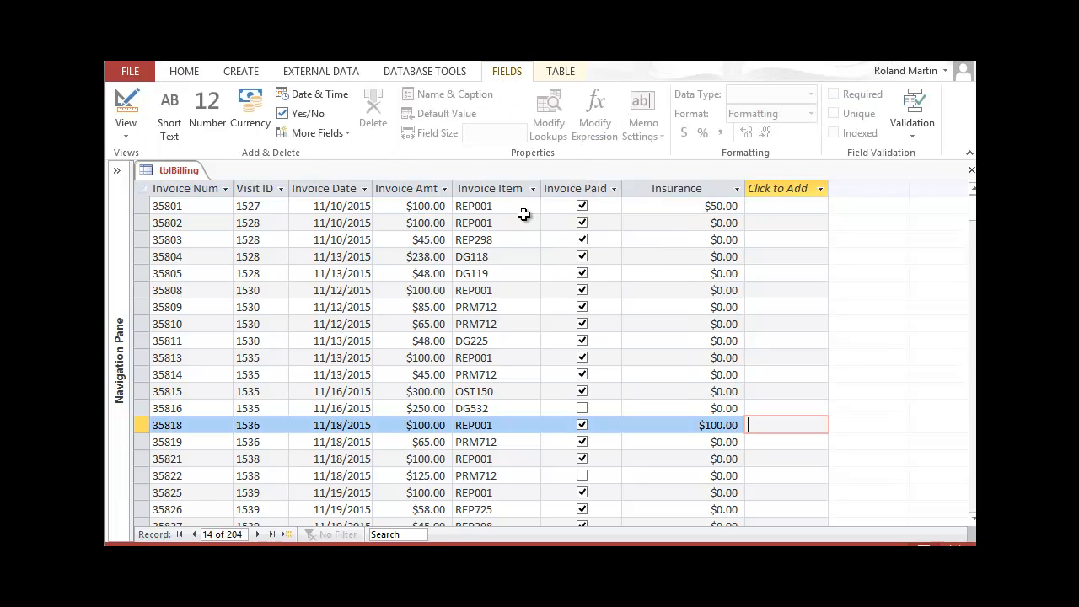
# - Check that the Invoice Item cells in the first records are plain text boxes and close the tblBilling table
pyautogui.click(515, 210)
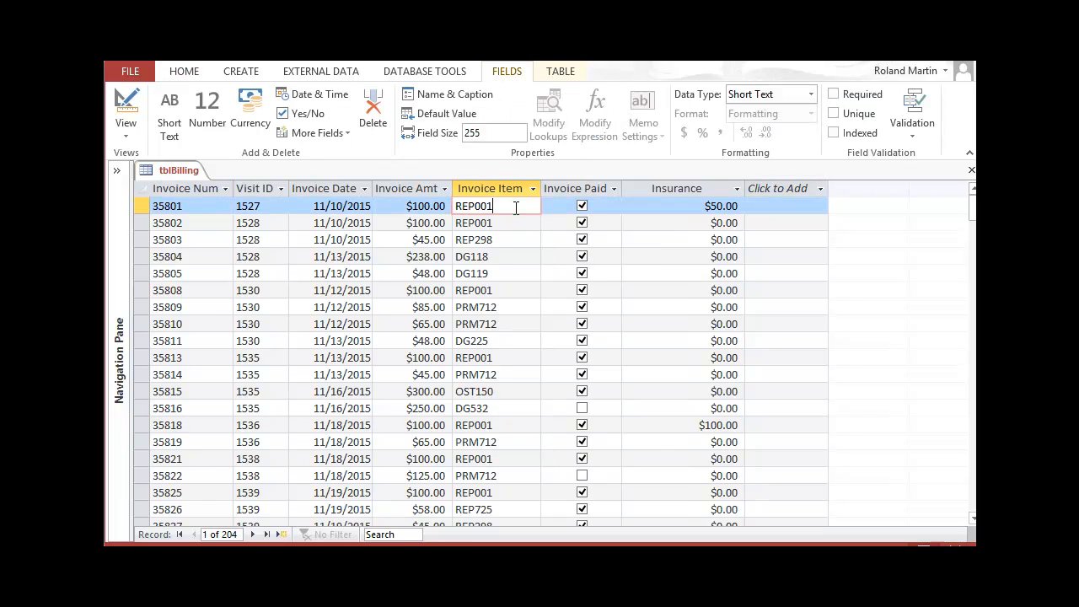
pyautogui.click(517, 222)
pyautogui.click(519, 257)
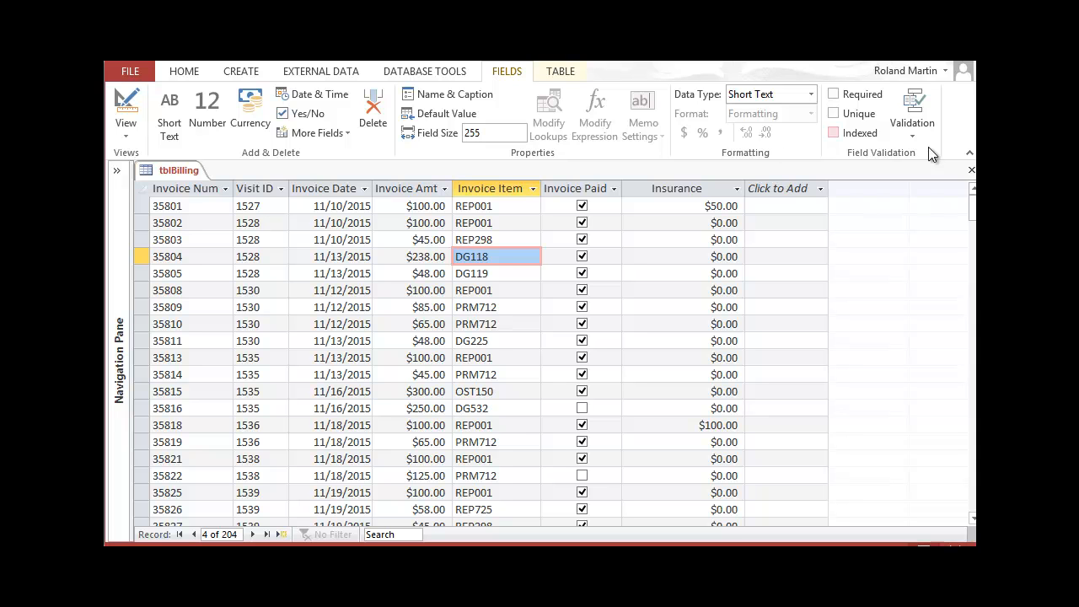
pyautogui.click(971, 169)
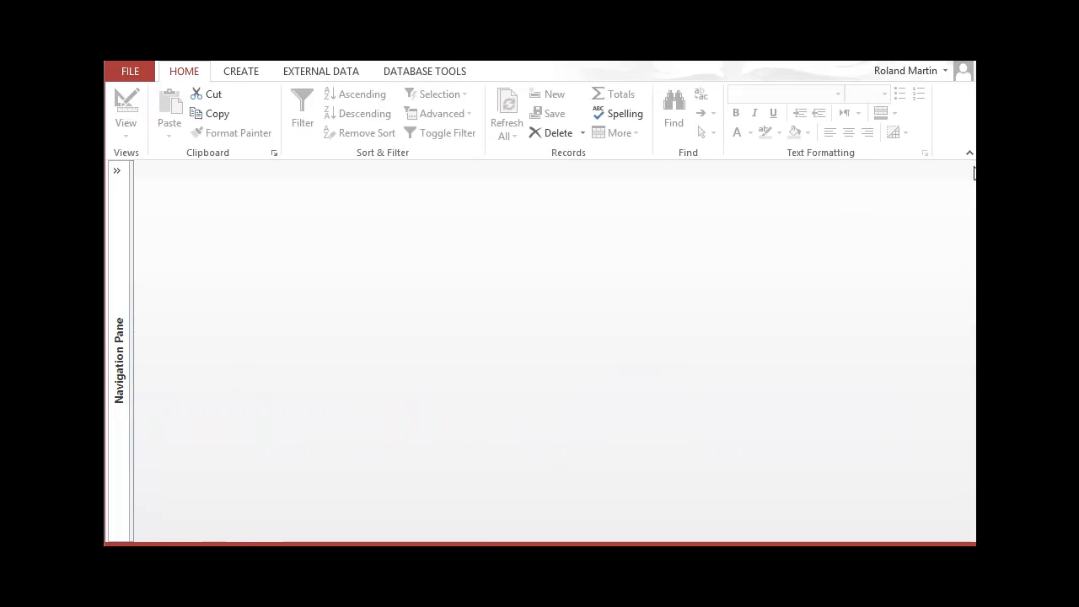
# - Review the textbook's table relationships steps and open the Relationships window in Access
pyautogui.hotkey('alt', 'Tab')
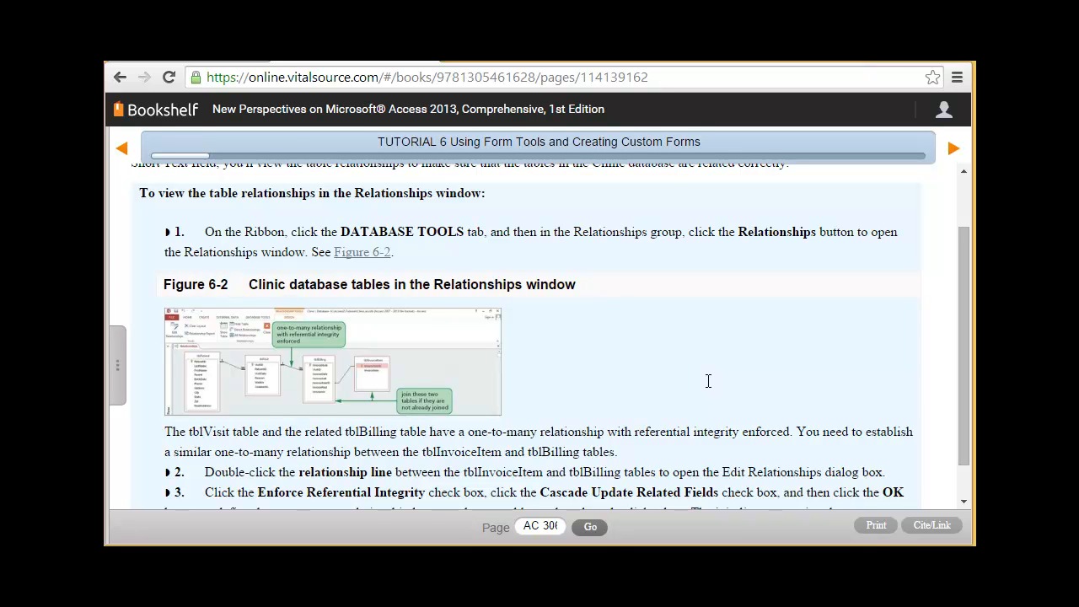
pyautogui.moveTo(963, 363); pyautogui.dragTo(969, 405)
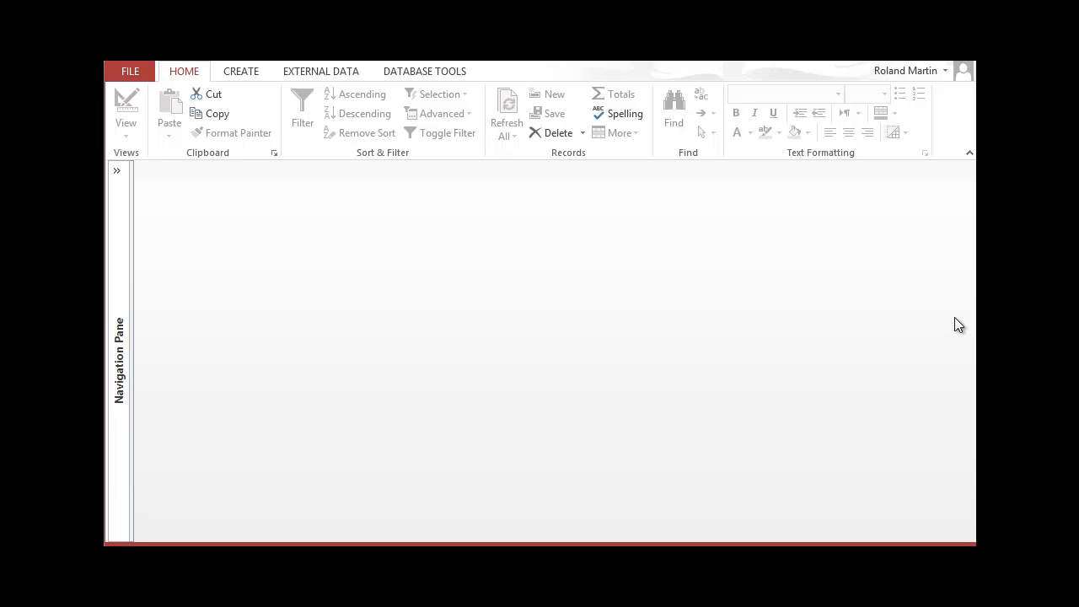
pyautogui.click(447, 72)
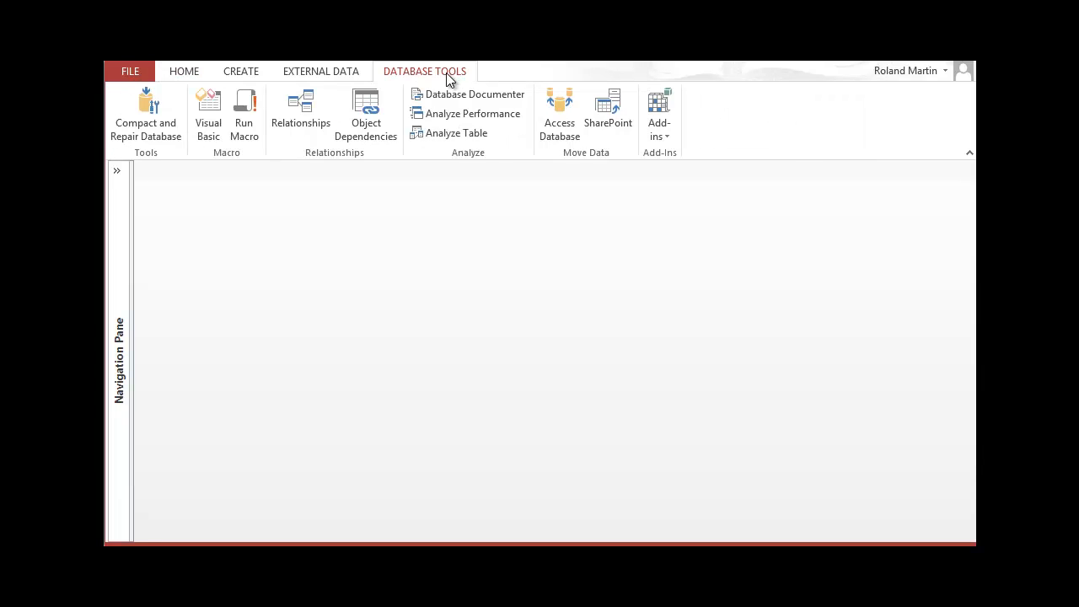
pyautogui.click(308, 125)
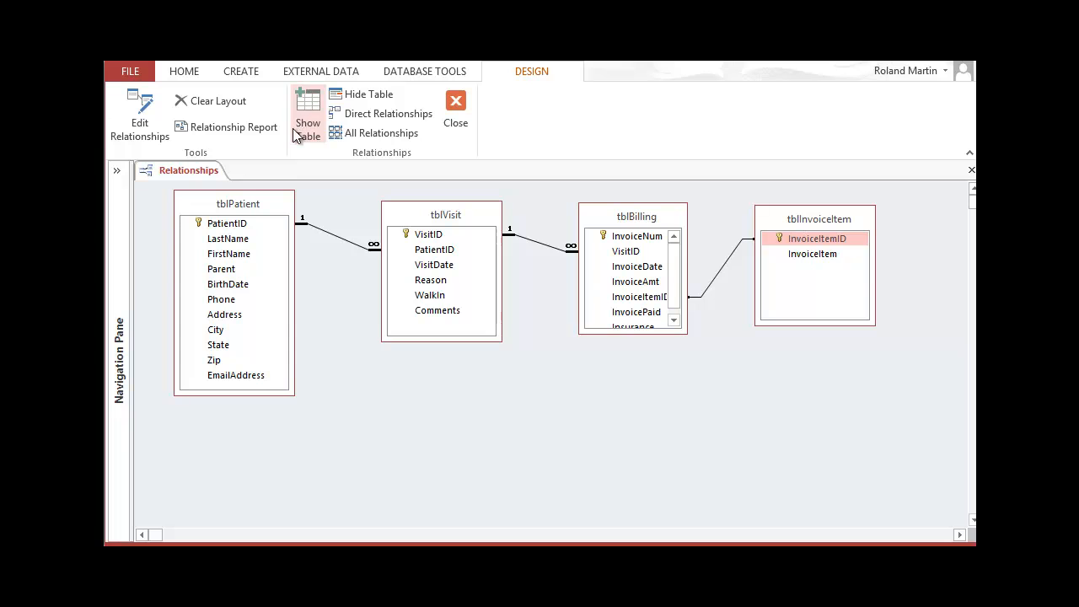
# - Enforce referential integrity with Cascade Update Related Fields on the relationship between tblInvoiceItem and tblBilling
pyautogui.doubleClick(718, 273)
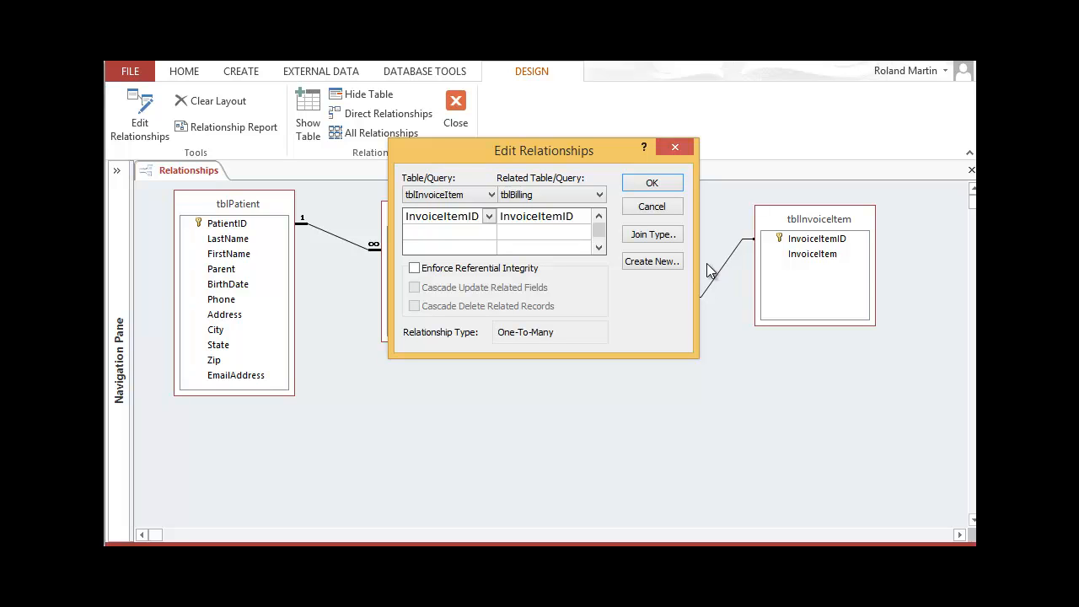
pyautogui.click(415, 269)
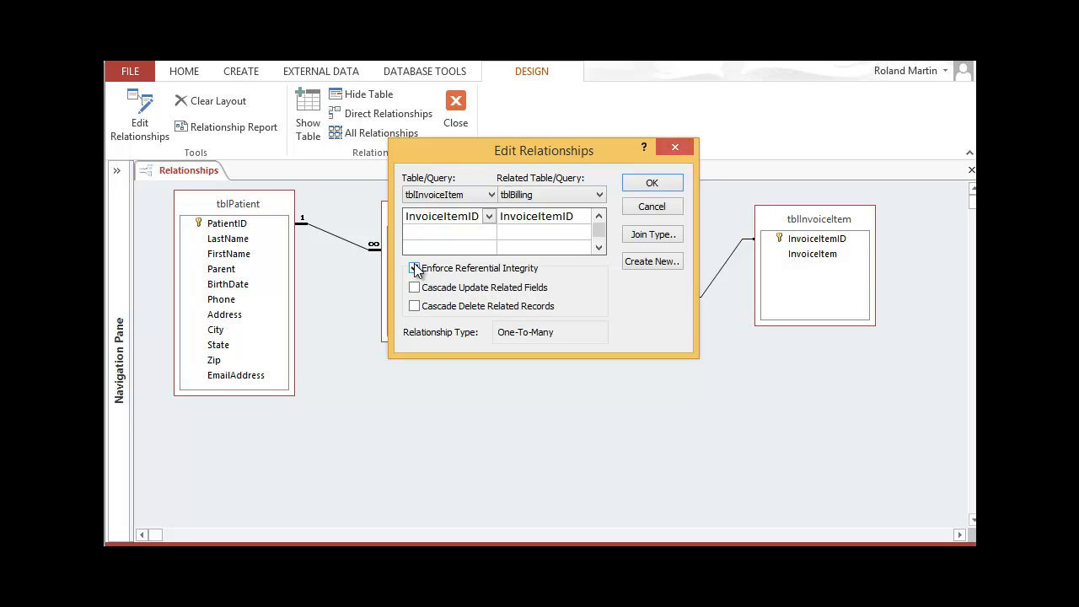
pyautogui.click(417, 290)
pyautogui.click(647, 182)
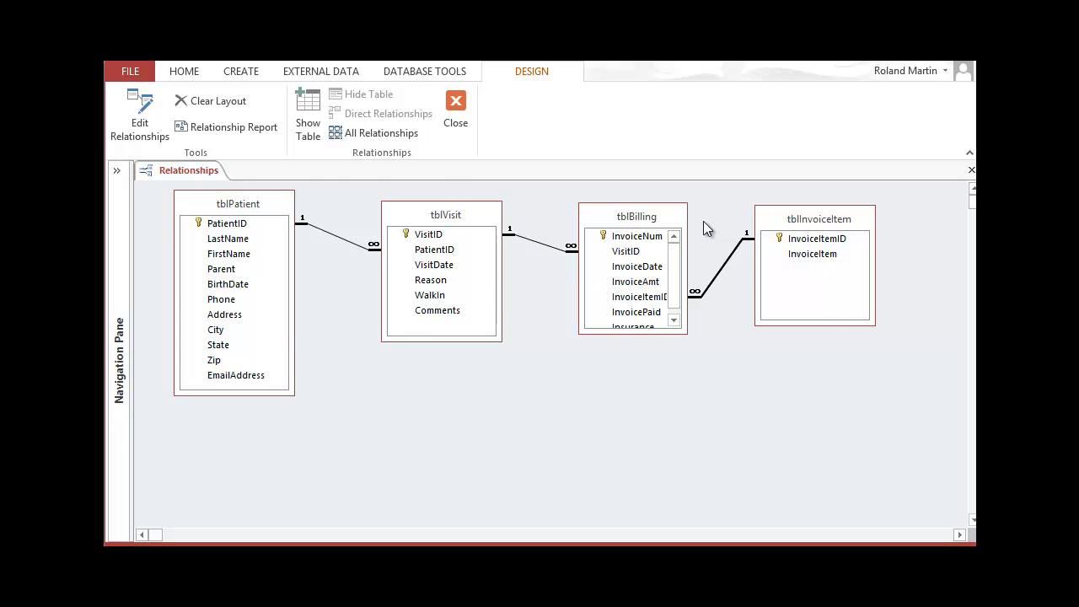
# - Switch to the Bookshelf textbook and read the steps for the relationship report and the Database Documenter
pyautogui.hotkey('alt', 'Tab')
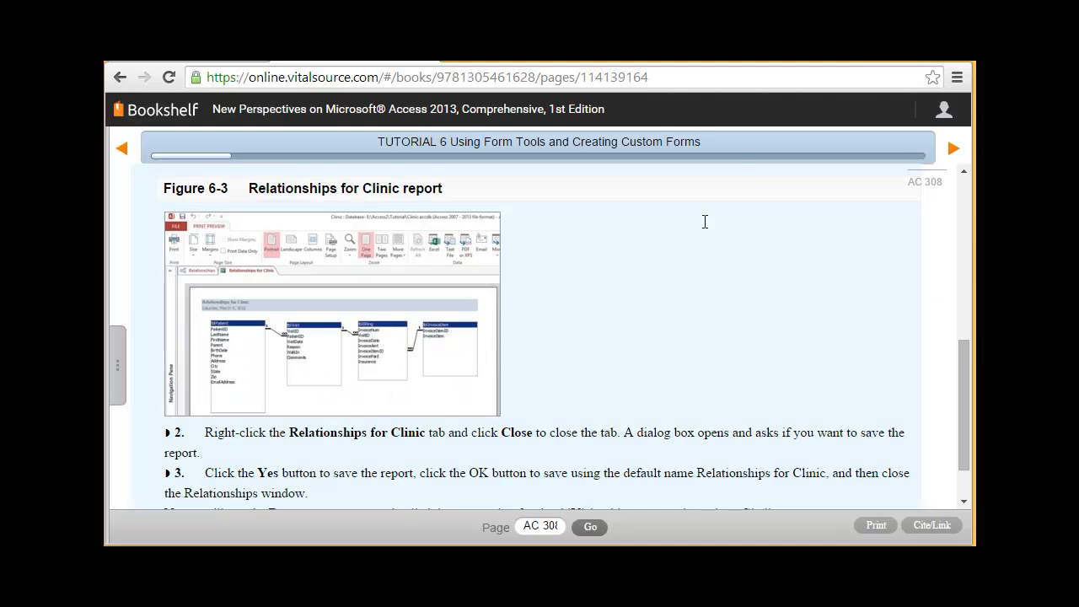
pyautogui.moveTo(963, 373); pyautogui.dragTo(968, 400)
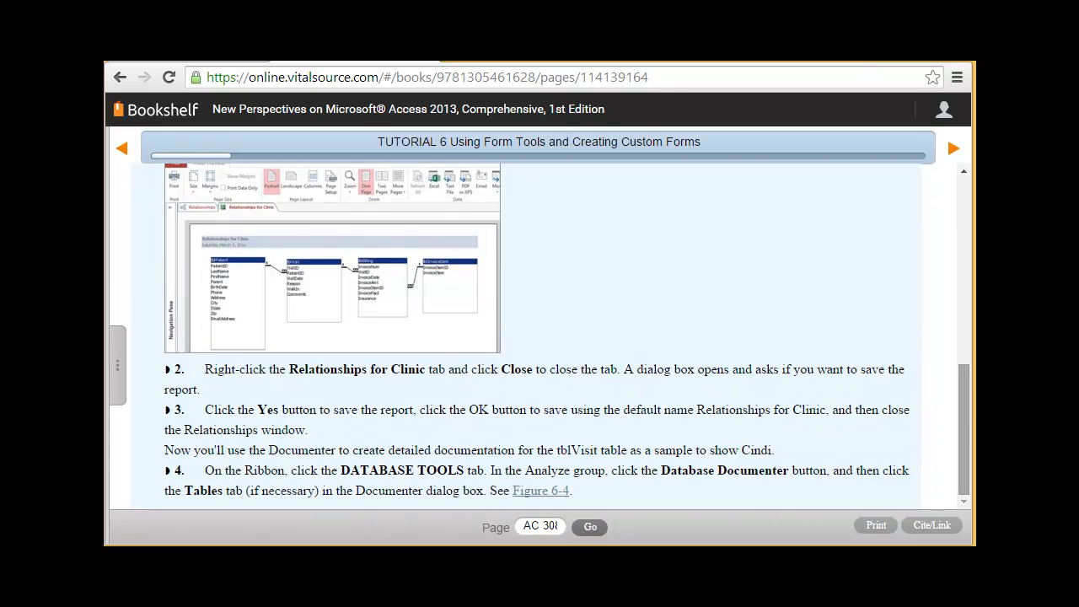
pyautogui.click(954, 148)
pyautogui.moveTo(962, 217); pyautogui.dragTo(964, 400)
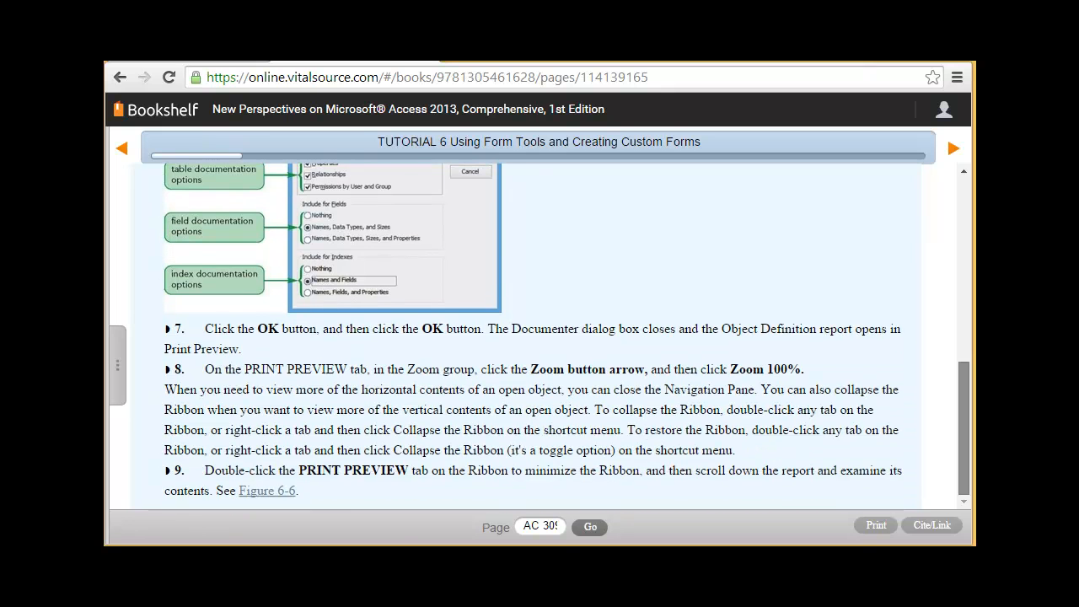
pyautogui.click(953, 149)
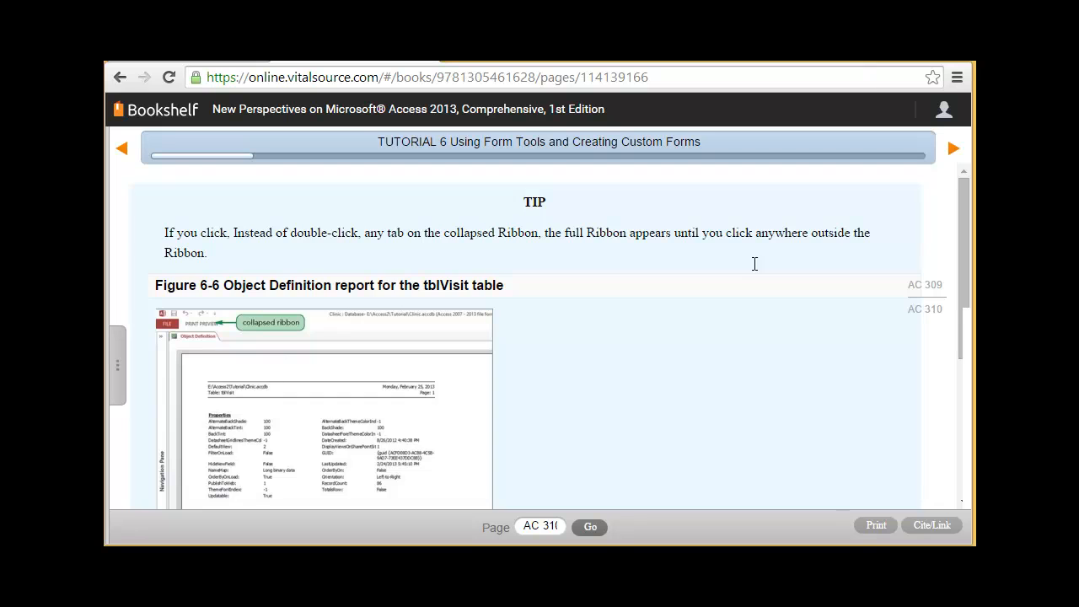
pyautogui.scroll(-3, 755, 265)
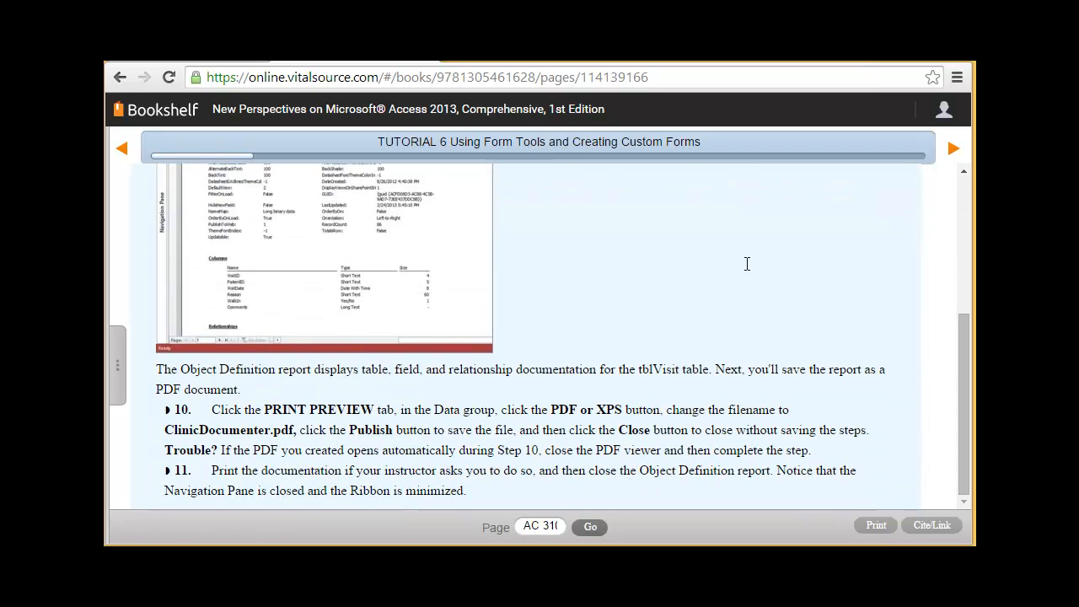
# - Switch back to Access, create a relationship report and save it on closing as Relationships for Clinic
pyautogui.hotkey('alt', 'Tab')
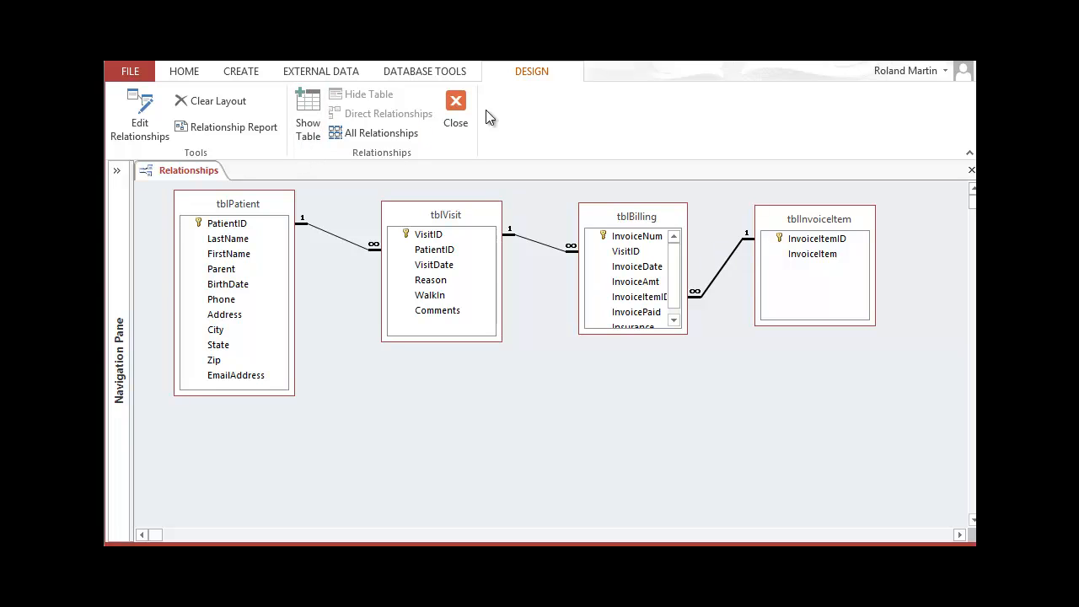
pyautogui.click(217, 127)
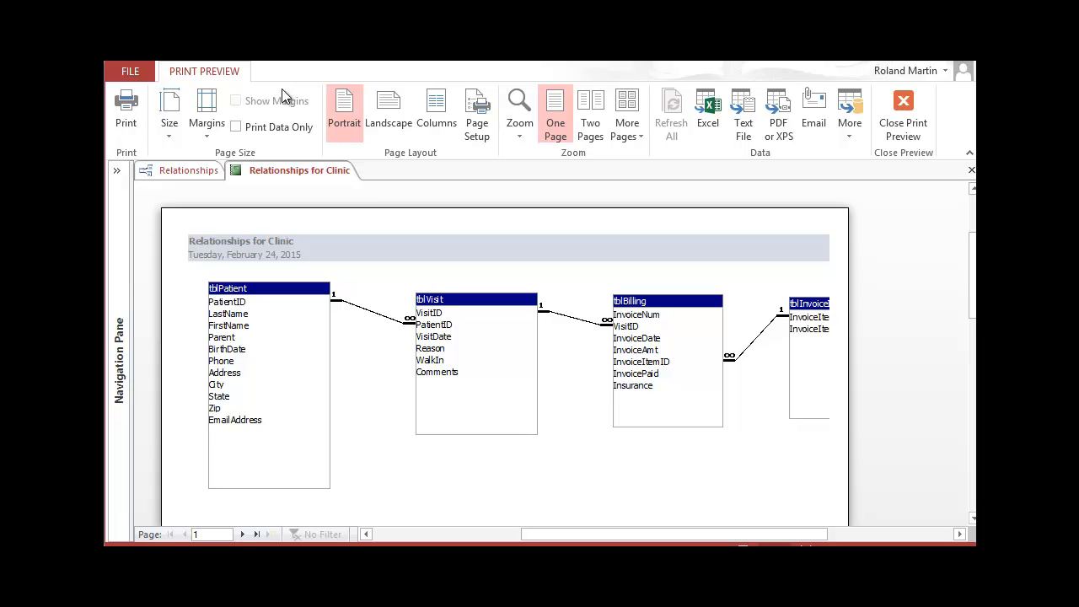
pyautogui.rightClick(285, 171)
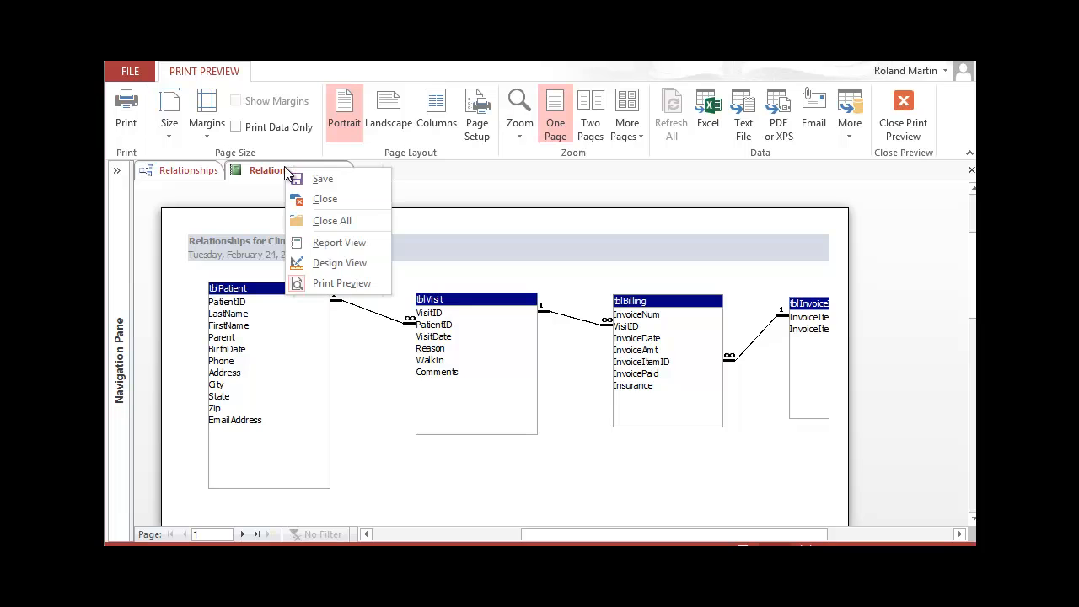
pyautogui.click(324, 200)
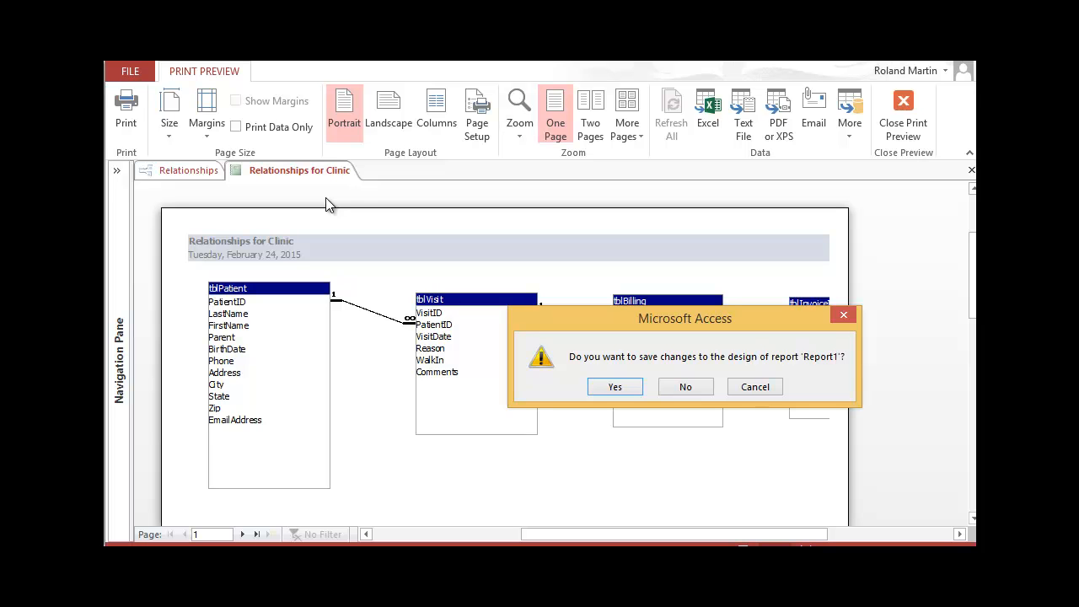
pyautogui.click(615, 387)
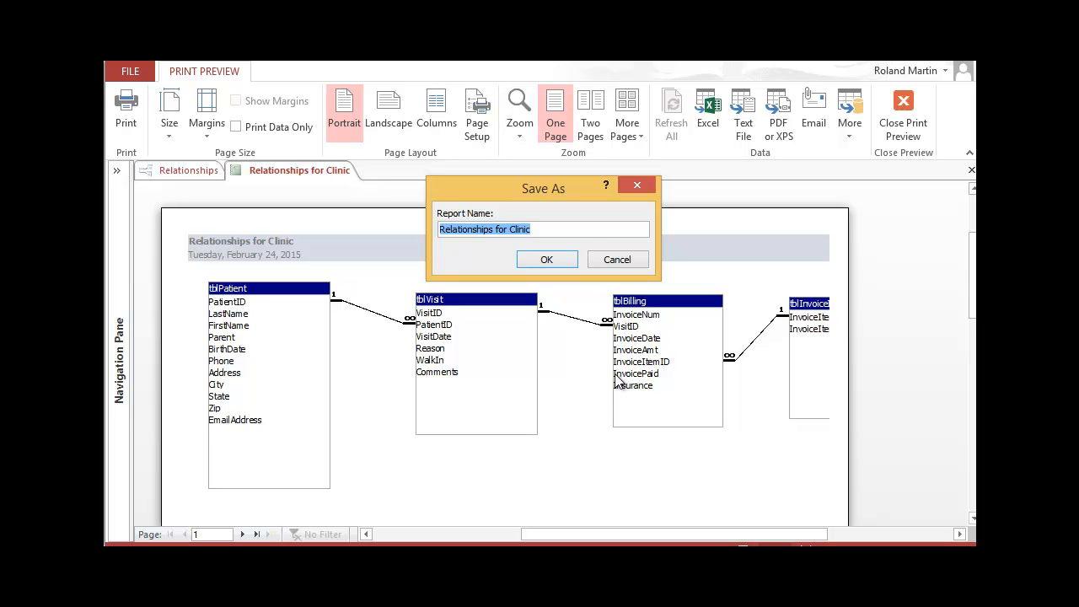
pyautogui.click(550, 260)
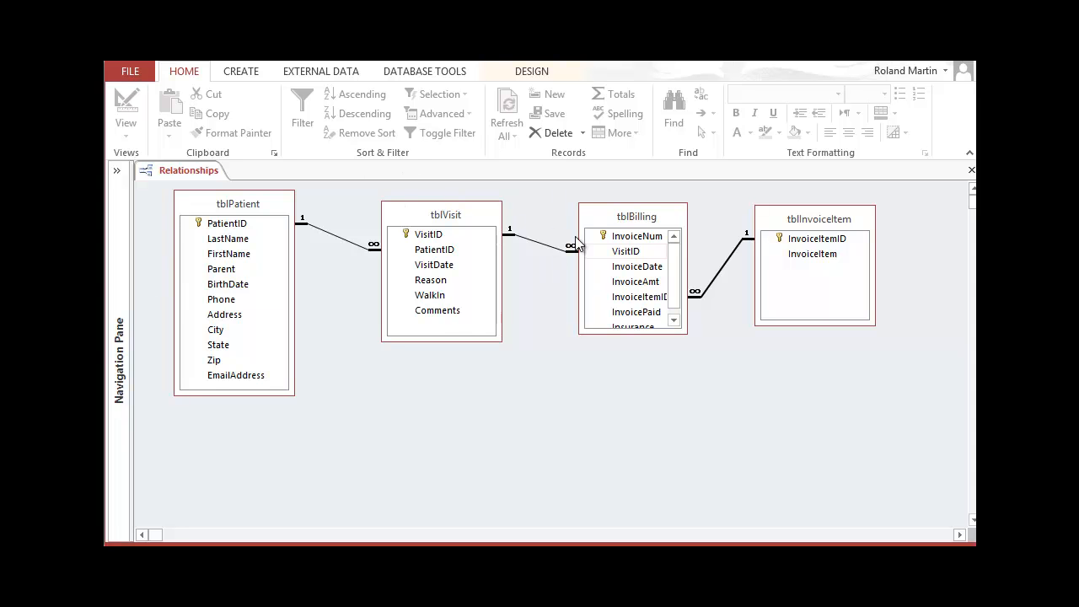
# - Close the Relationships window and start the Database Documenter with the tblBilling table selected
pyautogui.click(970, 173)
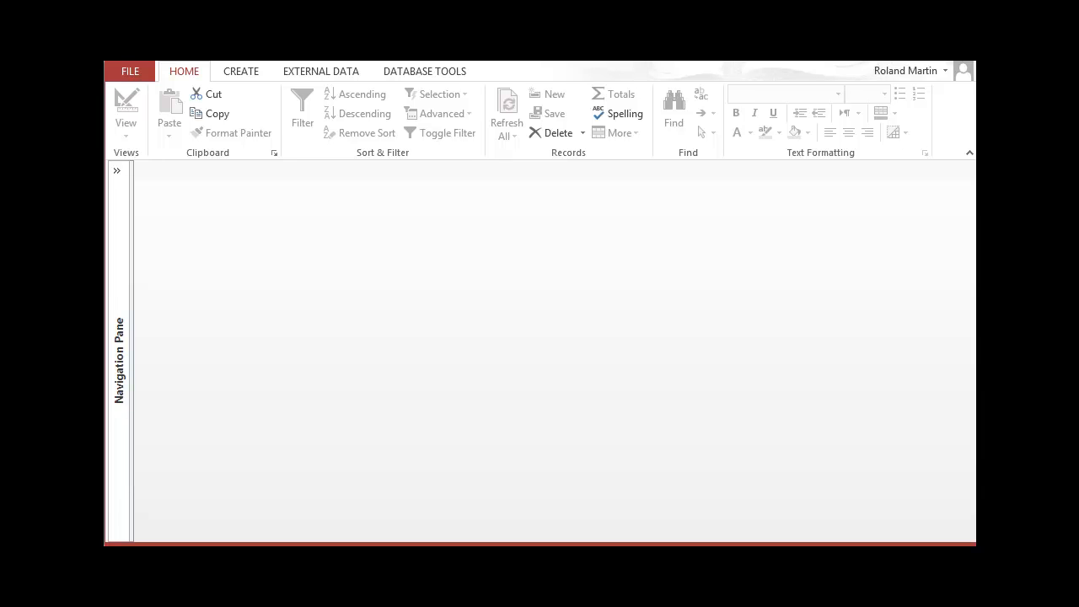
pyautogui.click(450, 75)
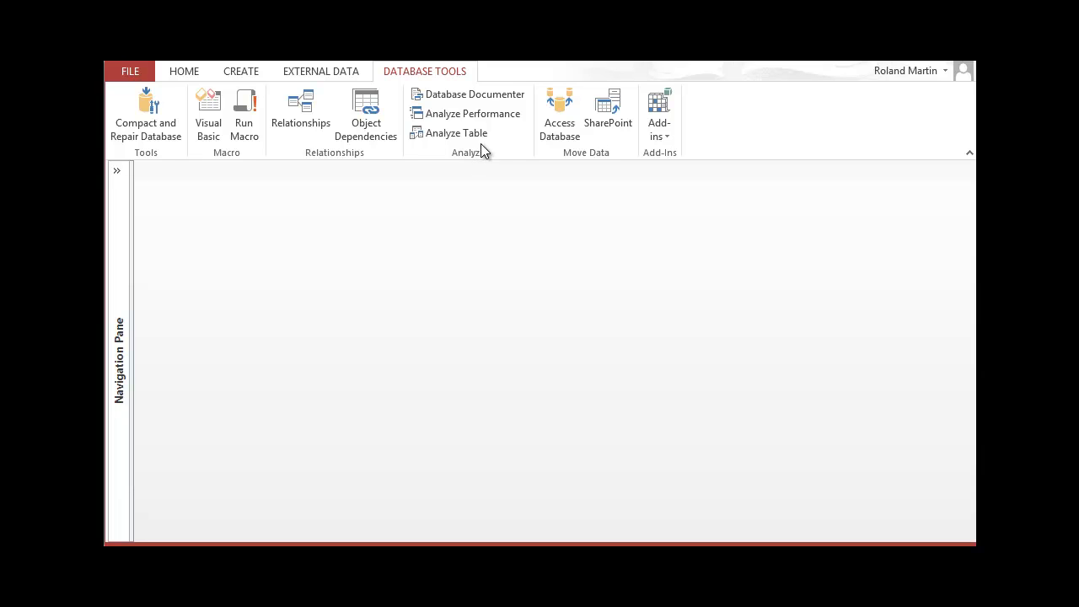
pyautogui.click(492, 93)
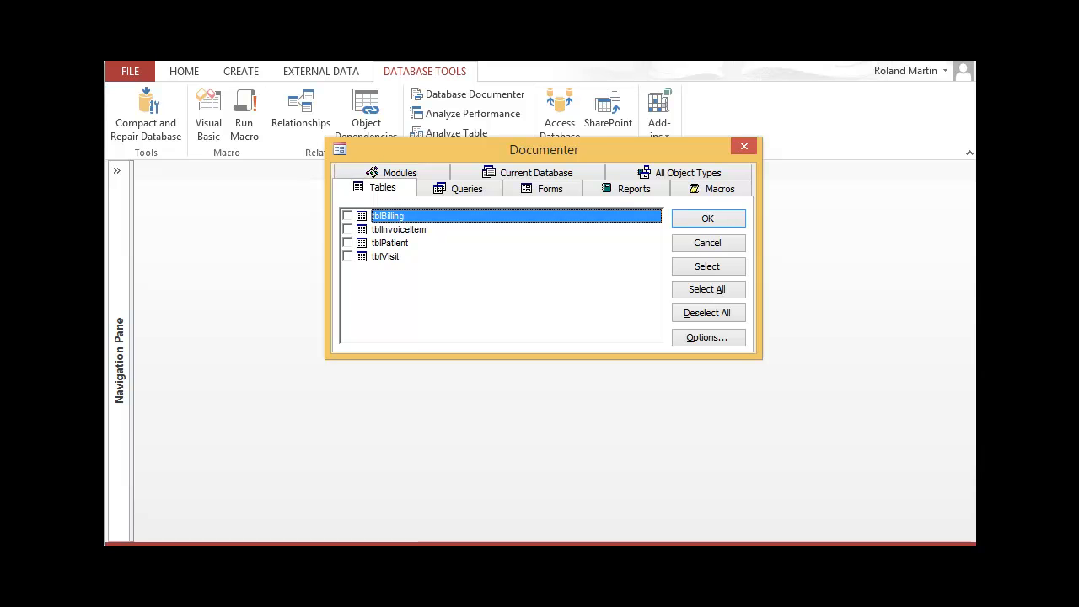
pyautogui.click(348, 216)
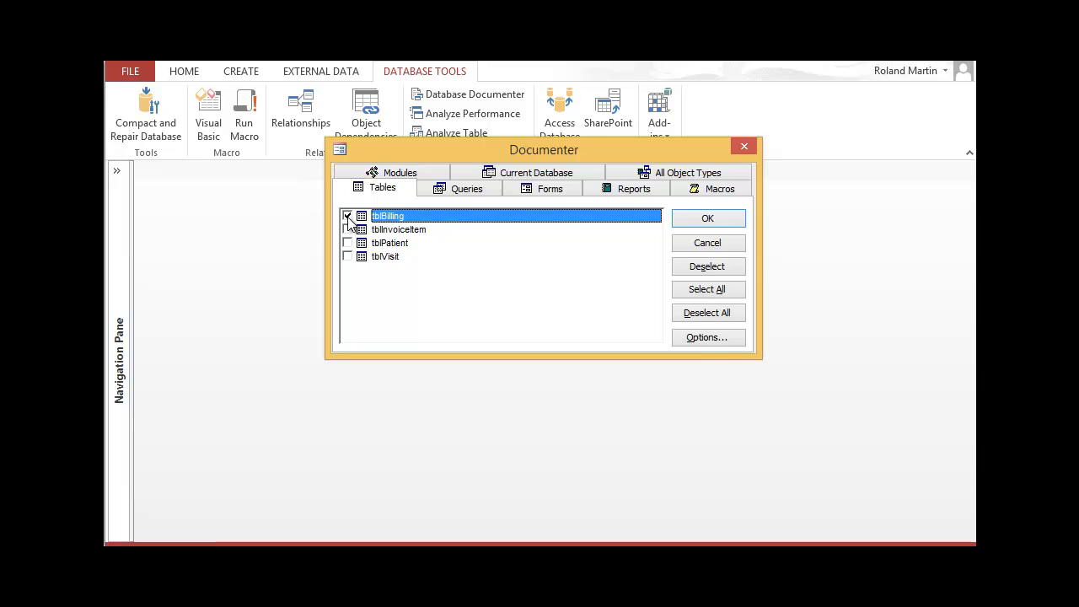
# - Generate the tblBilling documentation with field names, data types and sizes, and with names and fields for indexes
pyautogui.click(716, 340)
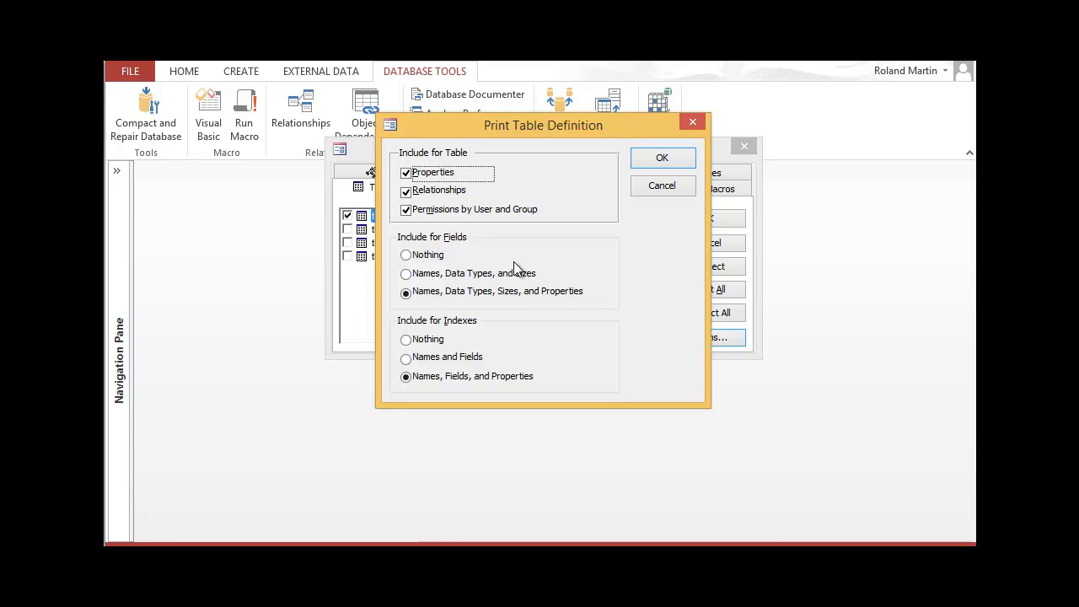
pyautogui.click(407, 275)
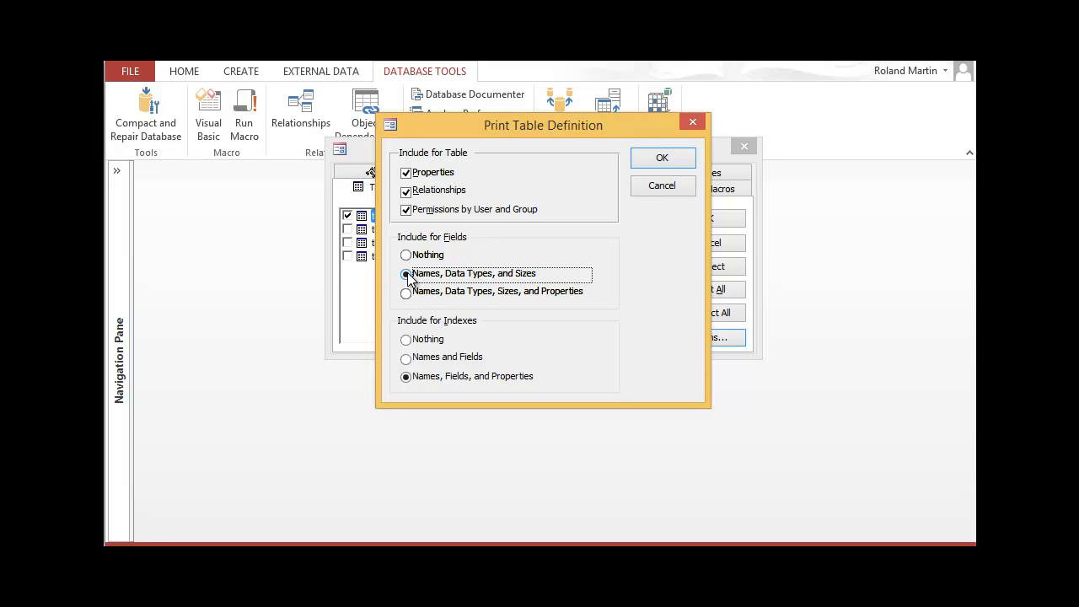
pyautogui.click(407, 360)
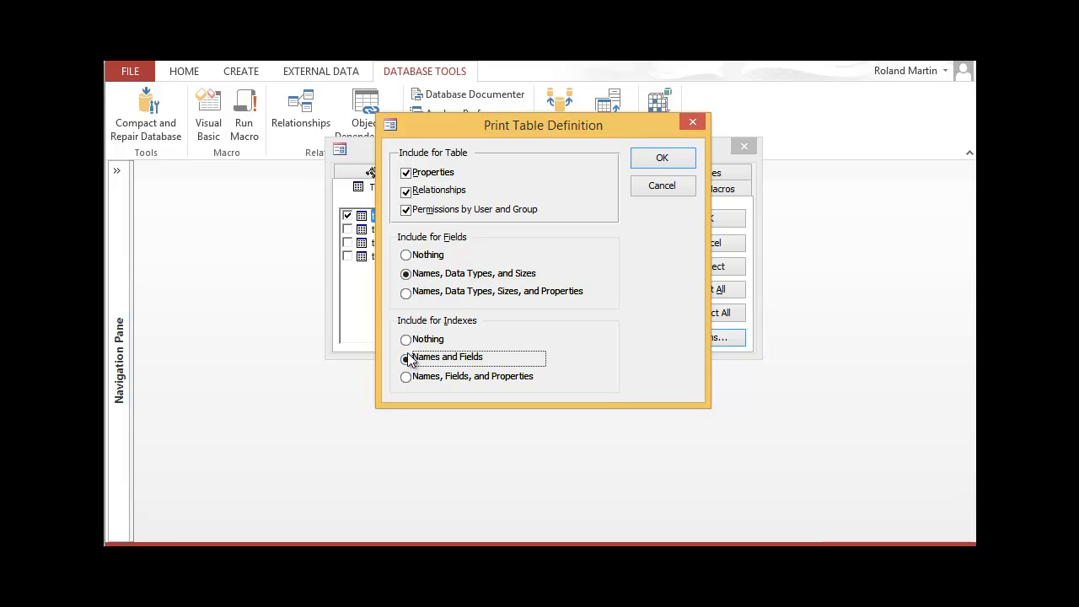
pyautogui.click(658, 161)
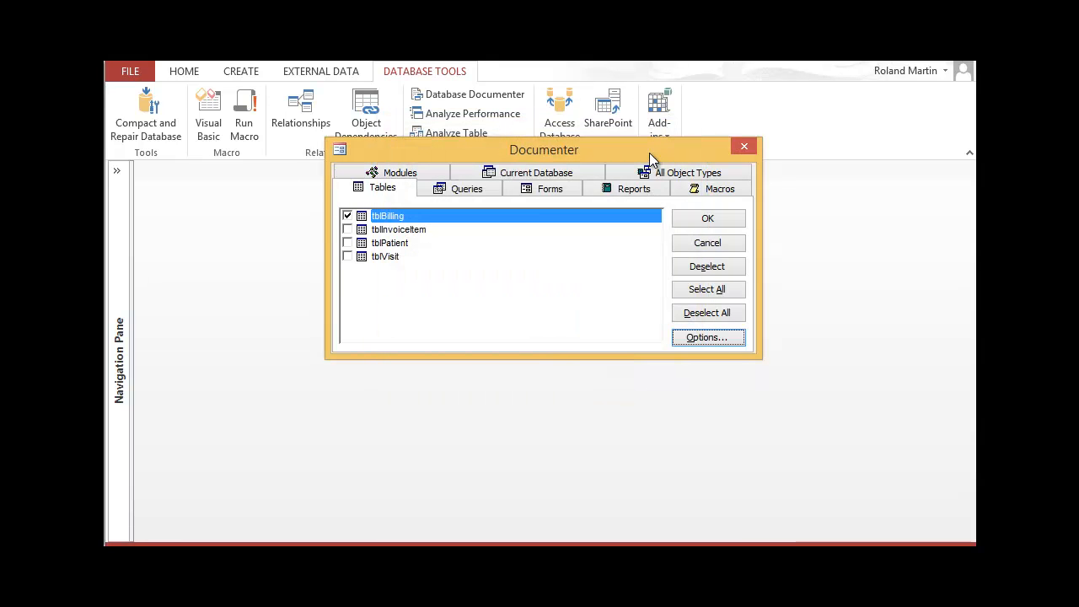
pyautogui.click(708, 219)
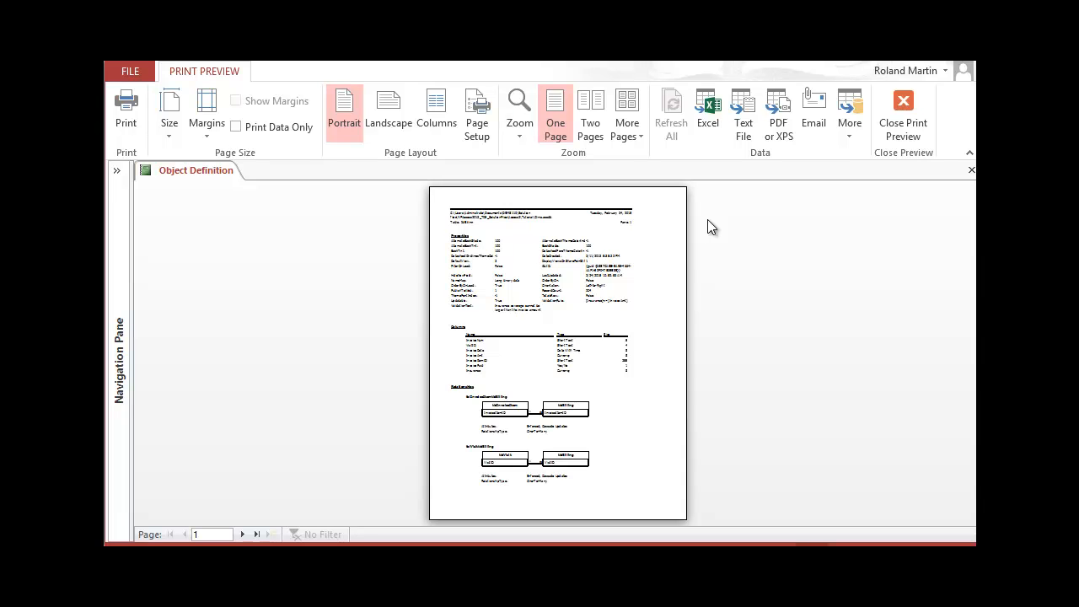
# - View the Object Definition report at 100% zoom and examine its properties, columns and relationships
pyautogui.click(521, 135)
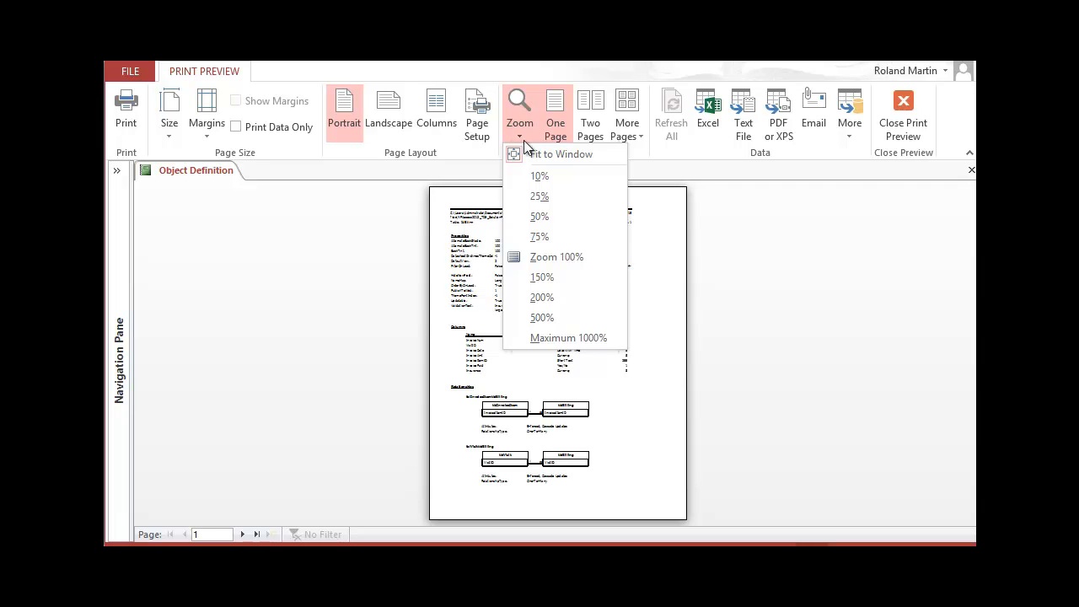
pyautogui.click(551, 256)
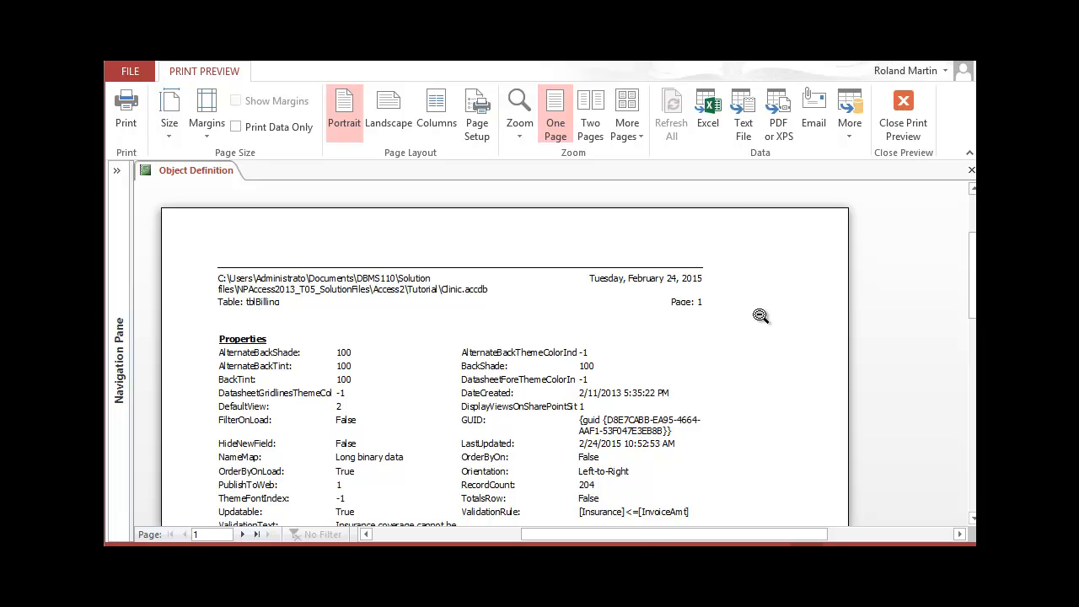
pyautogui.scroll(-3, 762, 315)
pyautogui.scroll(-3, 750, 316)
pyautogui.scroll(-10, 751, 316)
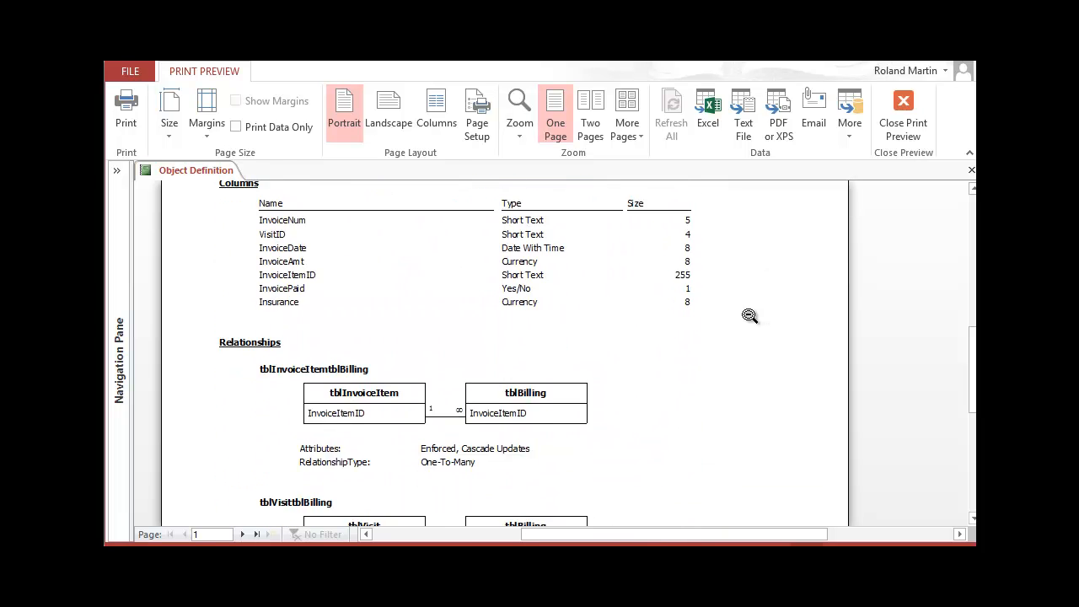
pyautogui.scroll(15, 746, 316)
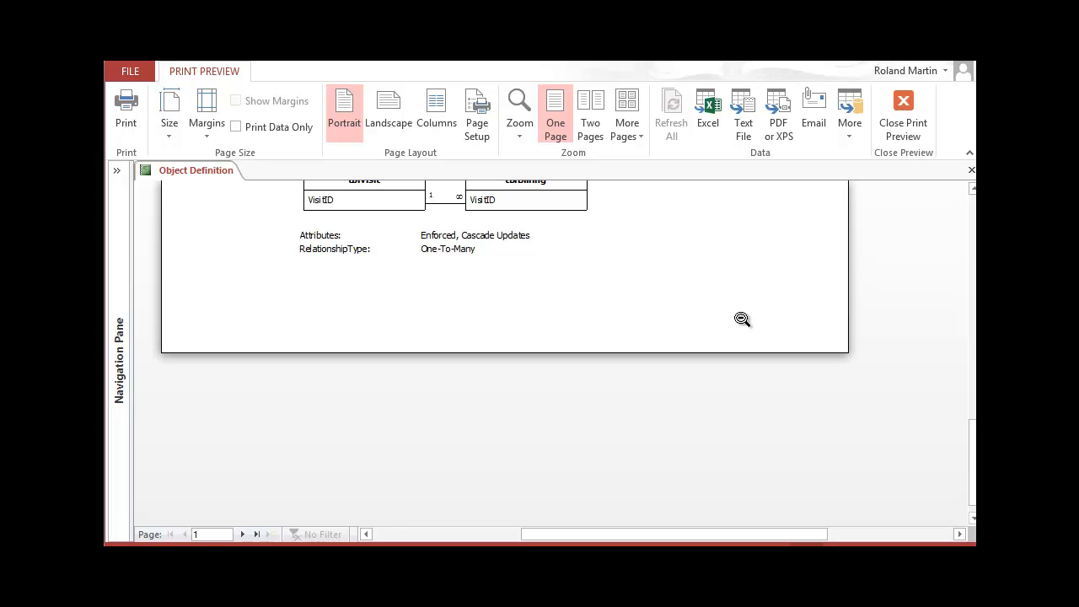
pyautogui.scroll(-4, 734, 320)
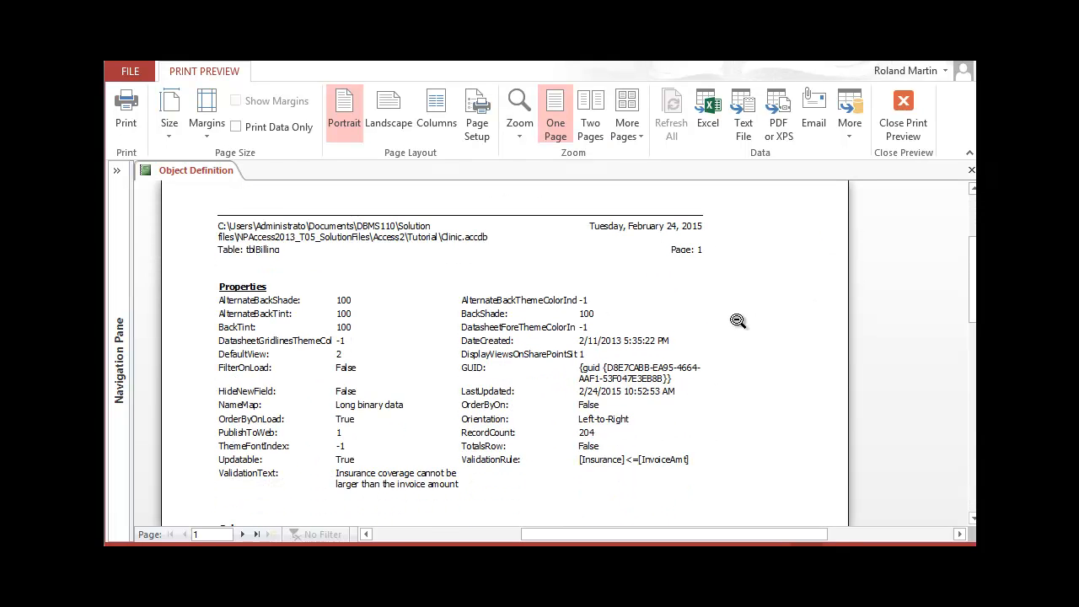
pyautogui.scroll(-1, 738, 321)
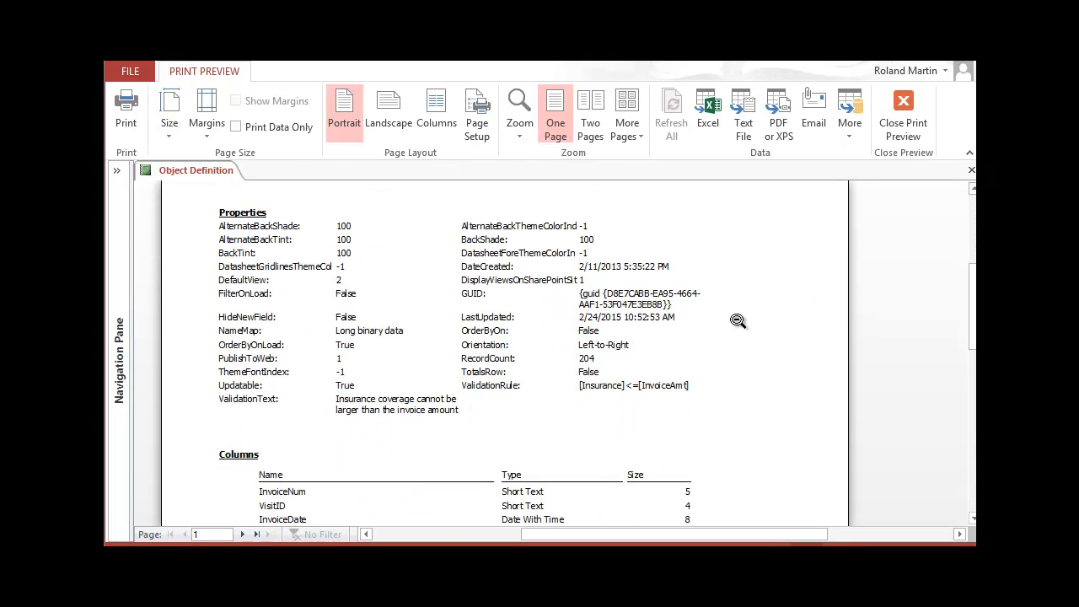
# - Collapse the ribbon to enlarge the report preview area
pyautogui.doubleClick(236, 70)
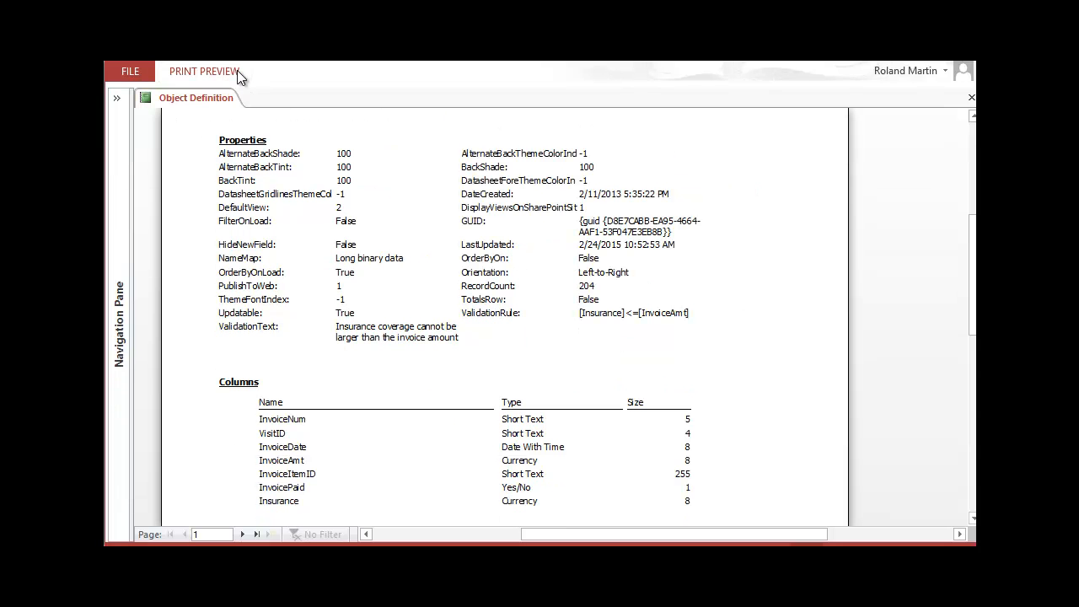
pyautogui.doubleClick(237, 71)
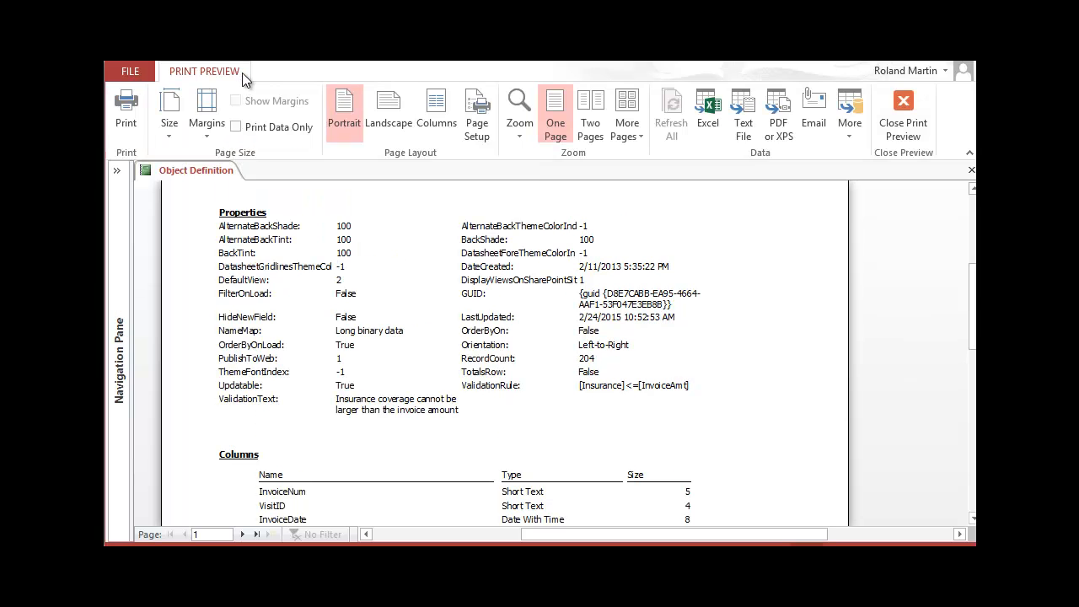
pyautogui.doubleClick(236, 72)
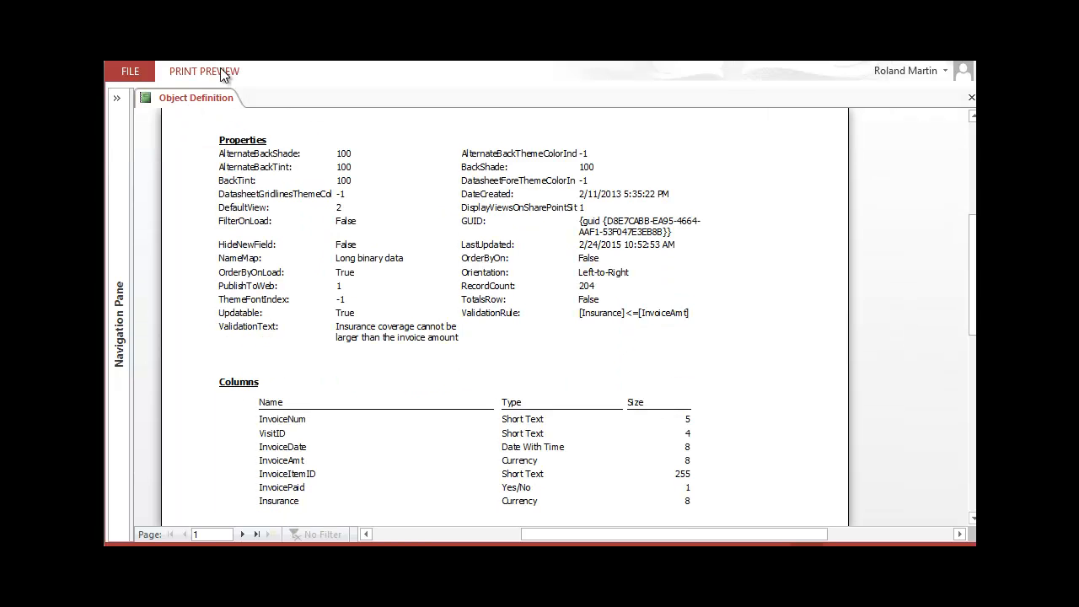
# - Export the Object Definition report as a PDF named ClinicDocument, return from the published file and finish without saving the export steps
pyautogui.click(220, 69)
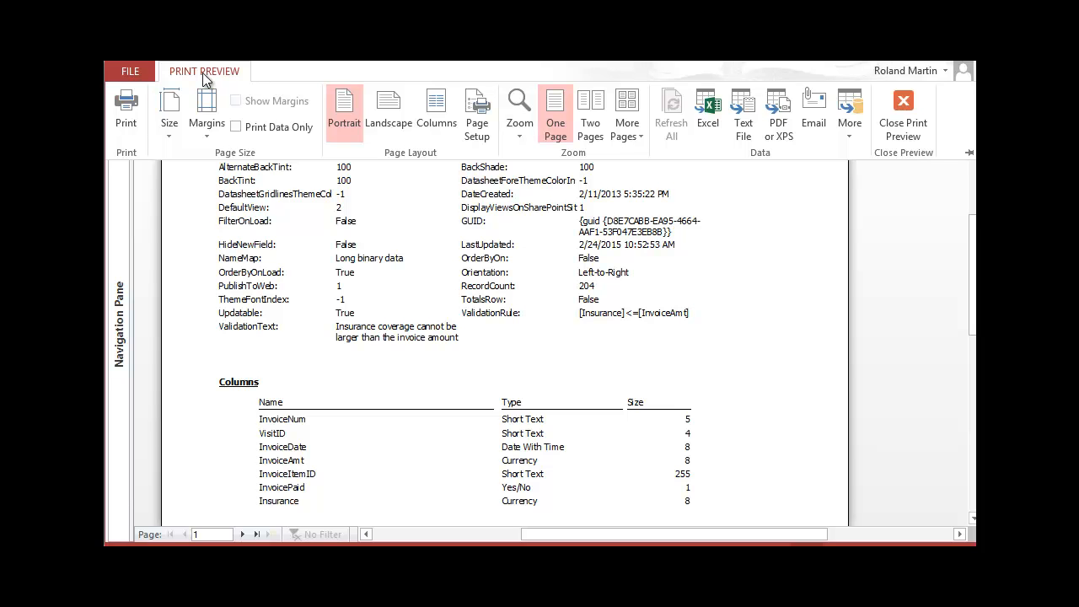
pyautogui.click(778, 123)
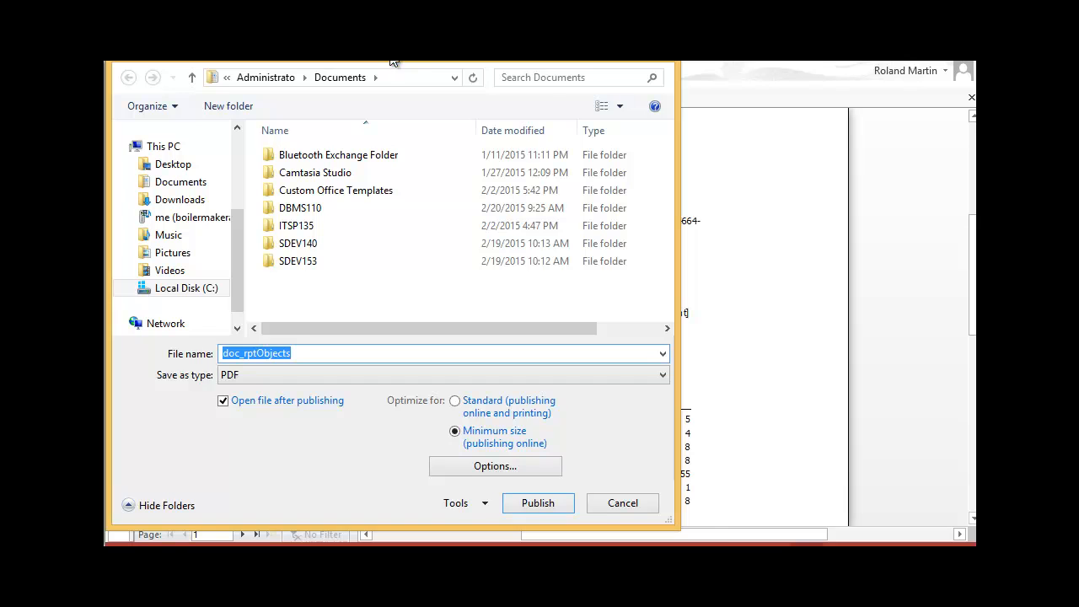
pyautogui.moveTo(390, 60); pyautogui.dragTo(432, 69)
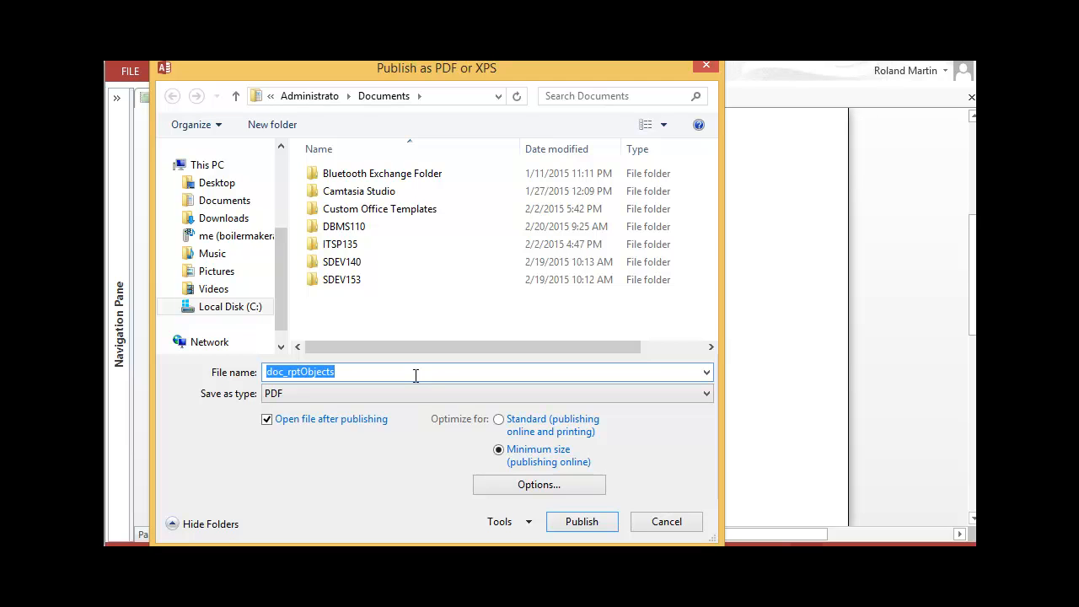
pyautogui.write('ClinicDocument')
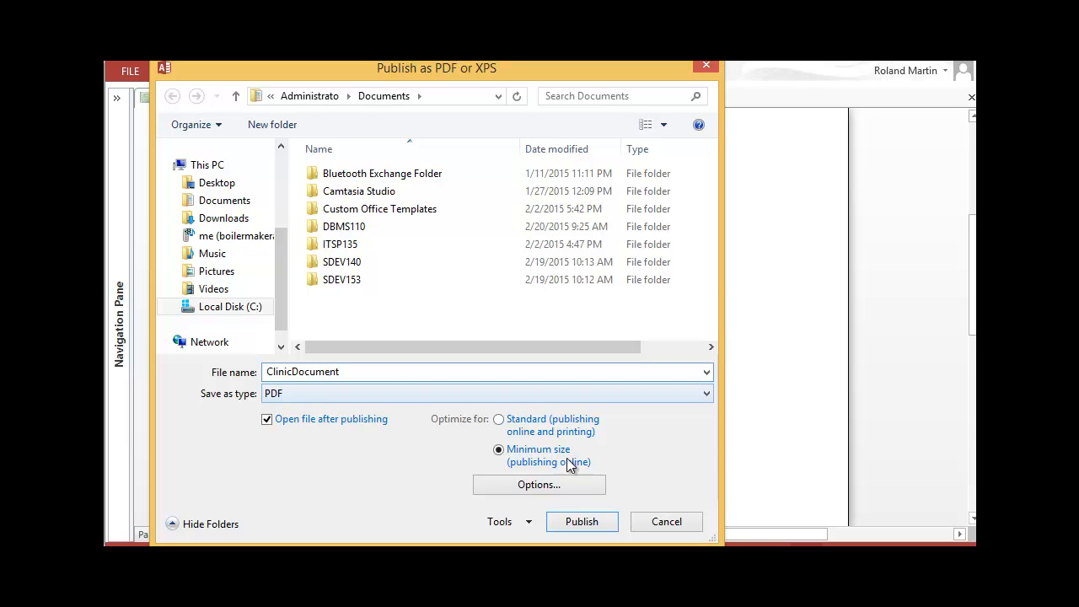
pyautogui.click(581, 520)
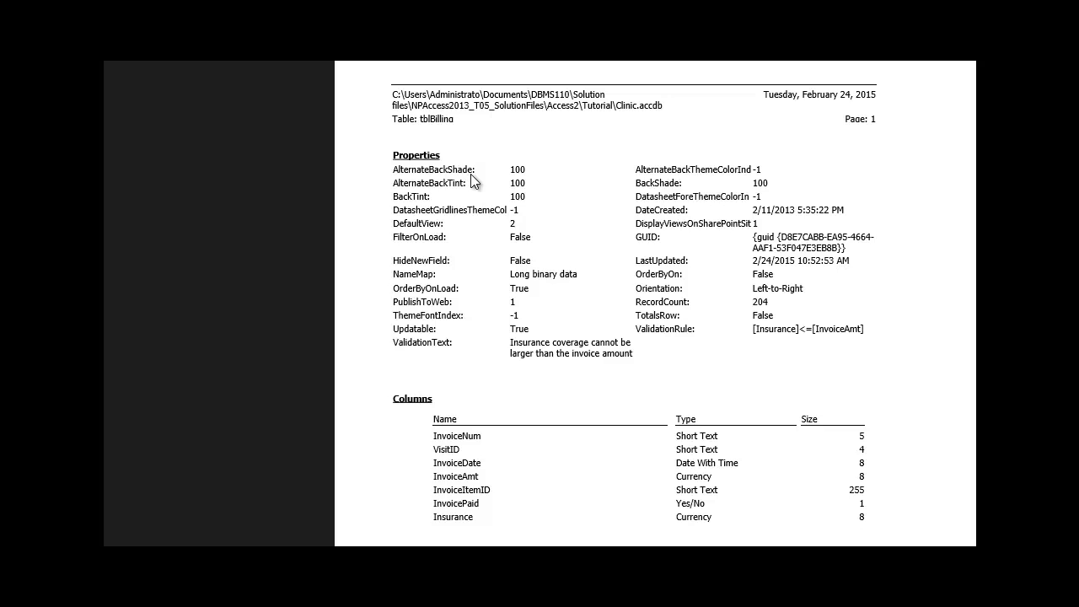
pyautogui.hotkey('alt', 'Tab')
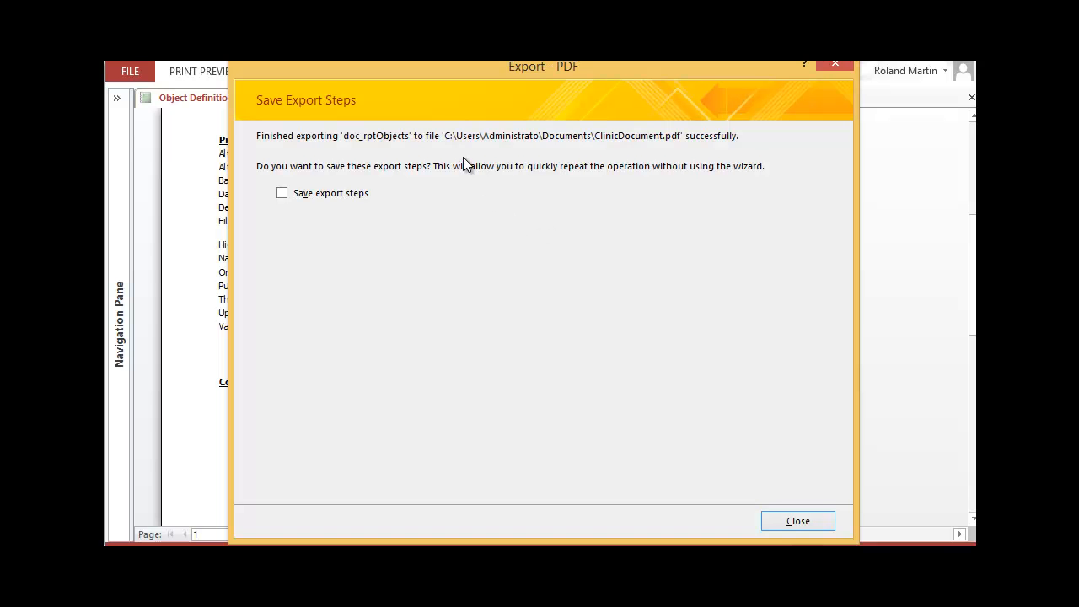
pyautogui.click(816, 521)
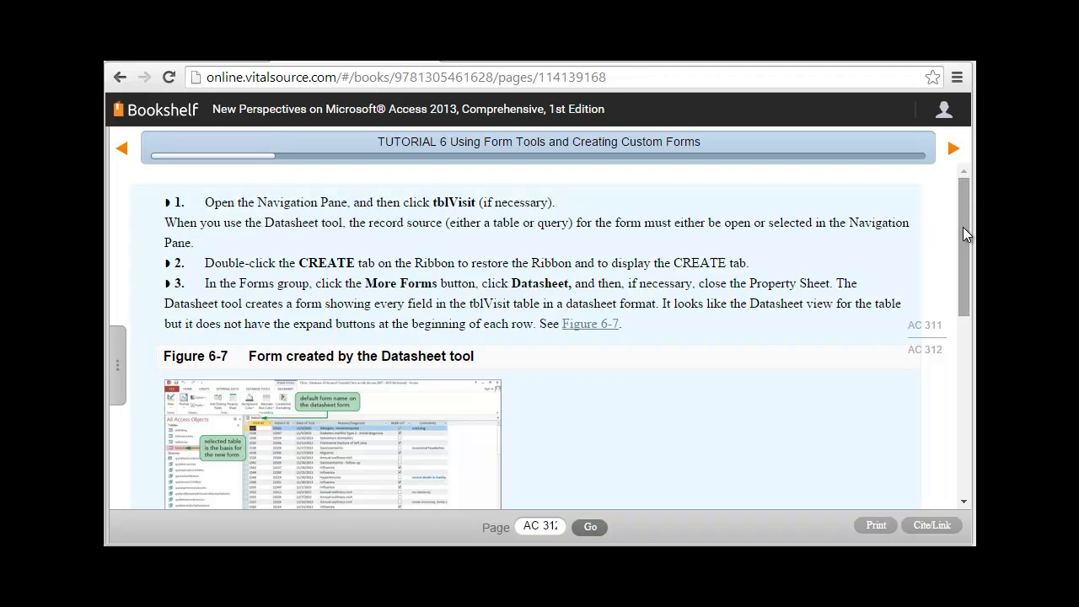
# - Read the Datasheet tool steps in the Bookshelf textbook and go on to the next page
pyautogui.moveTo(964, 233); pyautogui.dragTo(971, 430)
pyautogui.click(954, 148)
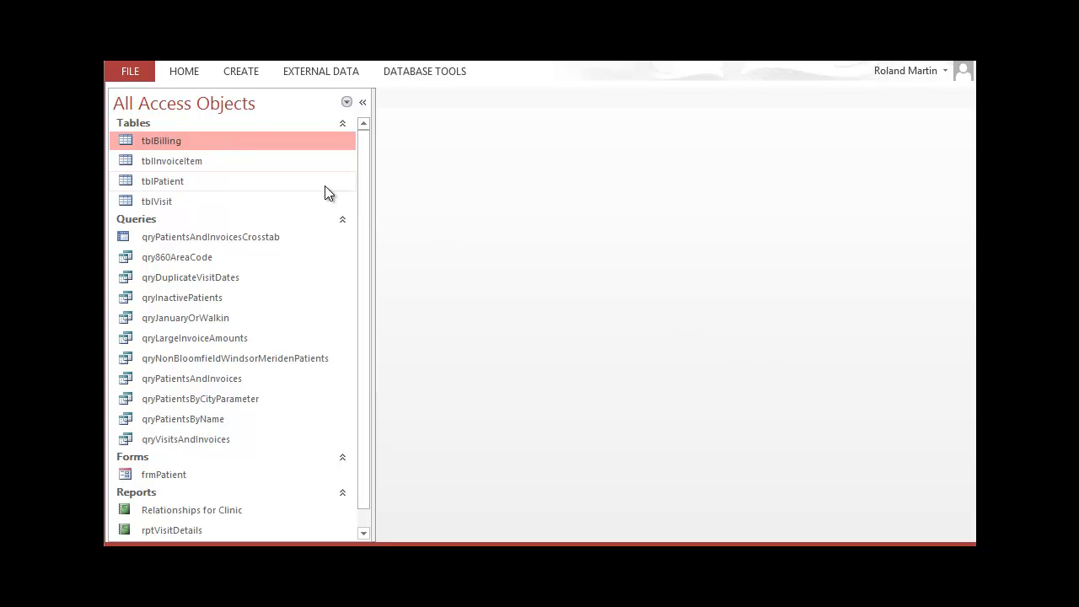
# - Switch back to Access and create a Datasheet form based on the tblVisit table
pyautogui.click(161, 203)
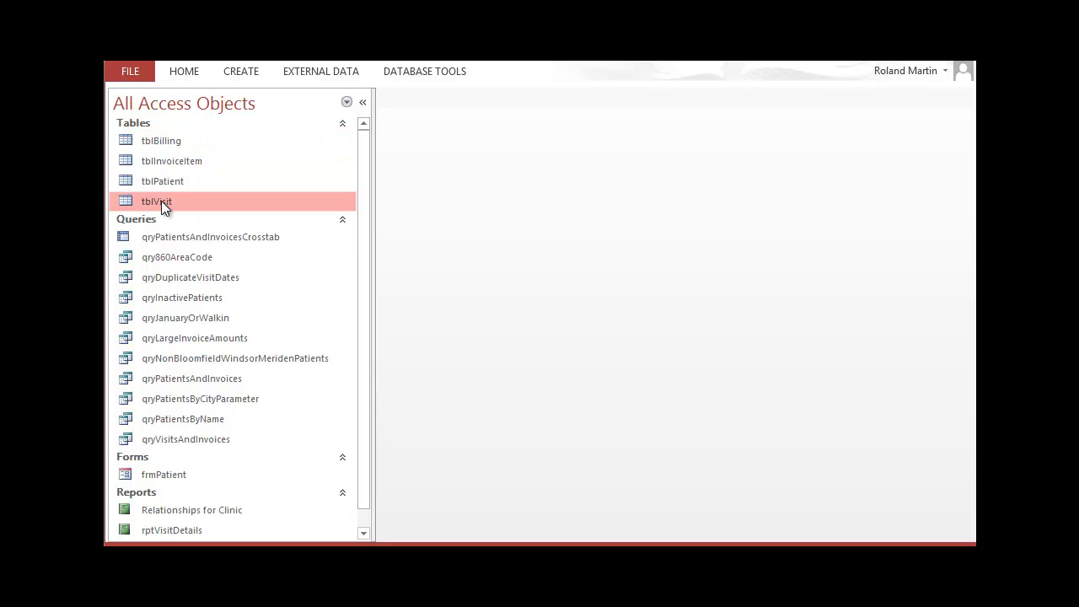
pyautogui.click(244, 72)
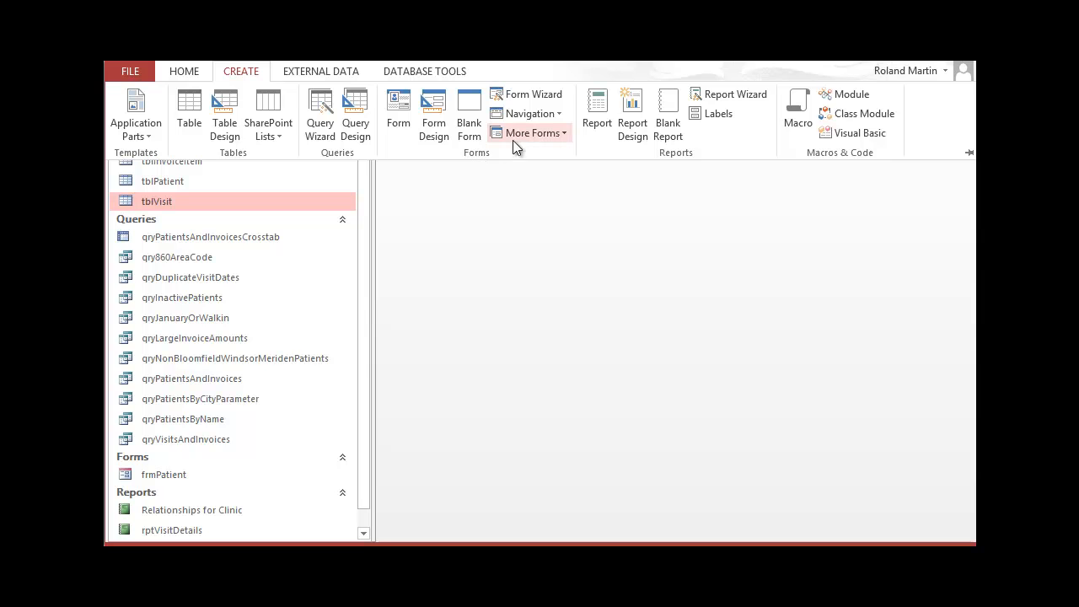
pyautogui.click(540, 133)
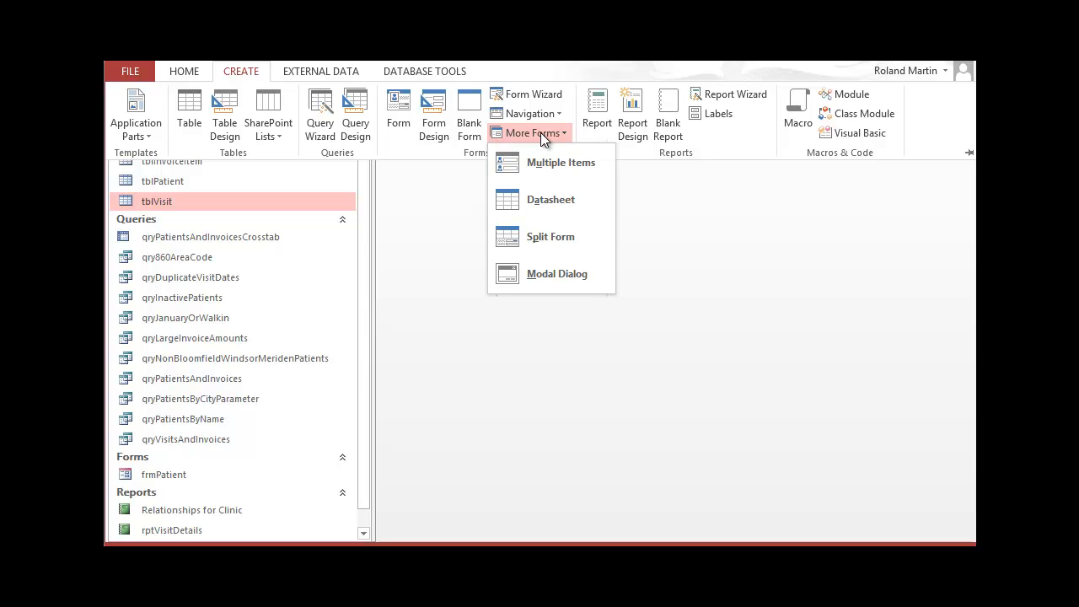
pyautogui.click(540, 203)
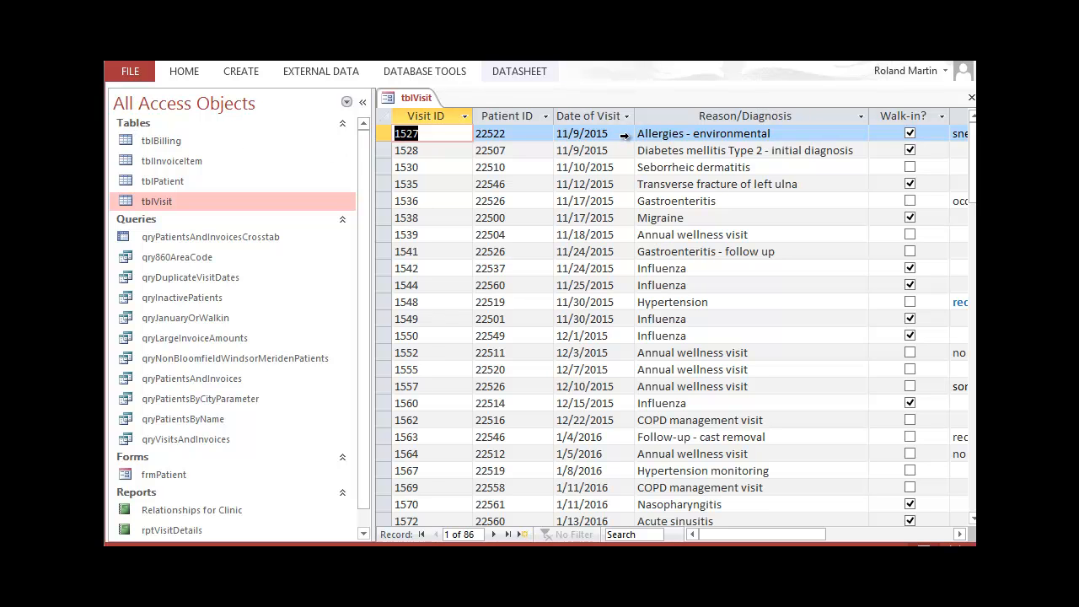
# - Check which views are available for the new datasheet form without changing the view
pyautogui.hotkey('ctrl', 'F1')
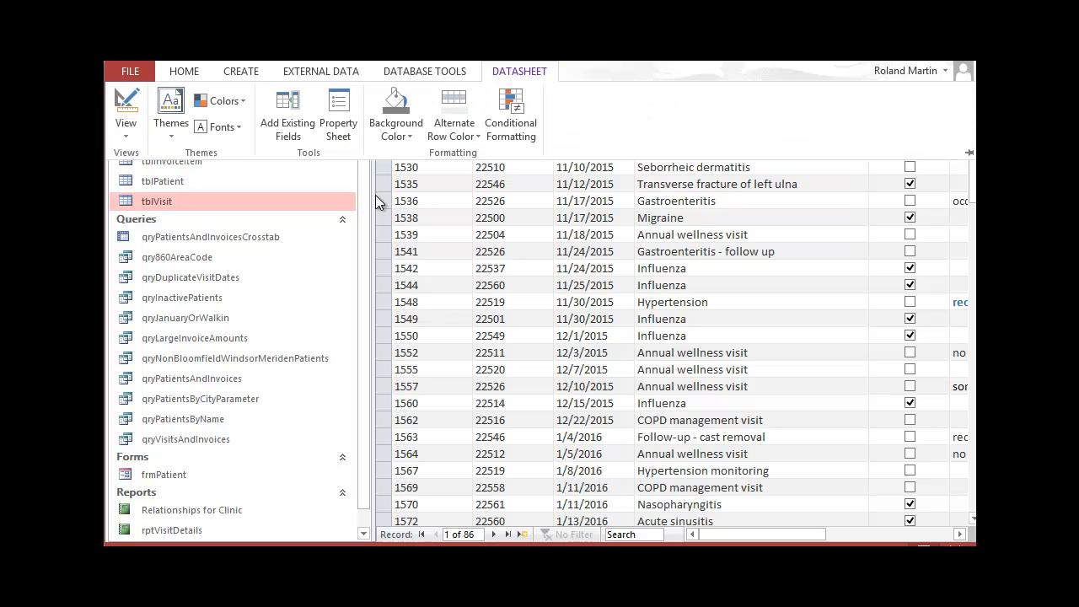
pyautogui.click(125, 123)
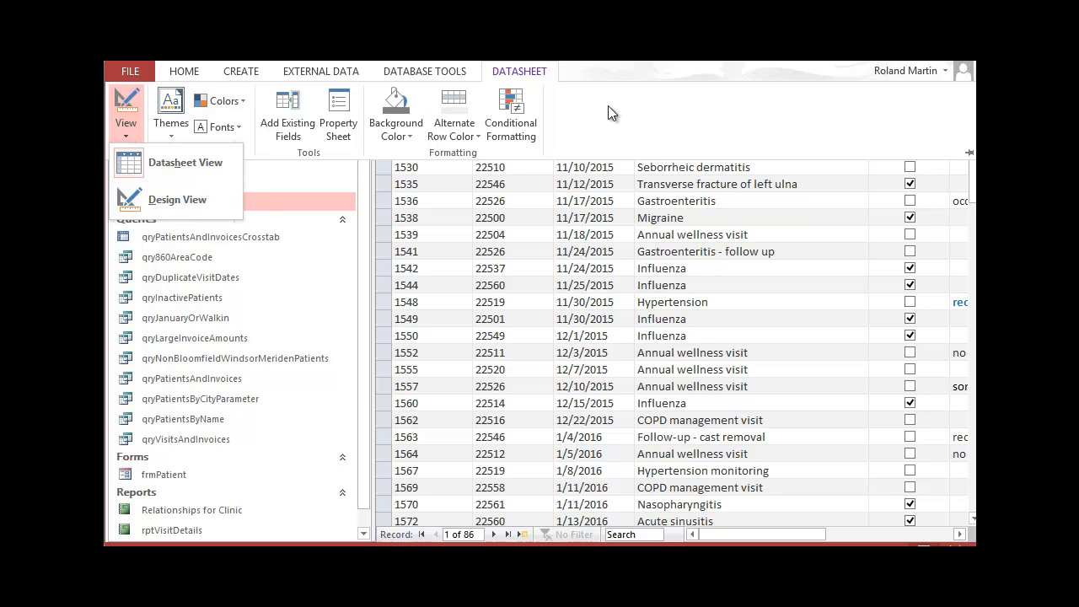
pyautogui.click(633, 110)
pyautogui.click(532, 75)
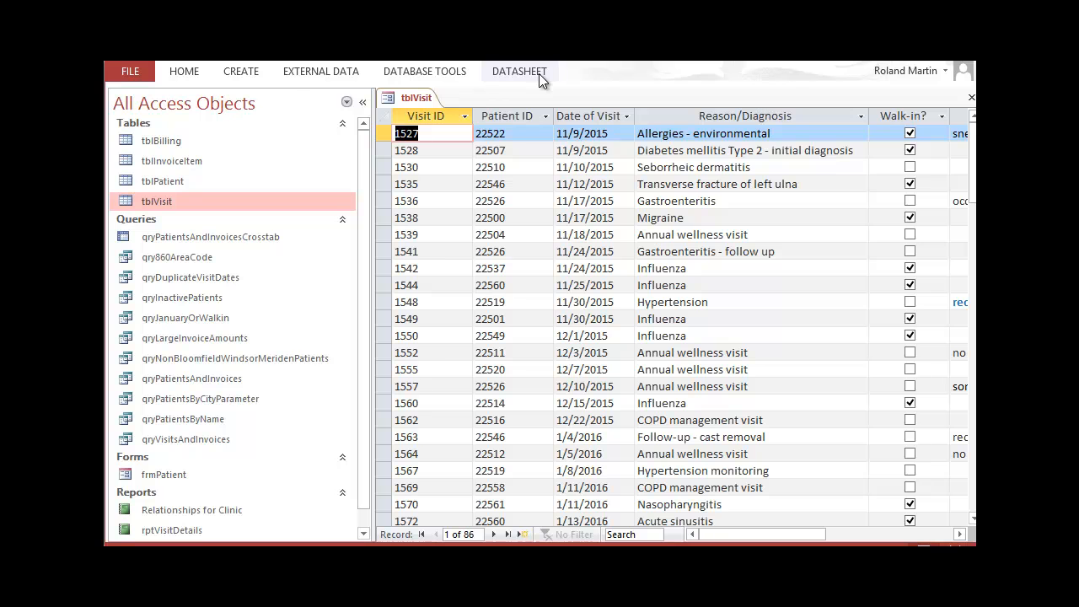
# - Save the new datasheet form as frmVisitDatasheet
pyautogui.rightClick(406, 103)
pyautogui.click(435, 110)
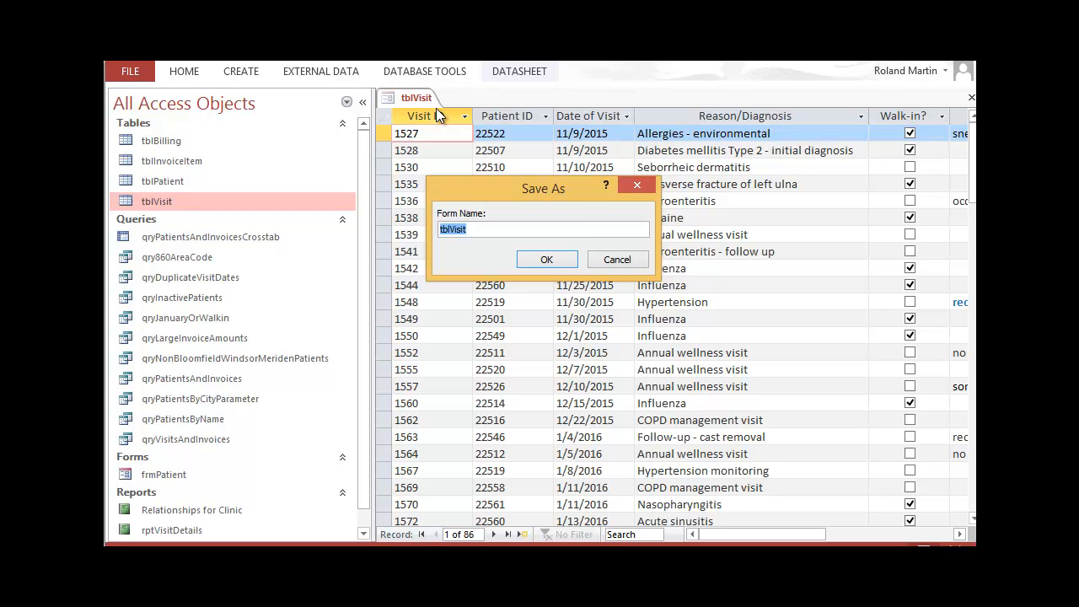
pyautogui.write('rmVisitDatasheet')
pyautogui.write('f')
pyautogui.click(547, 259)
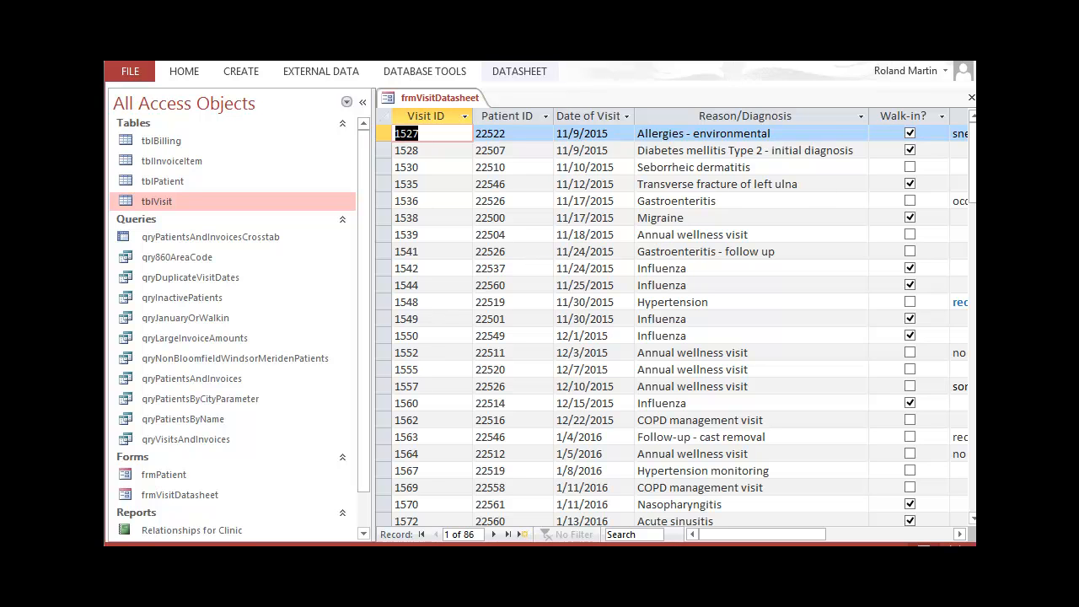
# - Close the frmVisitDatasheet form, then read the Multiple Items tool steps in the Bookshelf textbook and go on to the next page
pyautogui.click(971, 97)
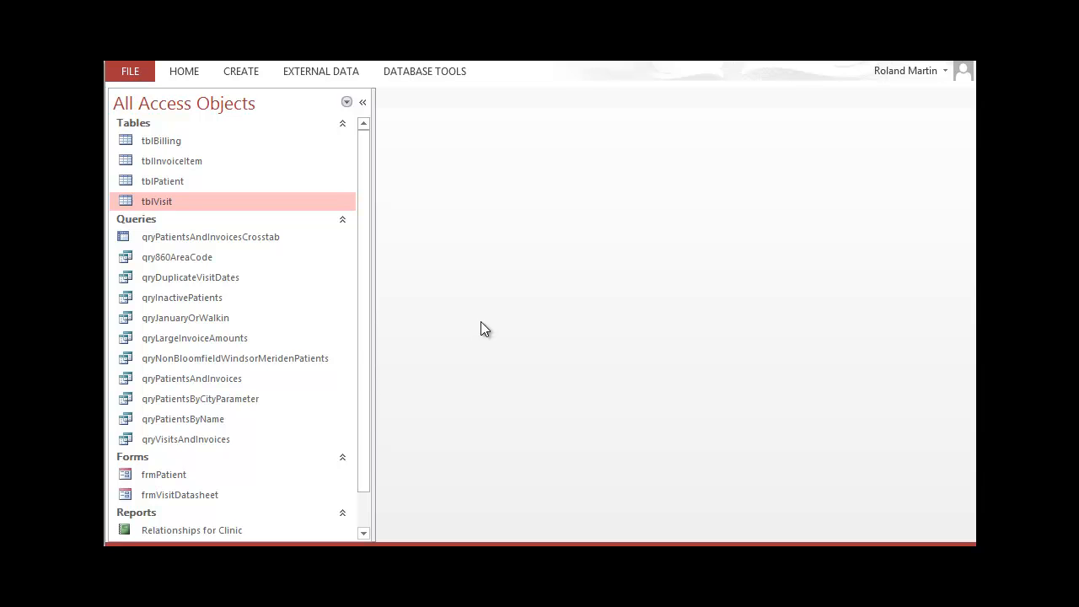
pyautogui.hotkey('alt', 'Tab')
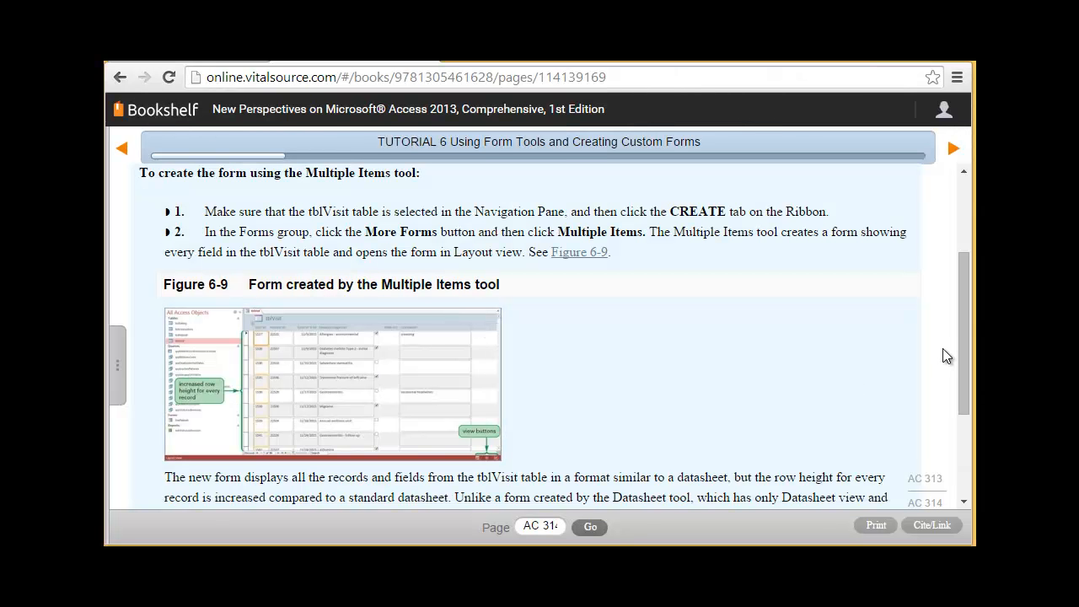
pyautogui.moveTo(966, 340); pyautogui.dragTo(968, 420)
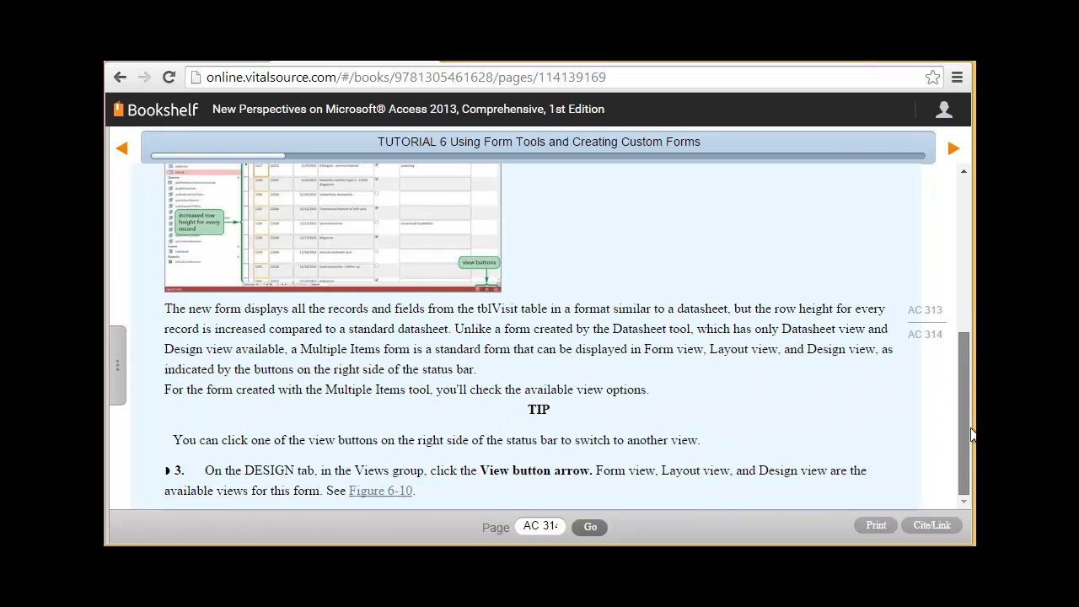
pyautogui.click(957, 145)
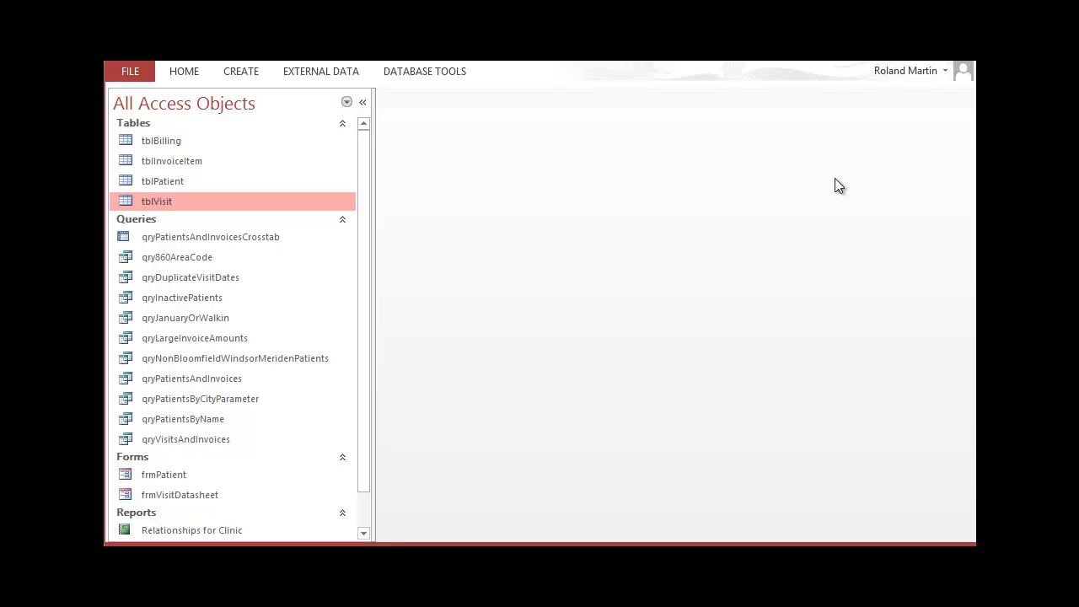
# - In Access, create a Multiple Items form based on the tblVisit table
pyautogui.click(253, 75)
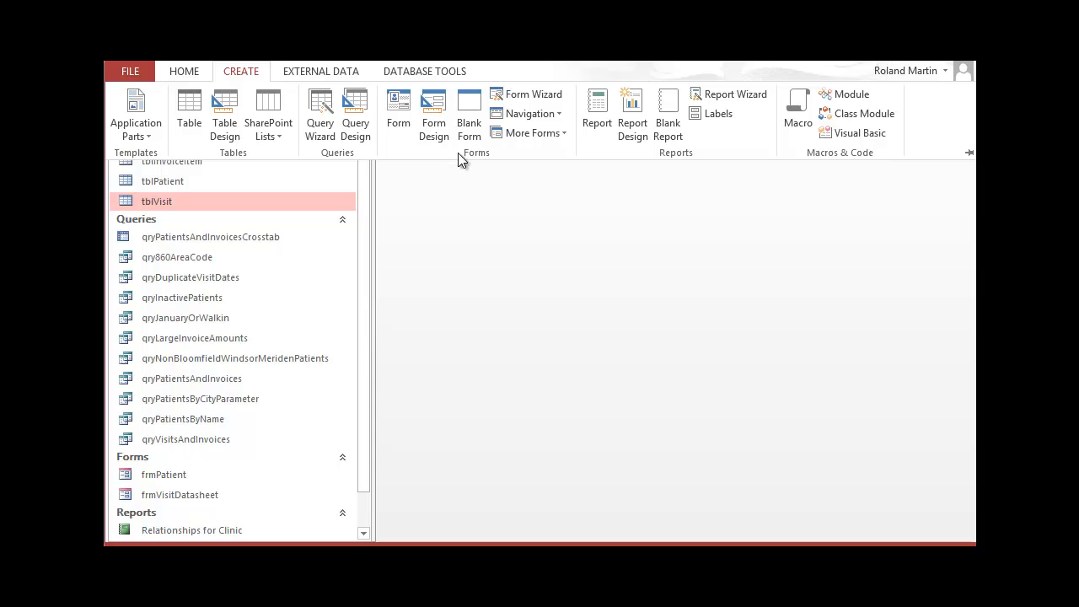
pyautogui.click(517, 135)
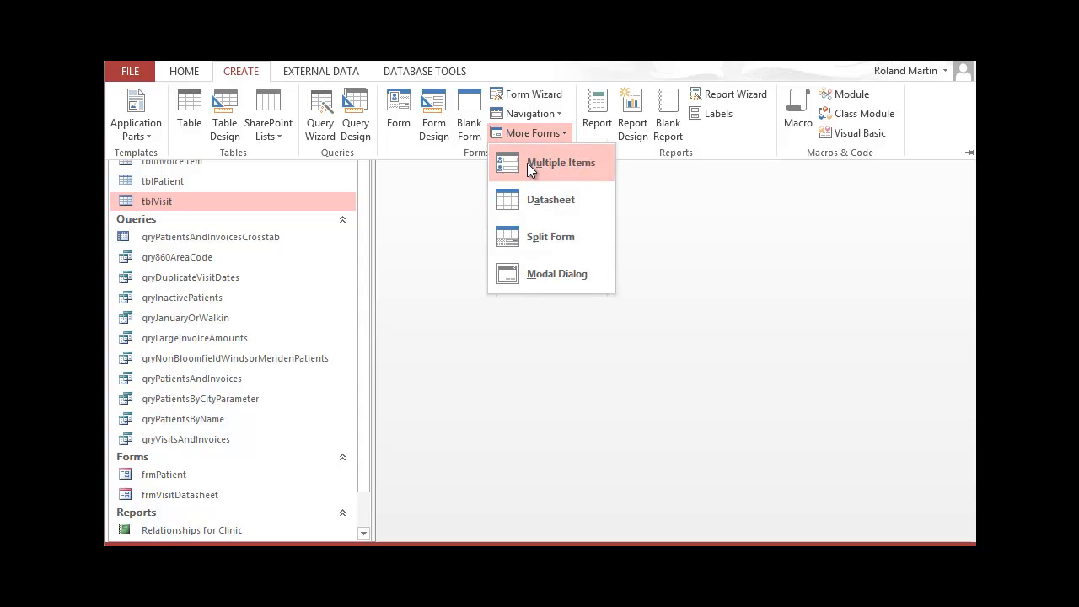
pyautogui.click(527, 163)
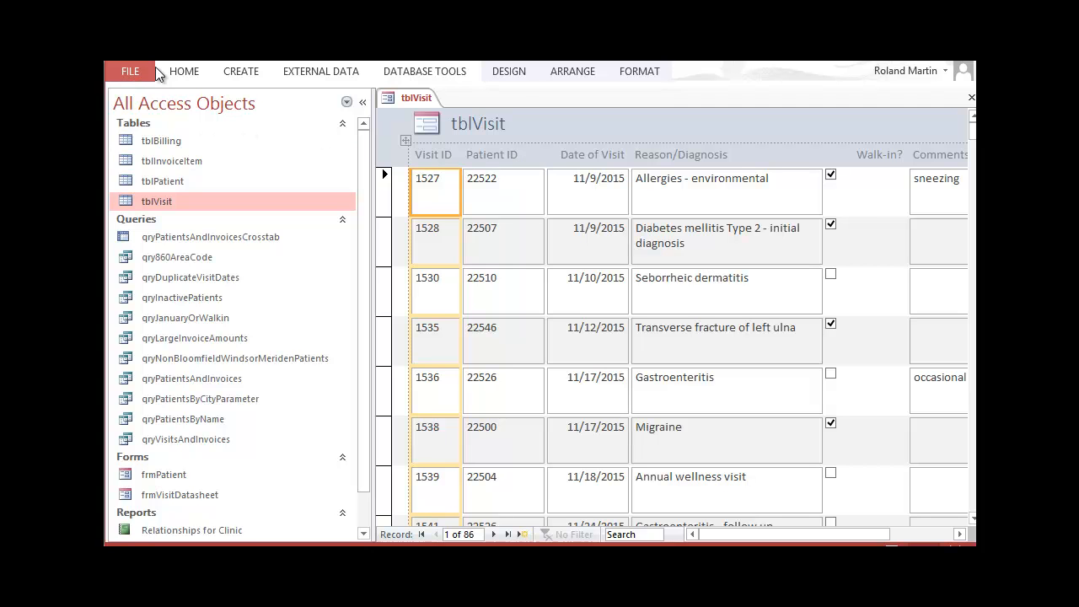
# - Check which views are available for the new Multiple Items form without changing the view
pyautogui.click(185, 74)
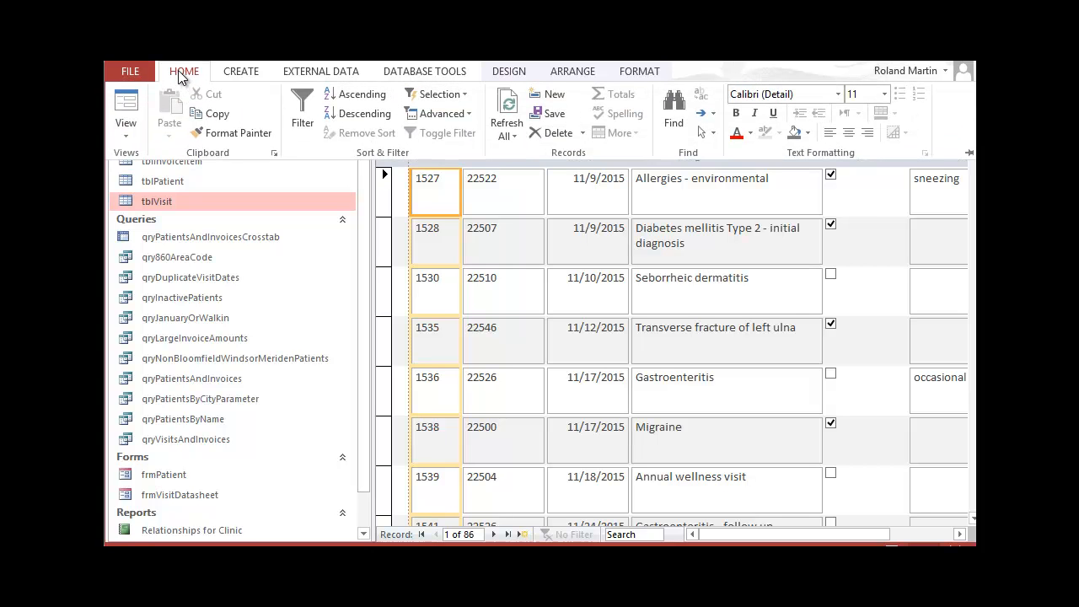
pyautogui.click(509, 73)
pyautogui.click(128, 131)
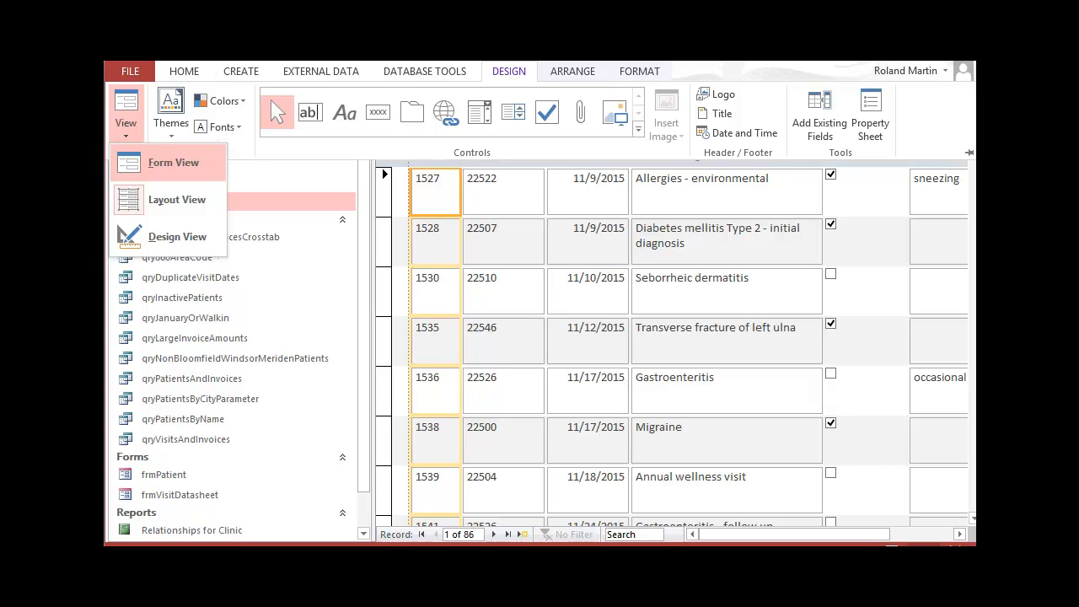
pyautogui.click(856, 392)
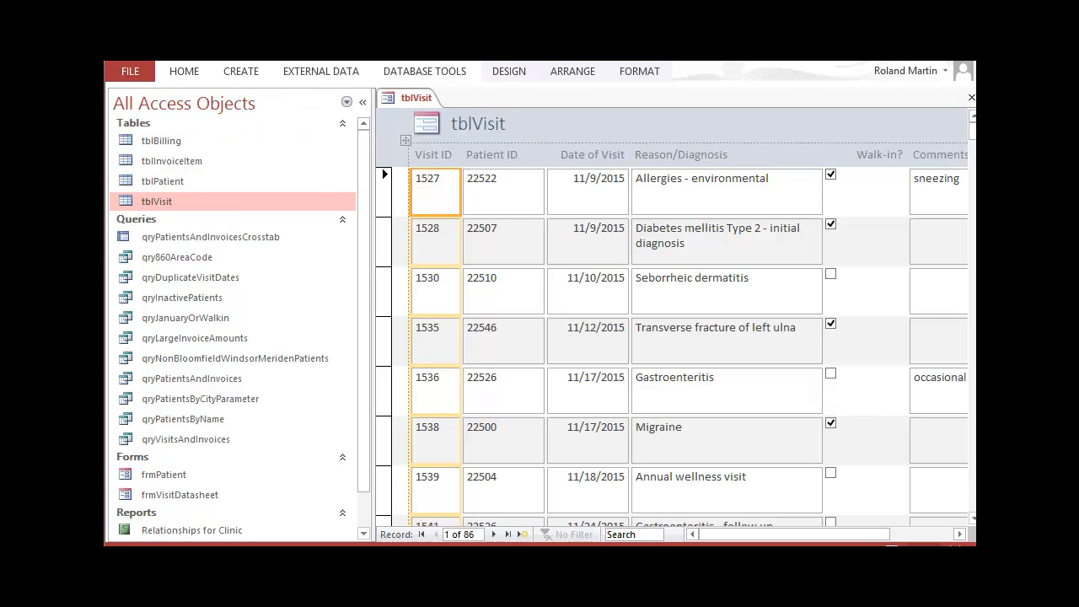
# - Save the new Multiple Items form as frmVisitMultipleItems and close it
pyautogui.rightClick(423, 97)
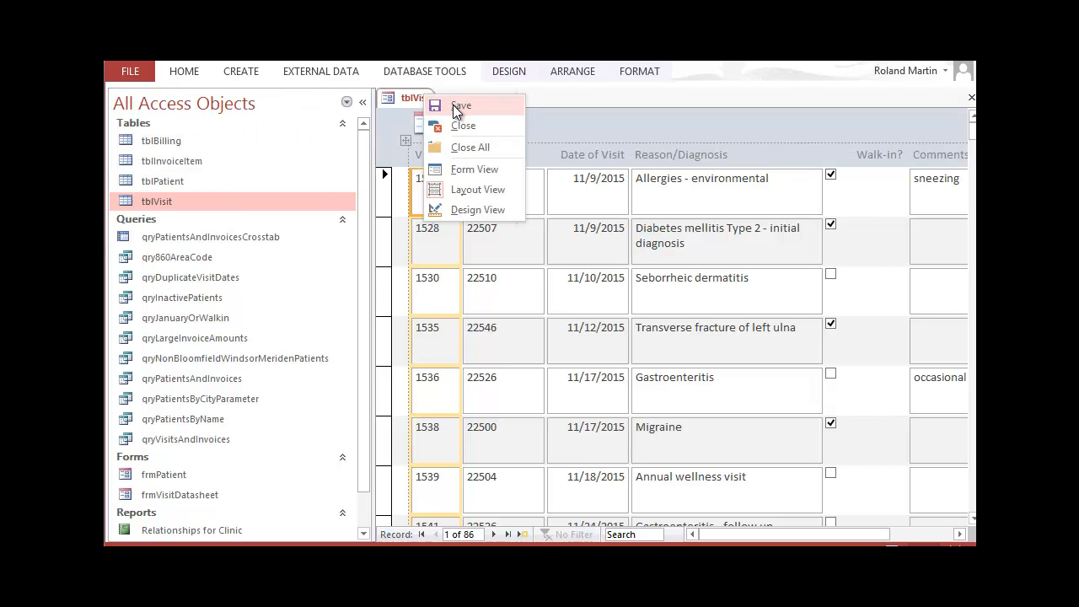
pyautogui.click(453, 104)
pyautogui.write('frmVisitMultipleItems')
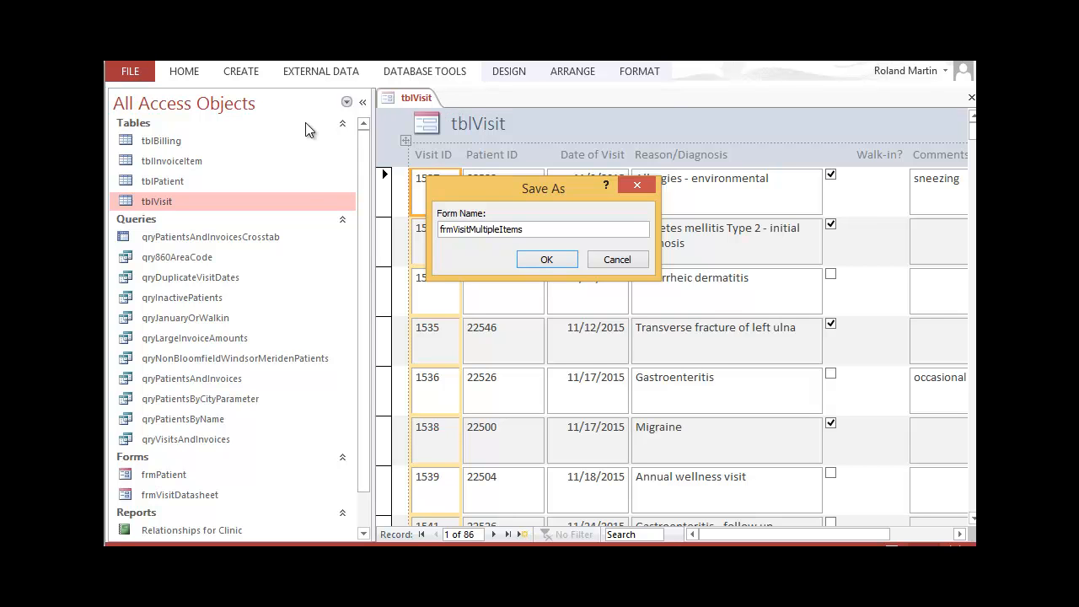
pyautogui.click(547, 260)
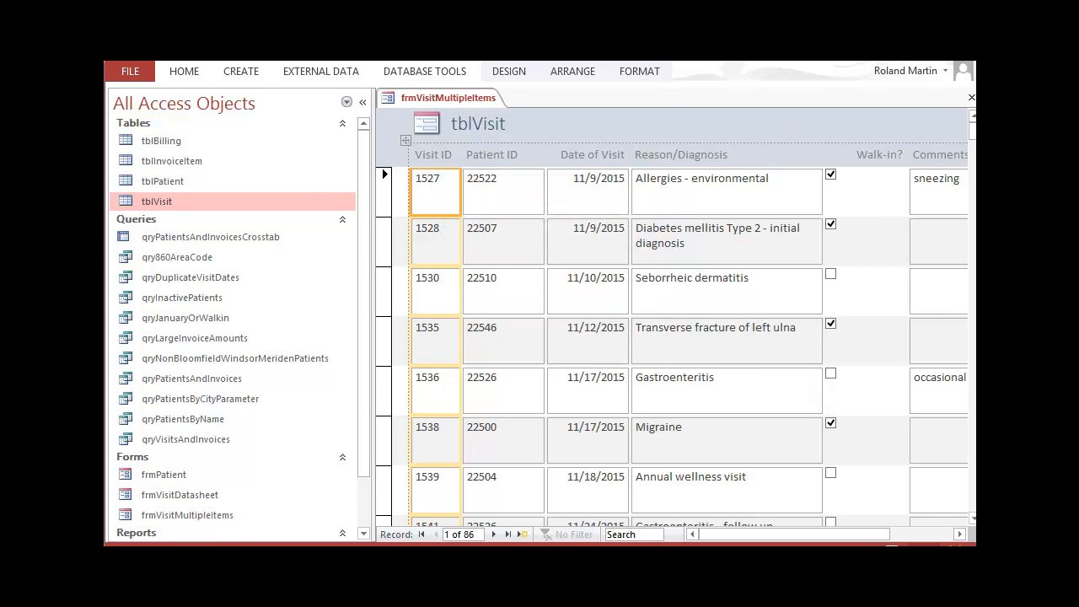
pyautogui.click(970, 100)
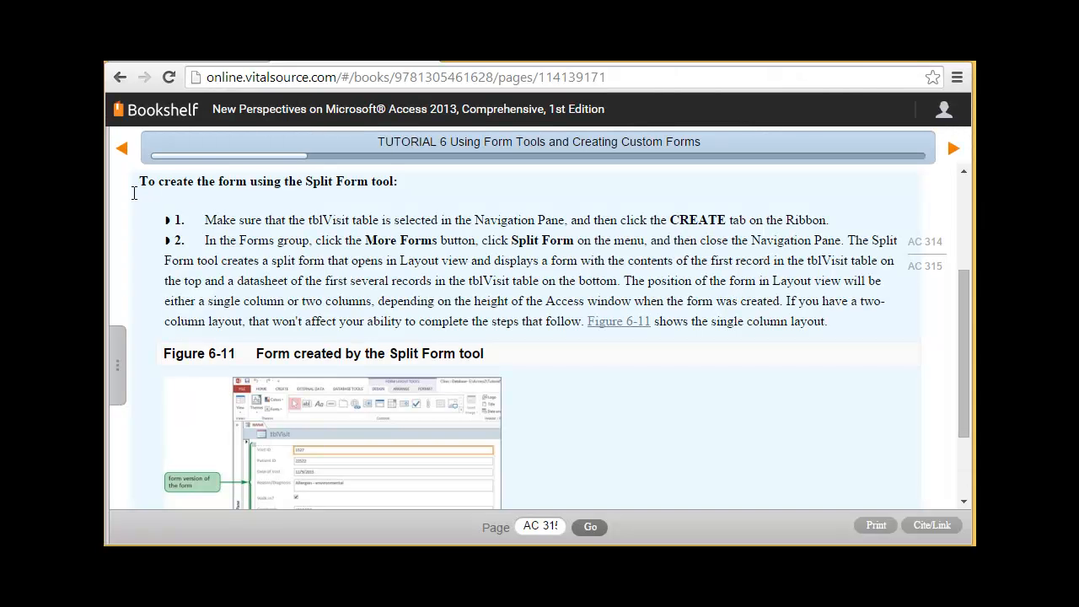
# - Read the instructions for creating a form with the Split Form tool in the Bookshelf textbook
pyautogui.scroll(-2, 666, 236)
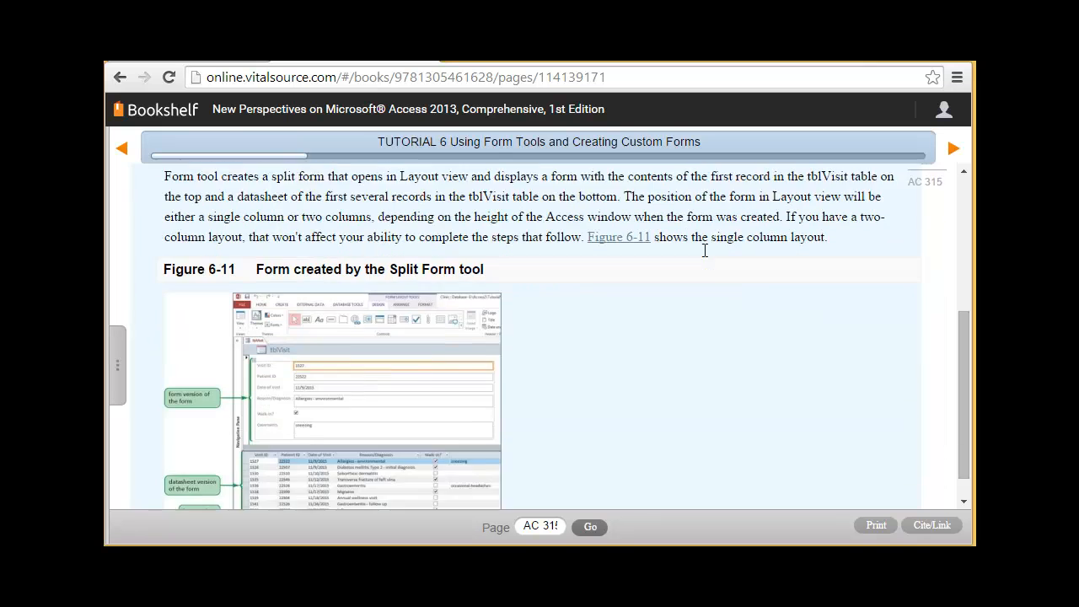
pyautogui.scroll(3, 704, 256)
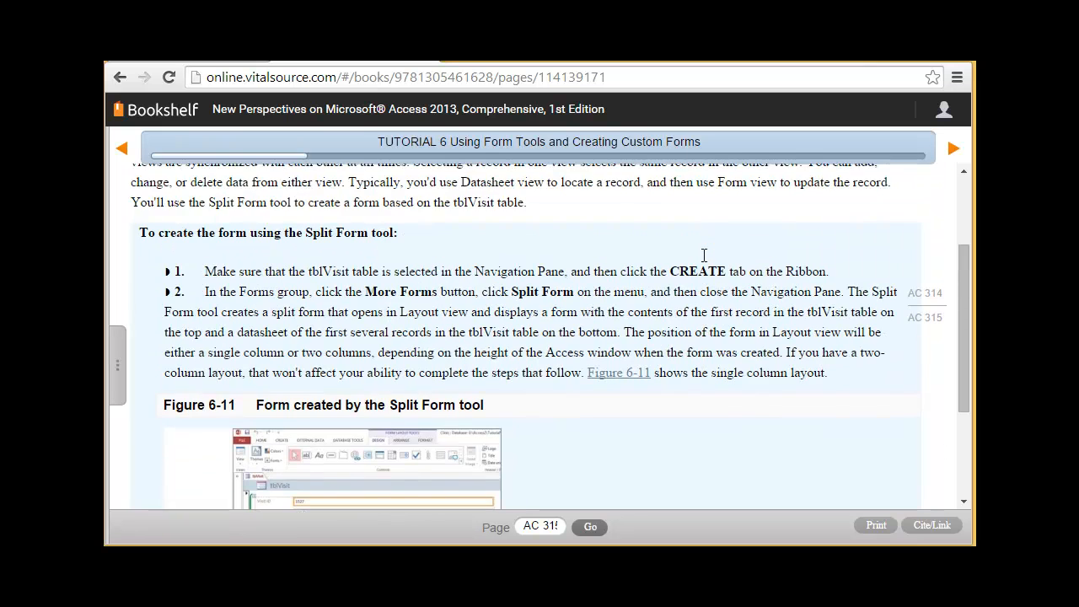
pyautogui.scroll(-1, 705, 256)
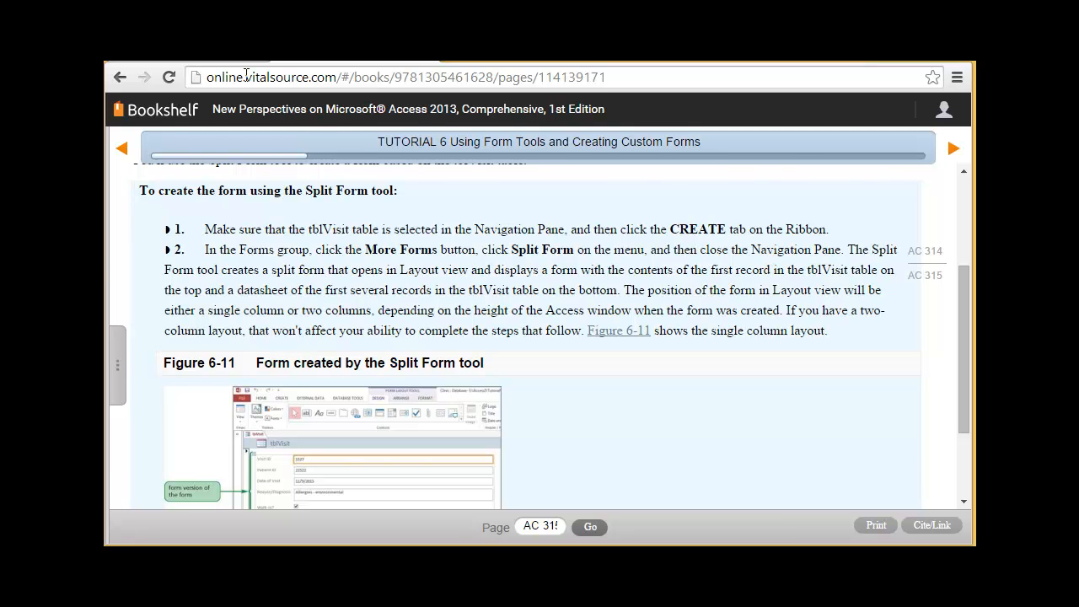
# - Switch back to Access, create a Split Form based on the tblVisit table, and collapse the Navigation Pane
pyautogui.hotkey('alt', 'Tab')
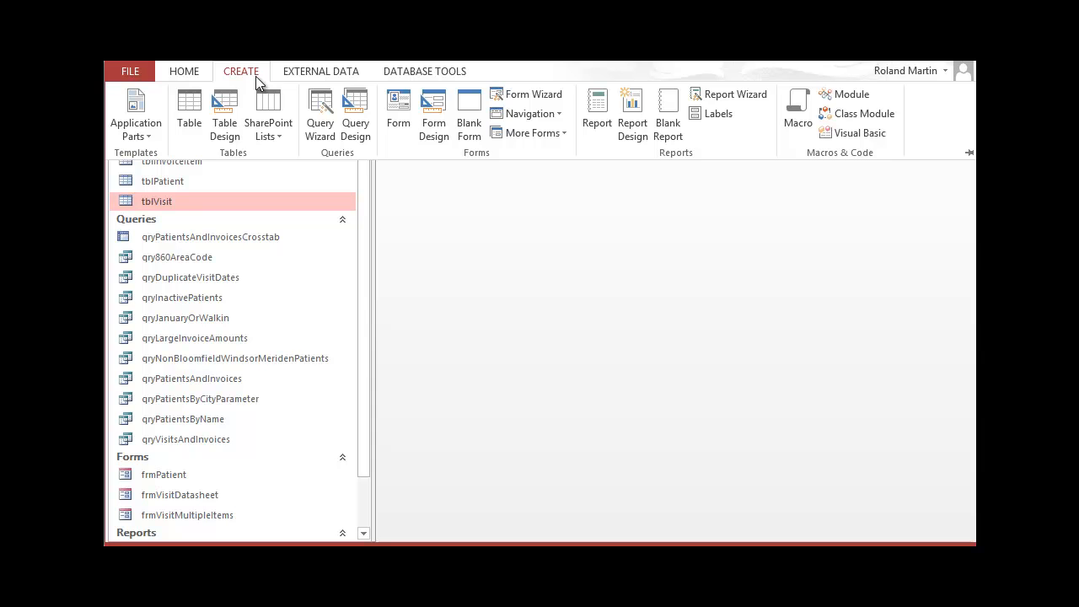
pyautogui.click(547, 136)
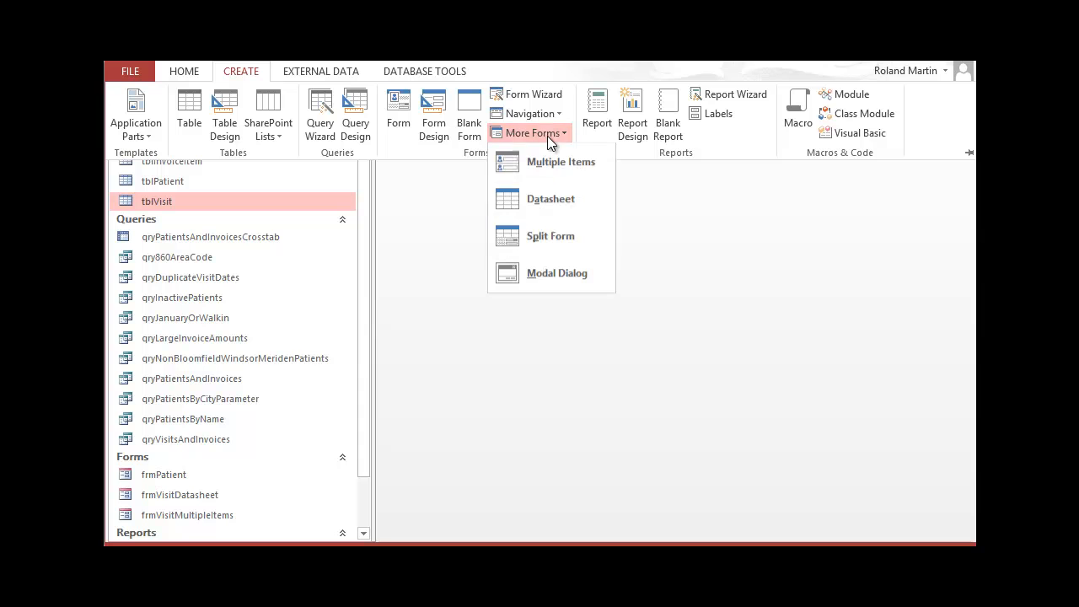
pyautogui.click(547, 236)
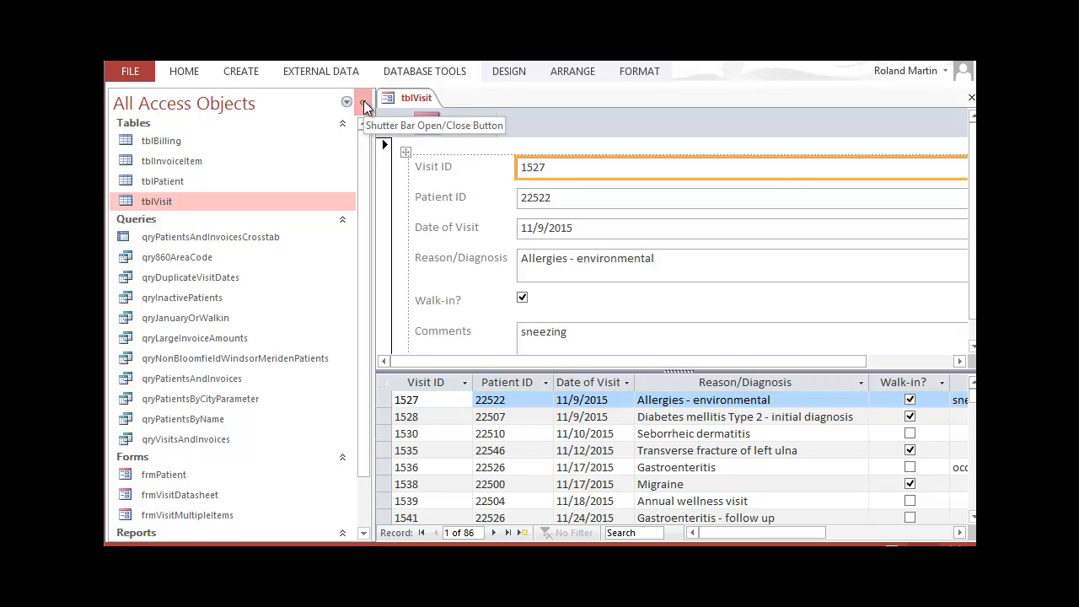
pyautogui.click(364, 103)
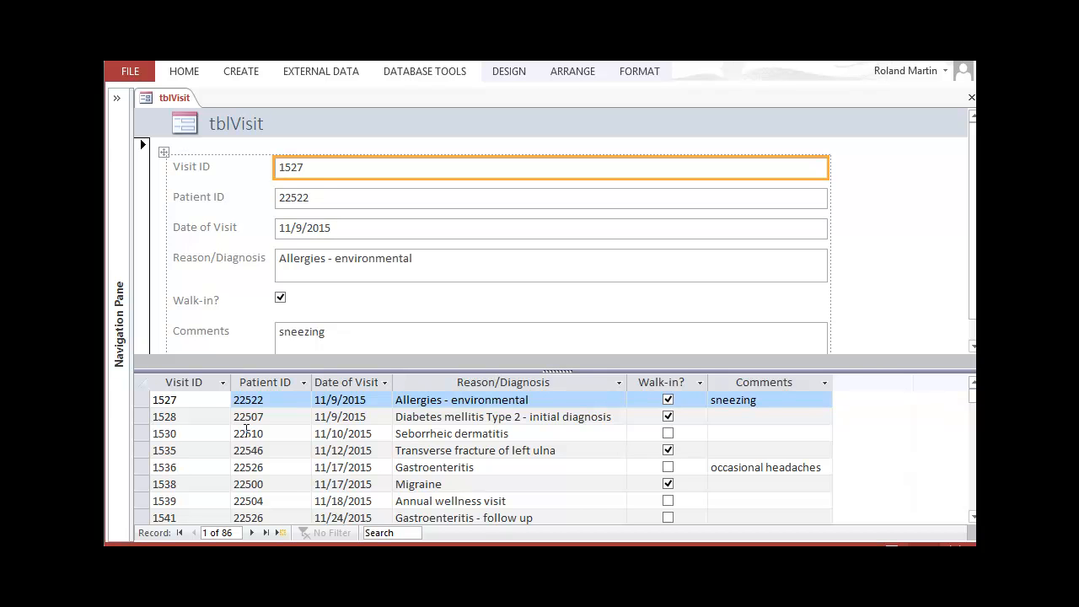
# - Switch to the Bookshelf textbook and read the steps for modifying the form in Layout view, including those on the next page
pyautogui.hotkey('alt', 'Tab')
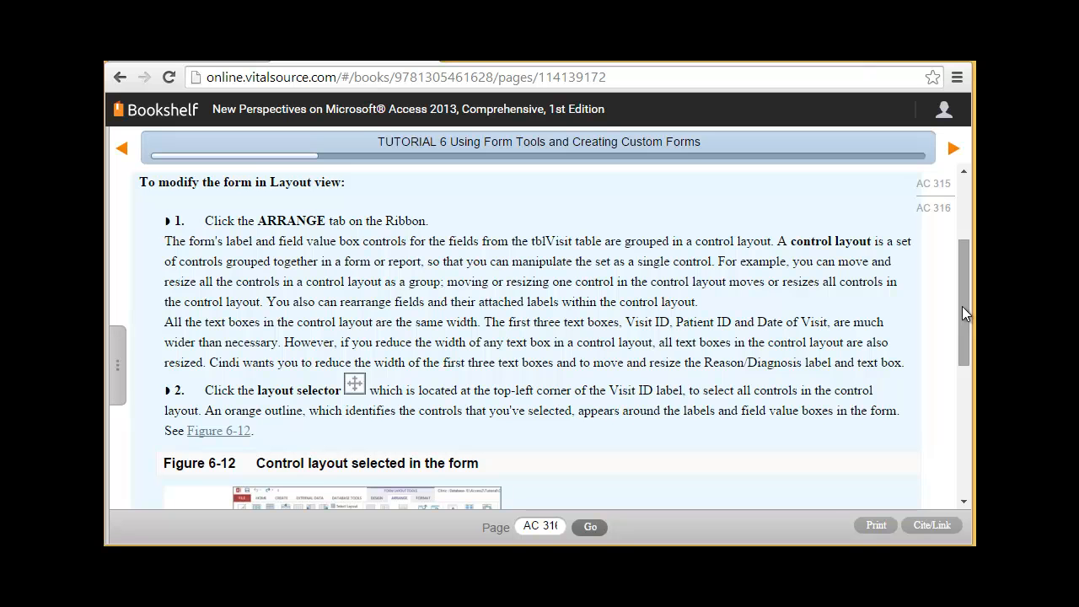
pyautogui.moveTo(962, 306); pyautogui.dragTo(974, 439)
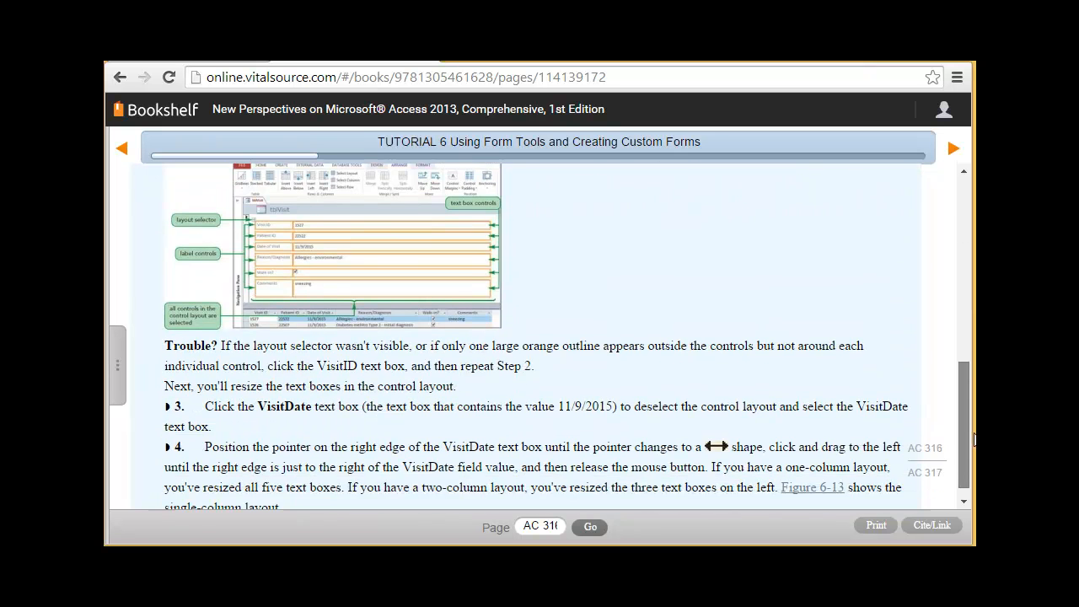
pyautogui.click(953, 149)
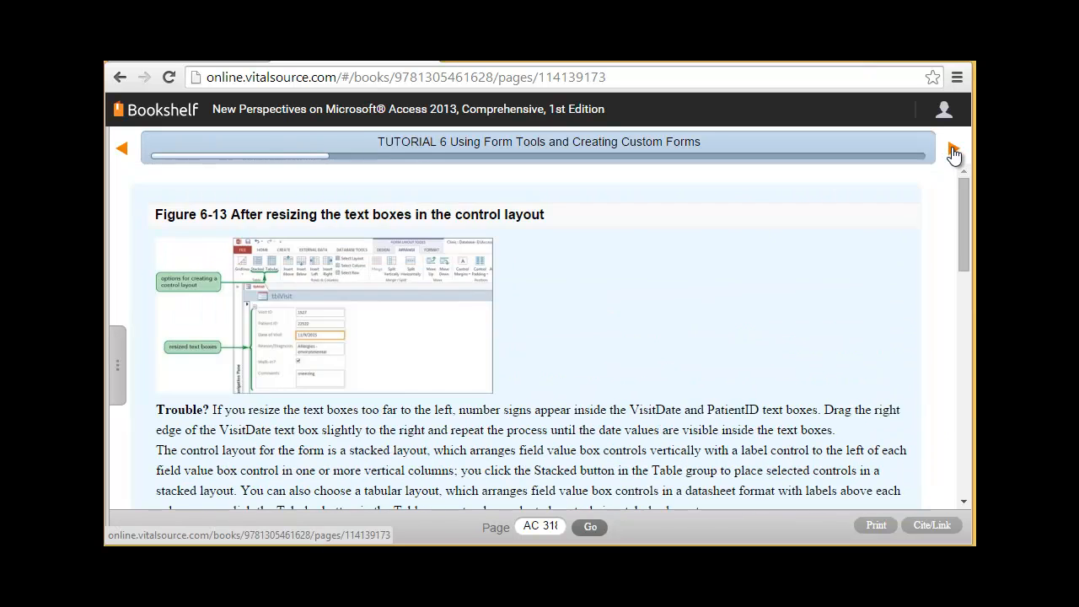
pyautogui.moveTo(962, 201); pyautogui.dragTo(970, 436)
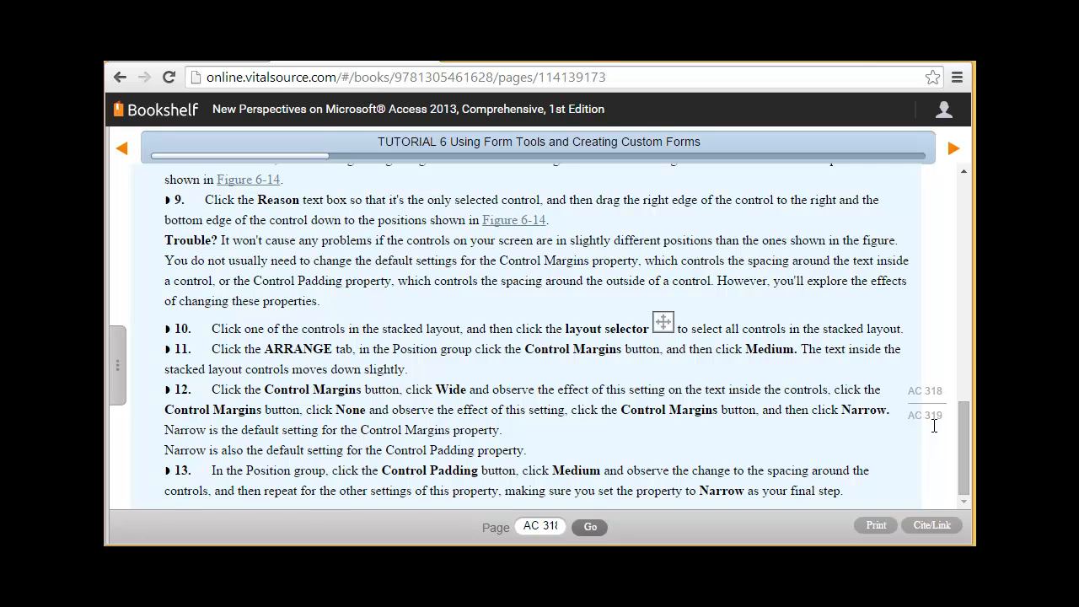
# - Switch back to Access and select all the controls in the split form's control layout
pyautogui.hotkey('alt', 'Tab')
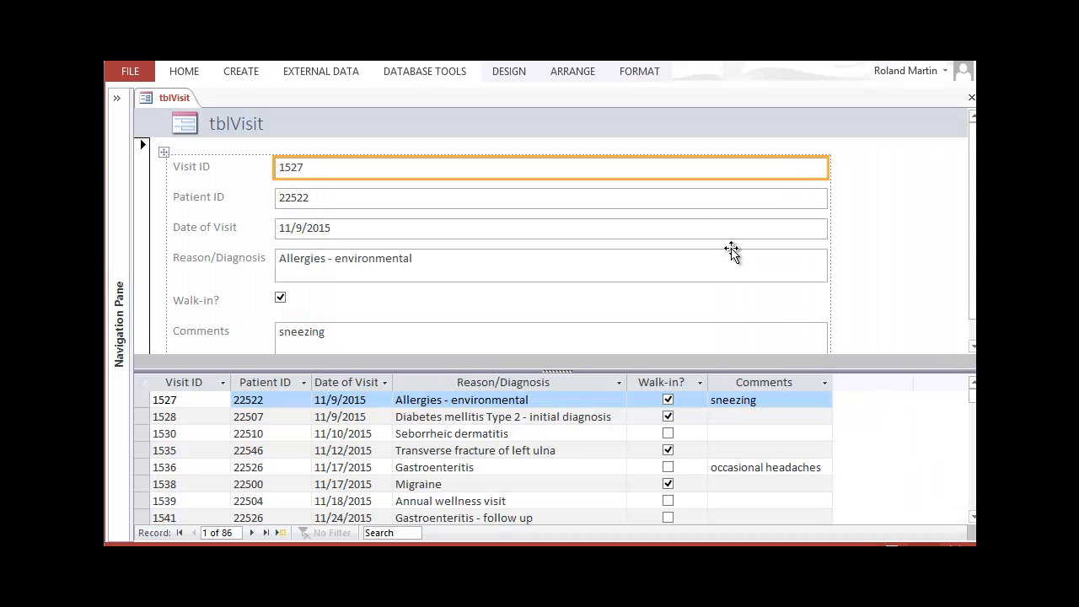
pyautogui.click(581, 71)
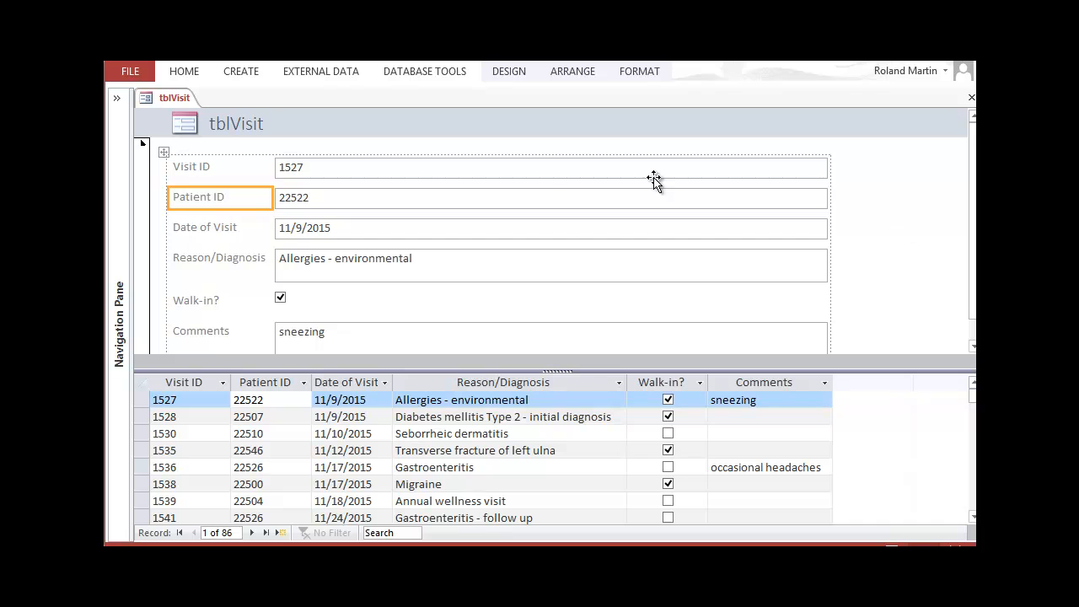
pyautogui.click(164, 156)
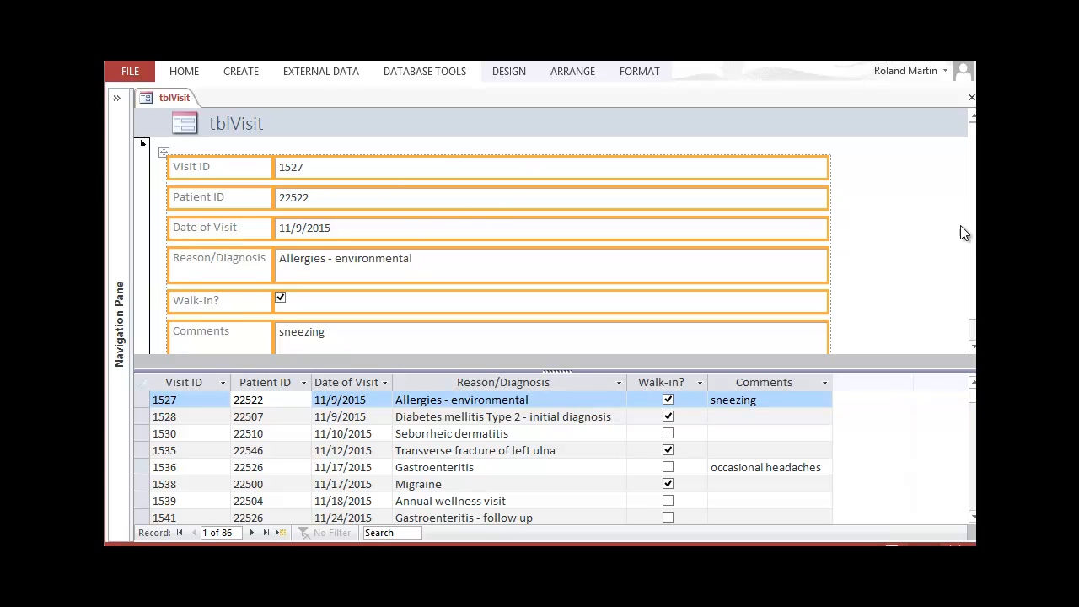
pyautogui.scroll(-1, 966, 233)
pyautogui.scroll(1, 967, 233)
# - Narrow the stacked layout's text boxes to about a quarter of their original width by resizing the Date of Visit box
pyautogui.click(256, 228)
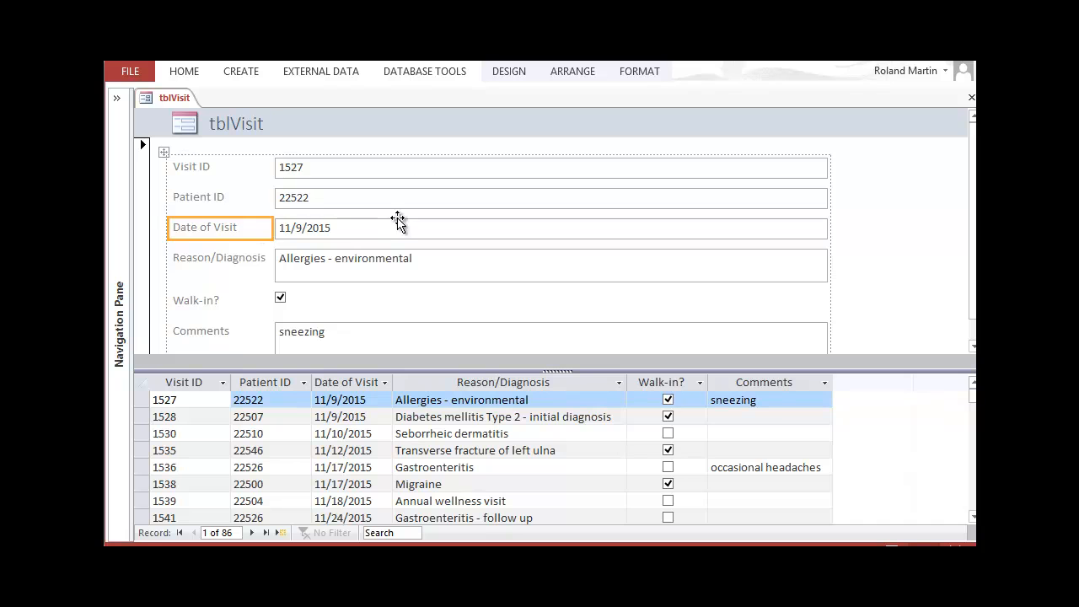
pyautogui.click(345, 228)
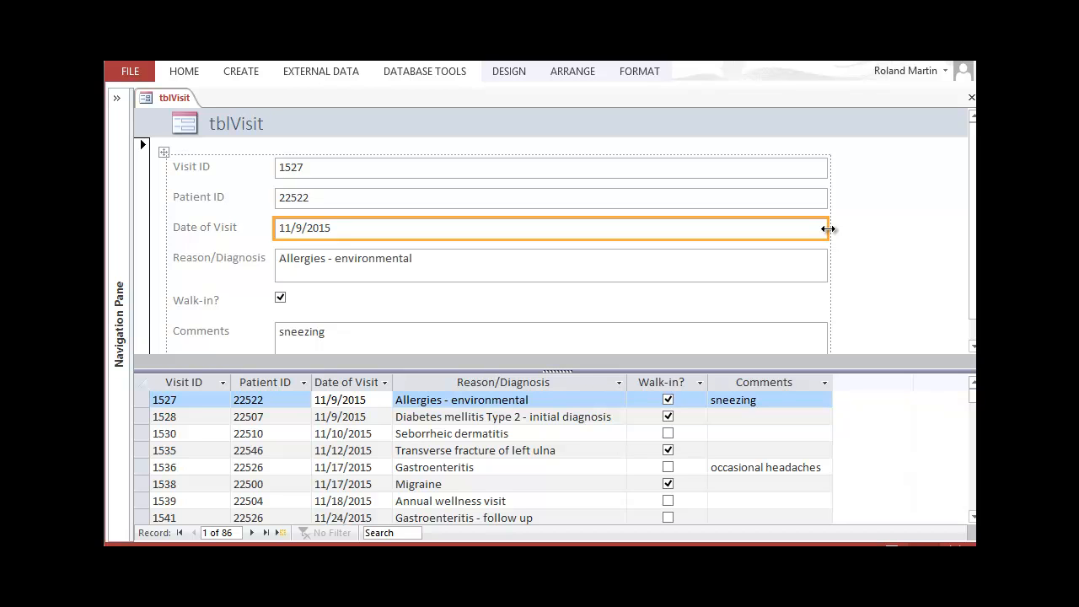
pyautogui.moveTo(829, 229); pyautogui.dragTo(453, 212)
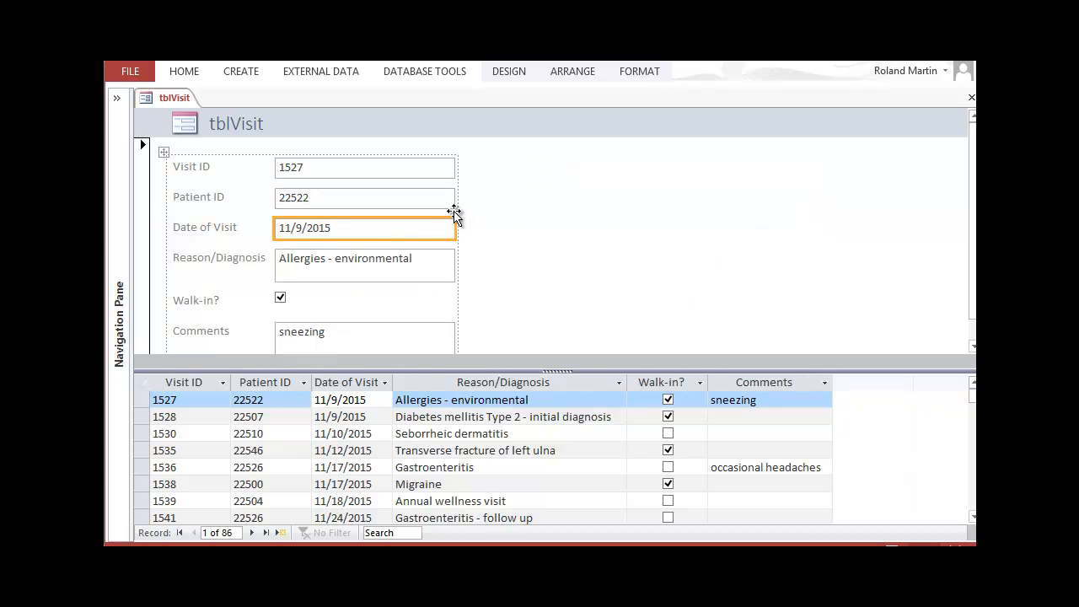
pyautogui.scroll(-1, 549, 205)
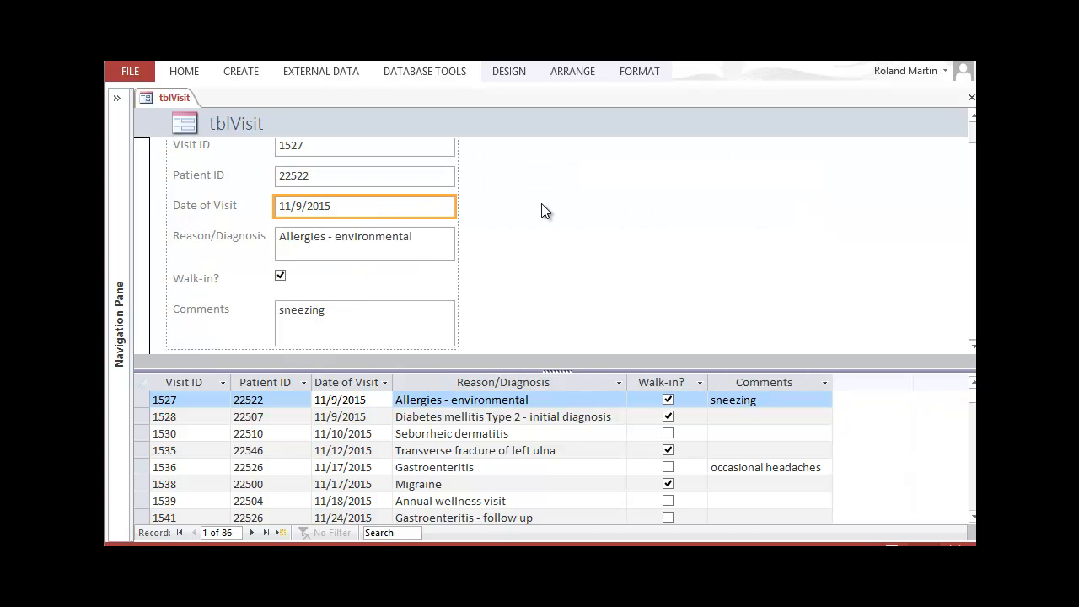
pyautogui.scroll(1, 542, 211)
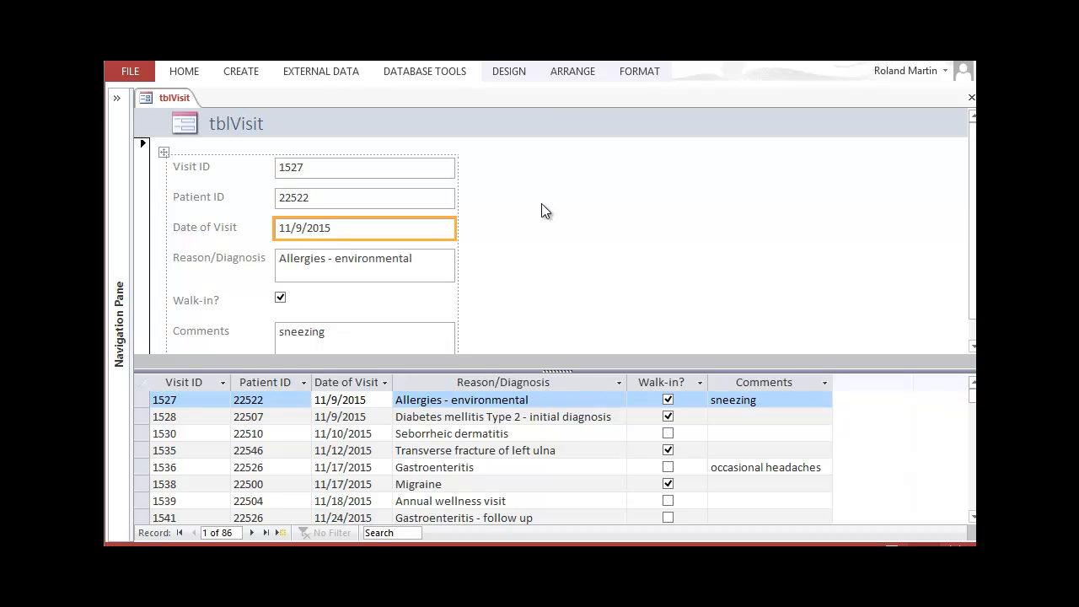
pyautogui.hotkey('shift', 'Left')
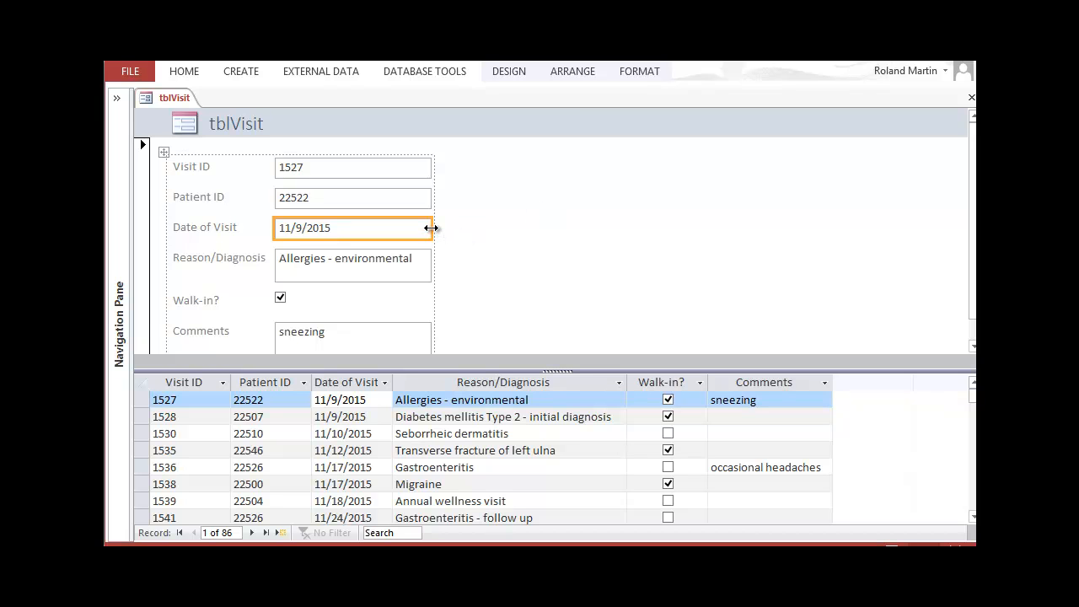
pyautogui.moveTo(431, 228); pyautogui.dragTo(323, 231)
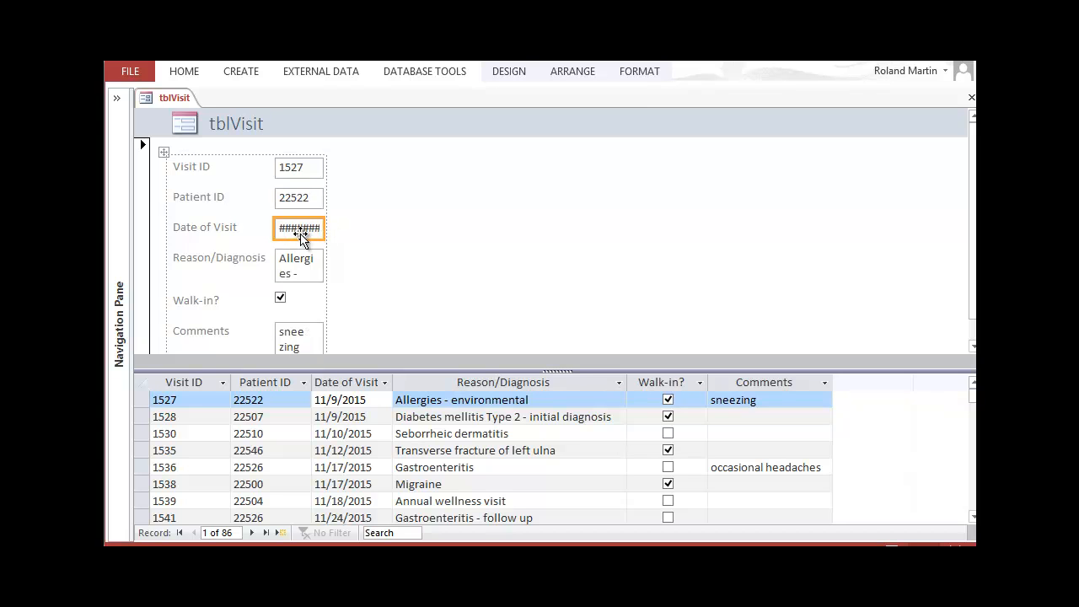
pyautogui.moveTo(326, 227); pyautogui.dragTo(393, 226)
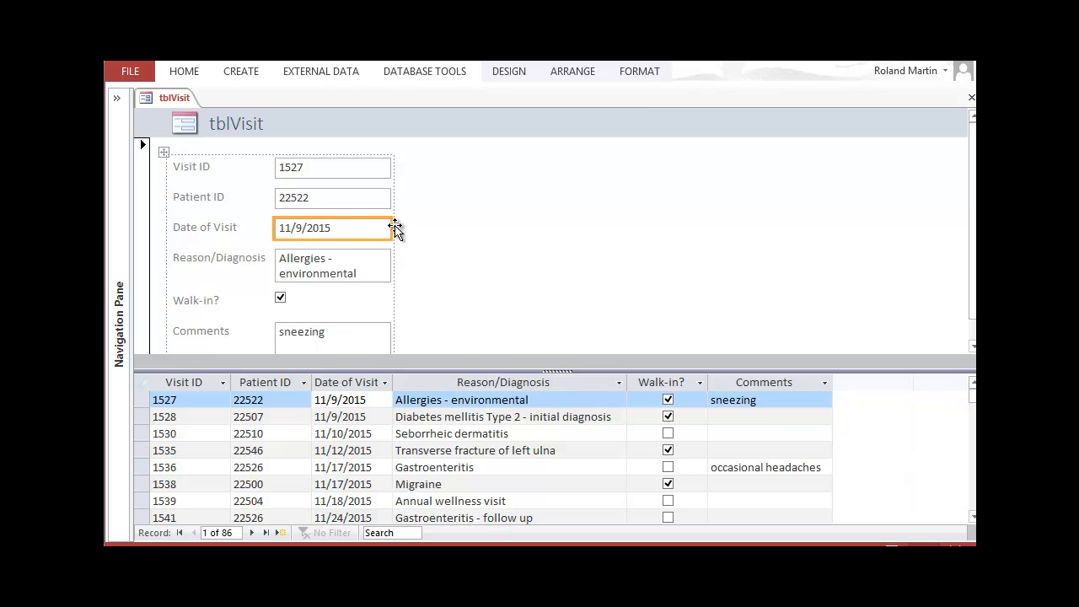
pyautogui.moveTo(390, 226); pyautogui.dragTo(411, 227)
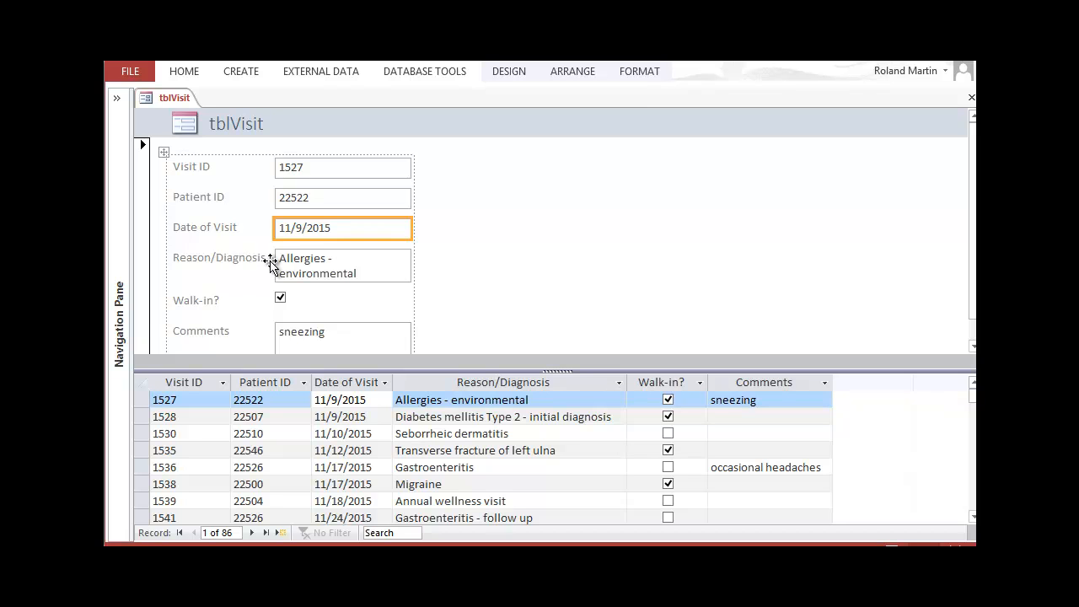
# - Remove the Reason/Diagnosis, Walk-in? and Comments labels and their bound controls from the stacked layout
pyautogui.click(245, 263)
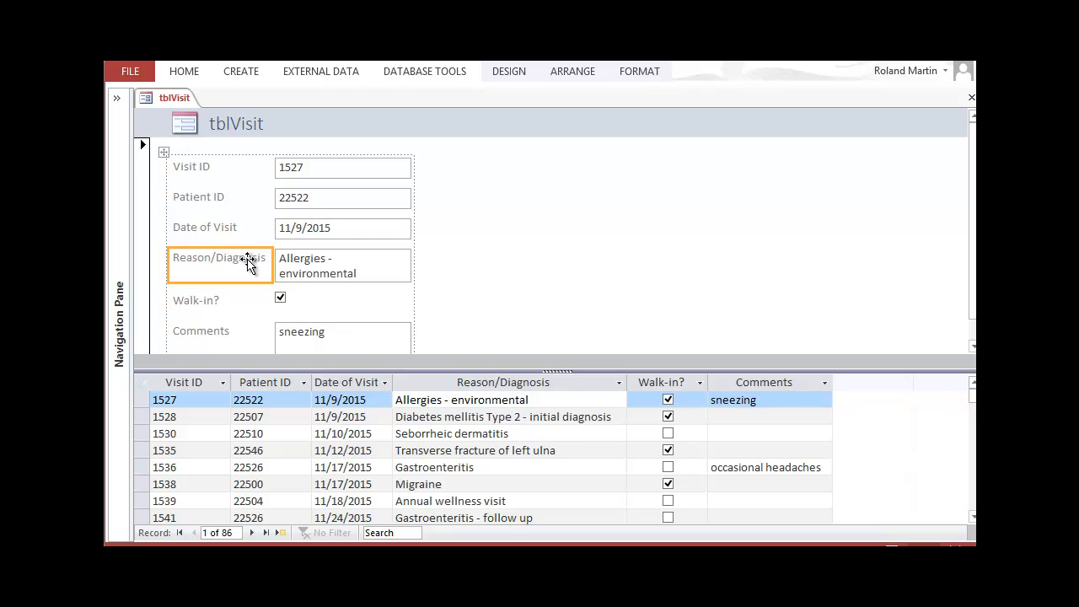
pyautogui.keyDown('shift'); pyautogui.click(283, 257); pyautogui.keyUp('shift')
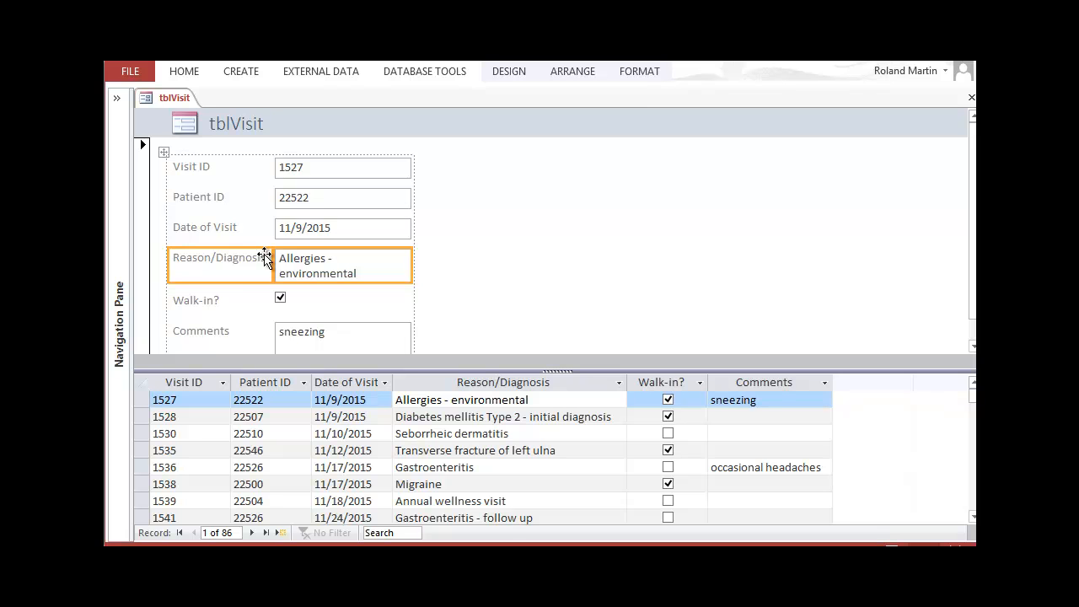
pyautogui.click(216, 299)
pyautogui.click(219, 259)
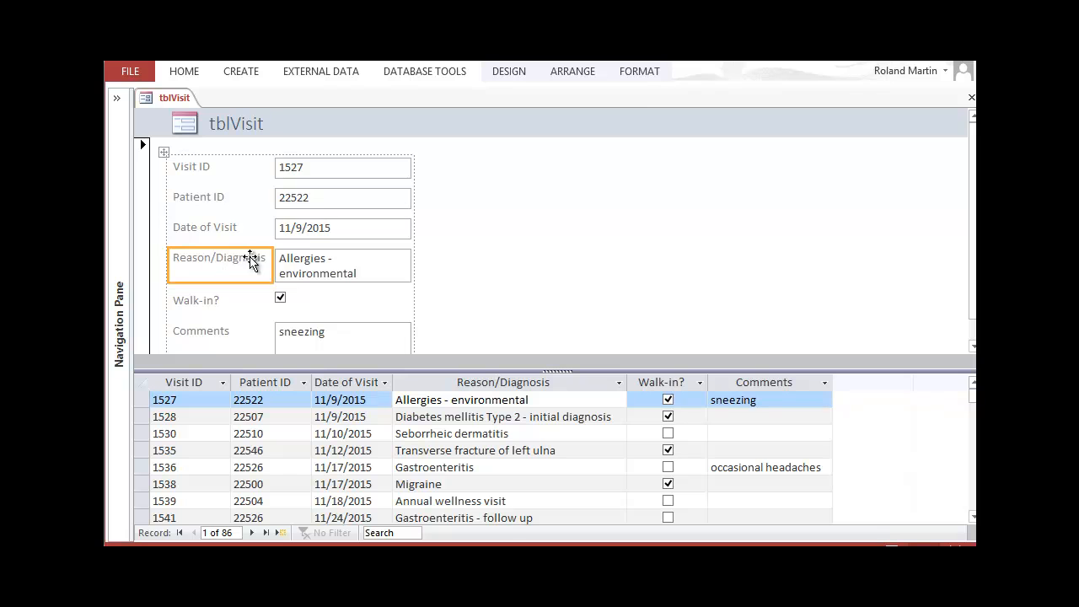
pyautogui.keyDown('shift'); pyautogui.click(279, 256); pyautogui.keyUp('shift')
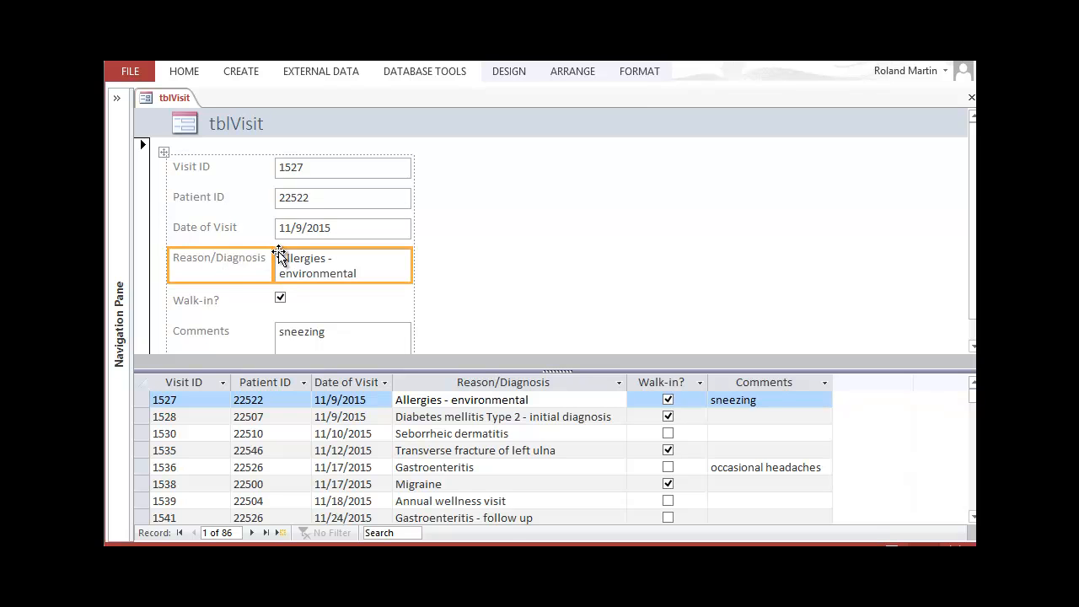
pyautogui.keyDown('shift'); pyautogui.click(209, 300); pyautogui.keyUp('shift')
pyautogui.keyDown('shift'); pyautogui.click(280, 300); pyautogui.keyUp('shift')
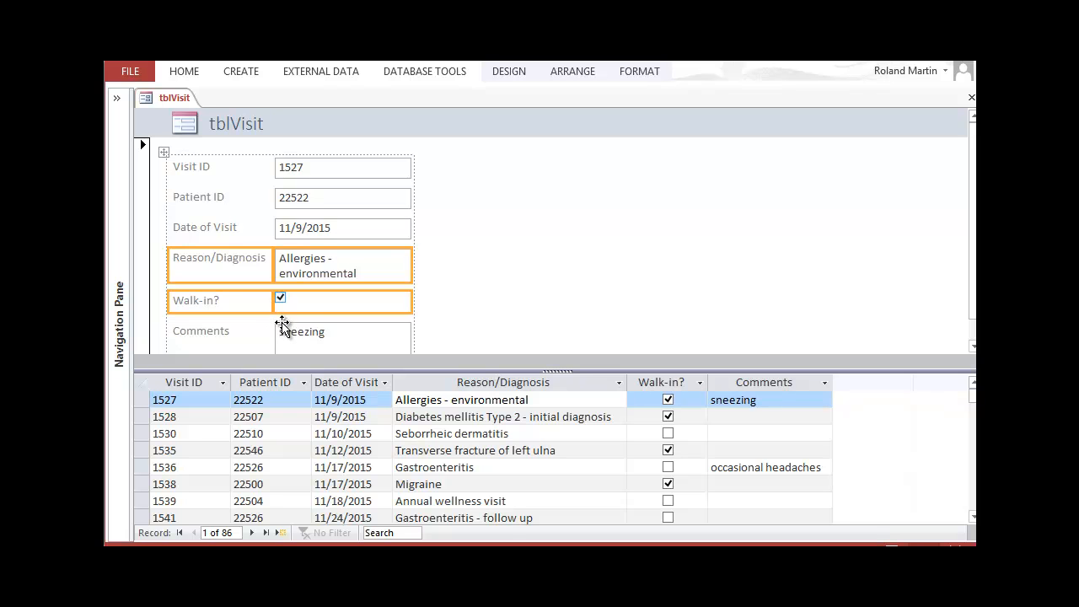
pyautogui.click(973, 349)
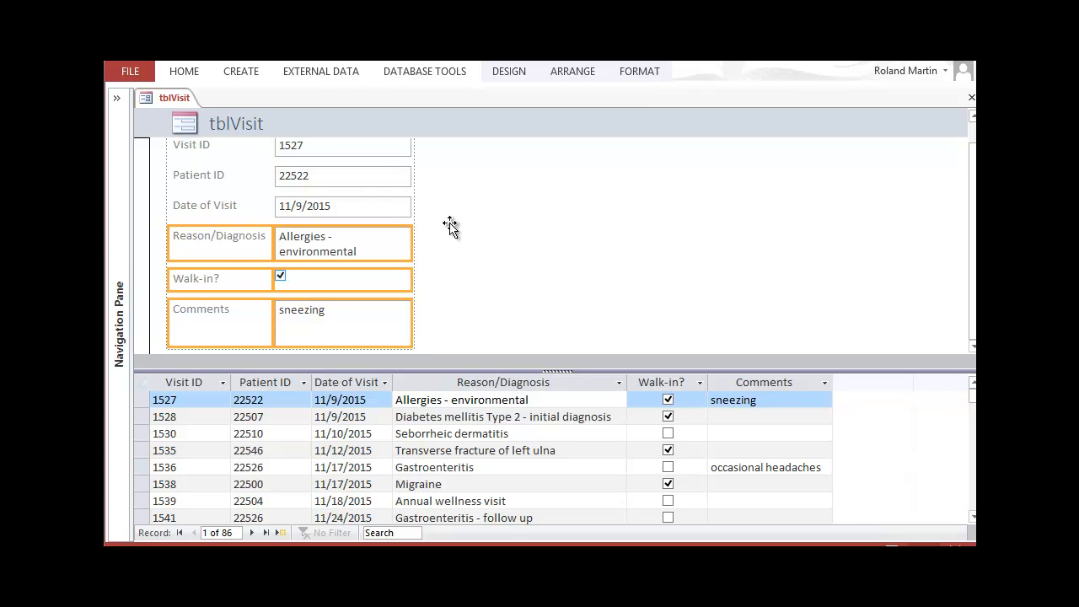
pyautogui.rightClick(247, 230)
pyautogui.moveTo(355, 362)
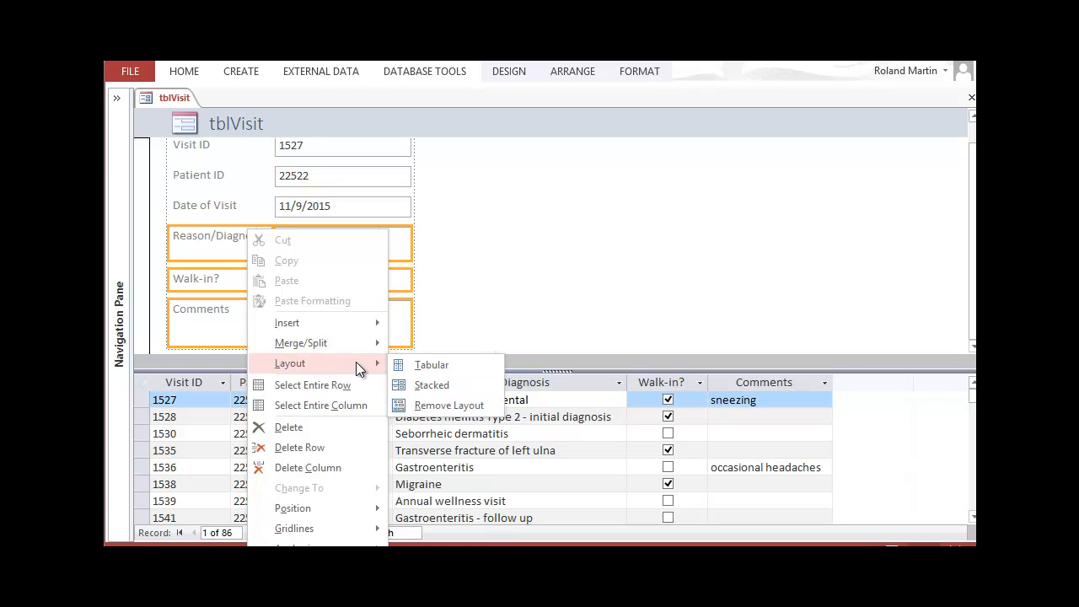
pyautogui.click(456, 406)
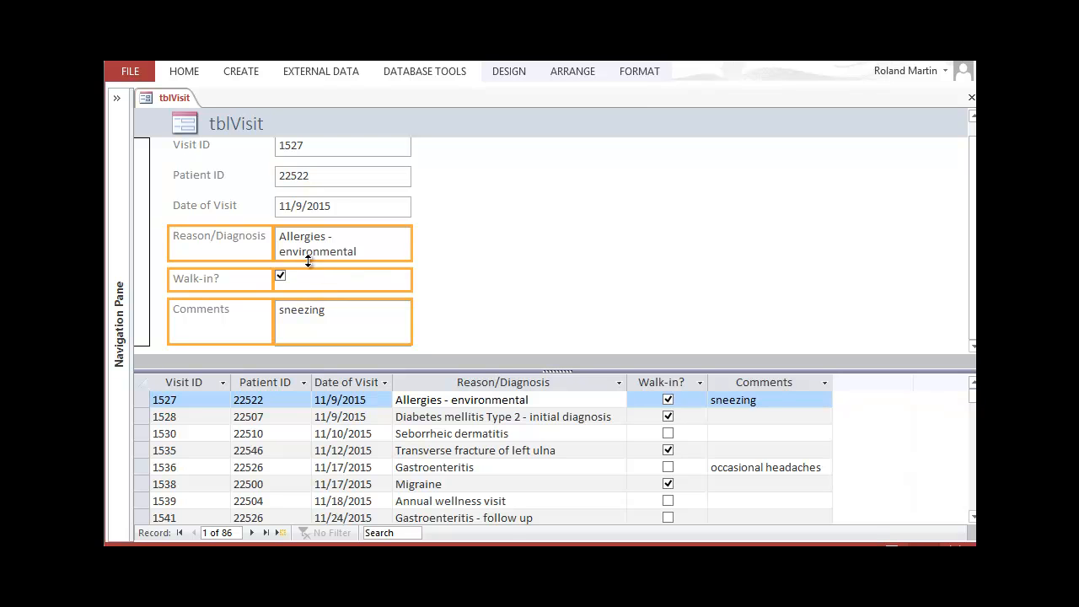
# - Move the Reason/Diagnosis, Walk-in? and Comments controls into a second column beside the Visit ID box, aligned with its top
pyautogui.scroll(2, 495, 233)
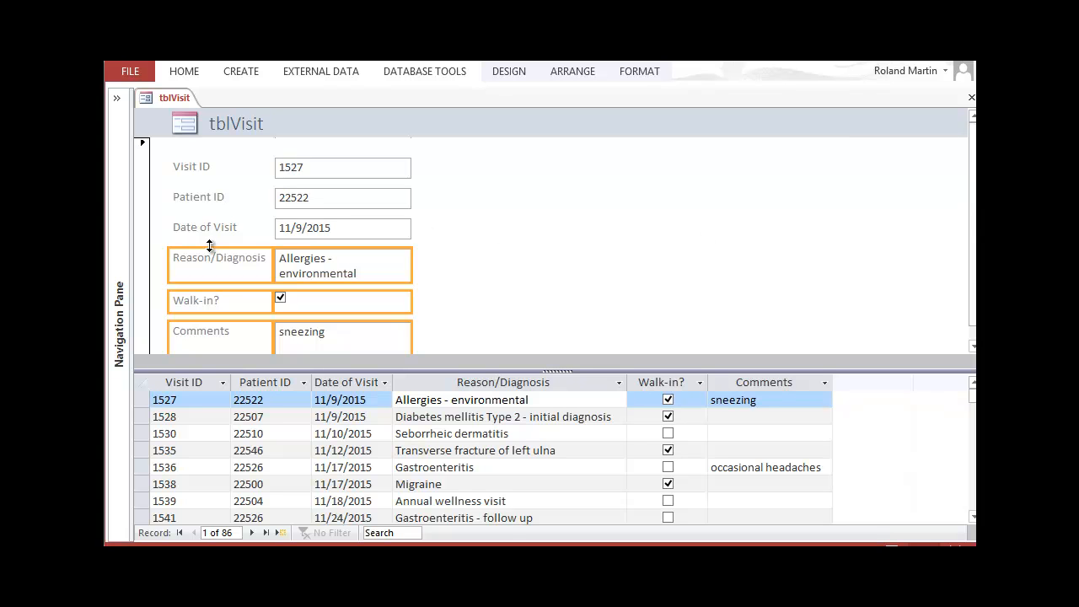
pyautogui.moveTo(210, 257); pyautogui.dragTo(475, 166)
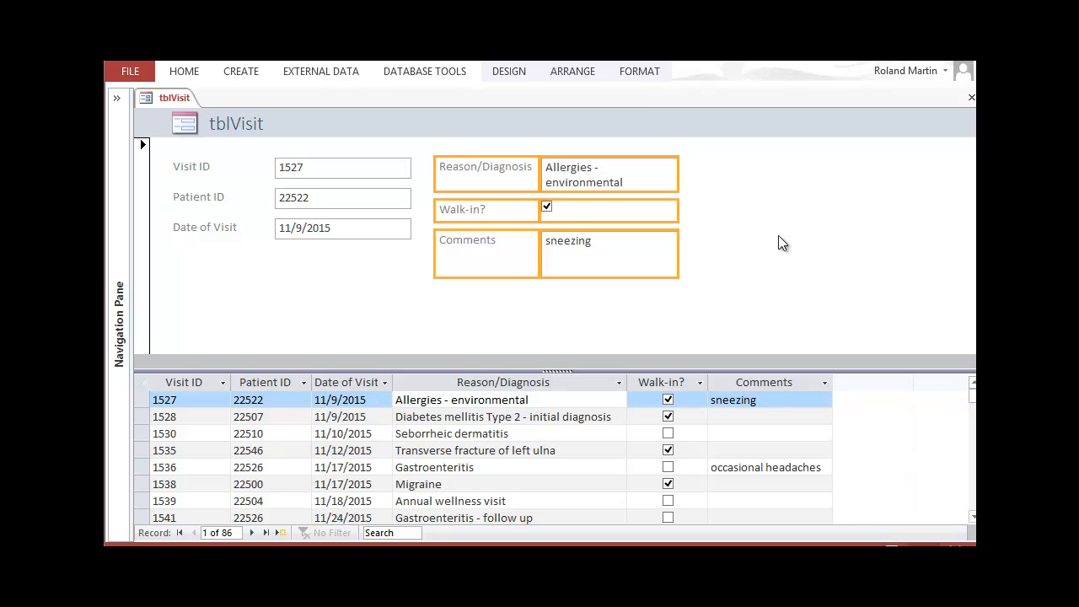
pyautogui.click(824, 255)
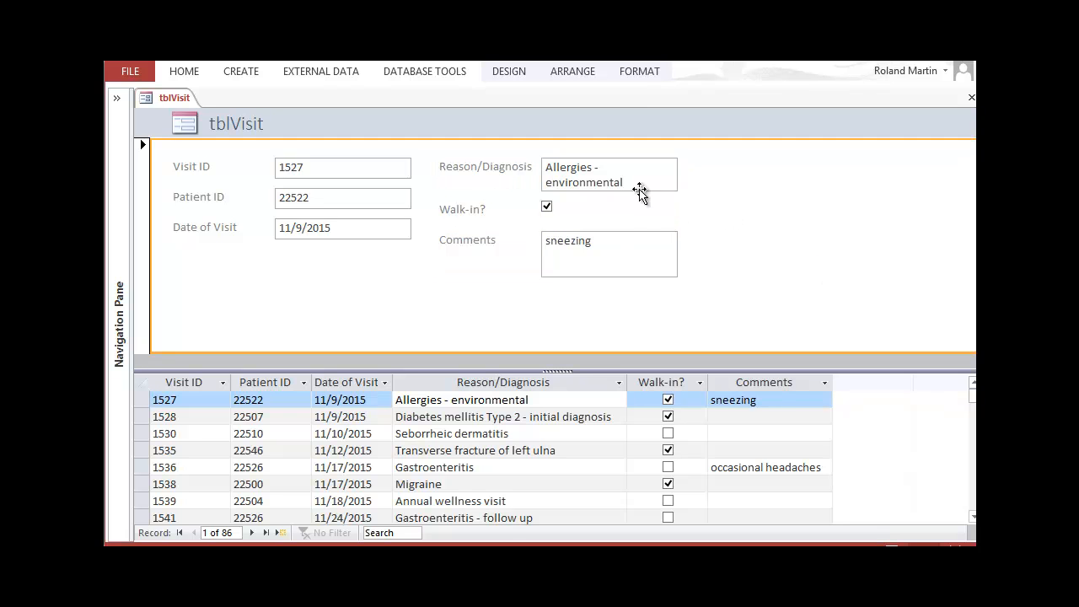
# - Move the Walk-in? label and check box beneath Date of Visit, aligned with the first column's labels and boxes
pyautogui.click(454, 209)
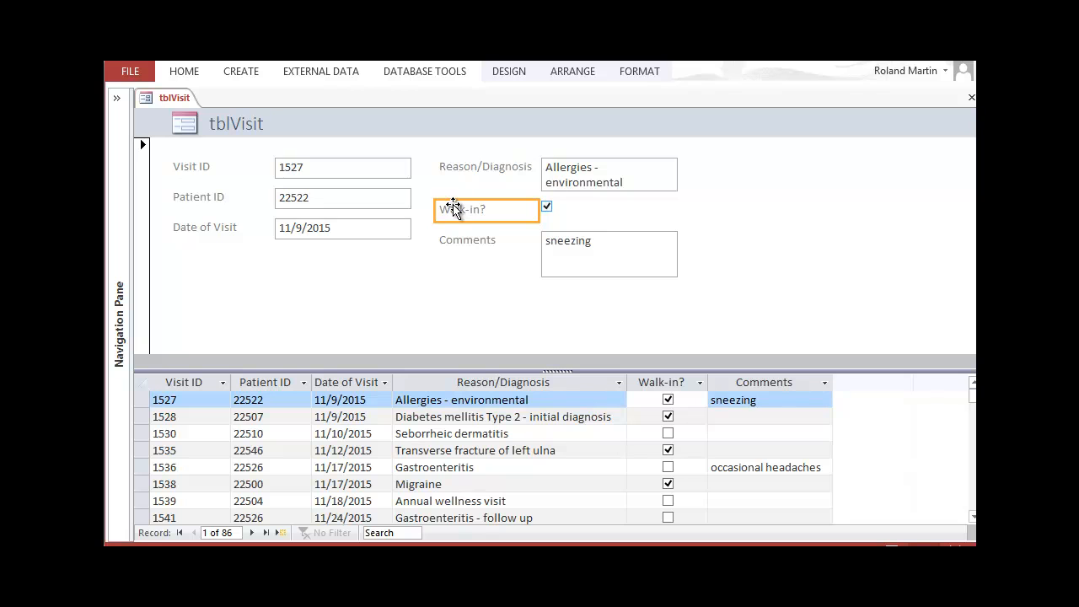
pyautogui.keyDown('shift'); pyautogui.click(548, 209); pyautogui.keyUp('shift')
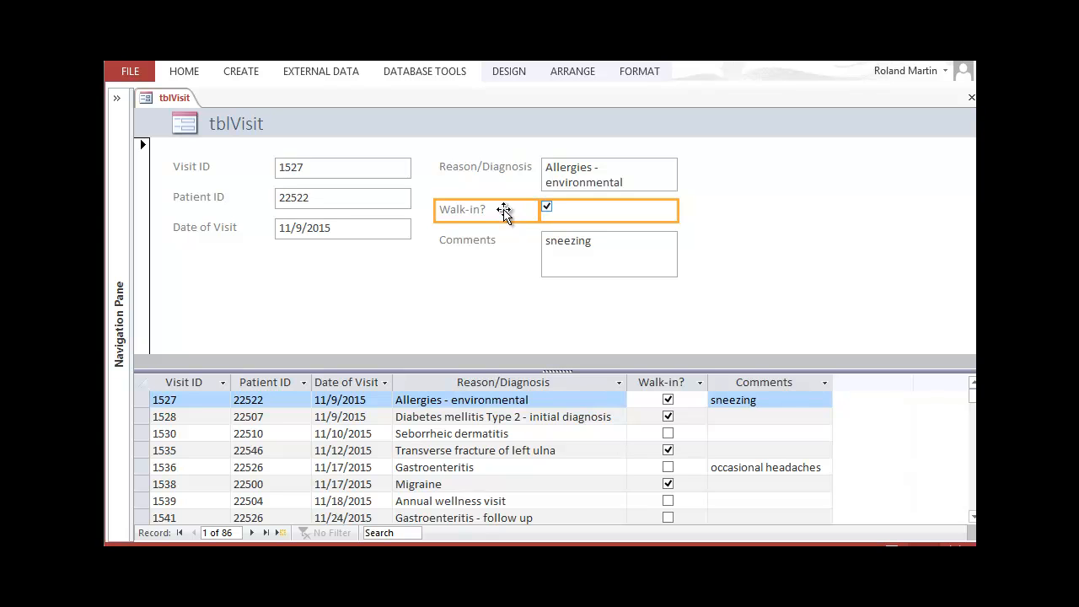
pyautogui.moveTo(504, 212); pyautogui.dragTo(234, 261)
pyautogui.click(342, 306)
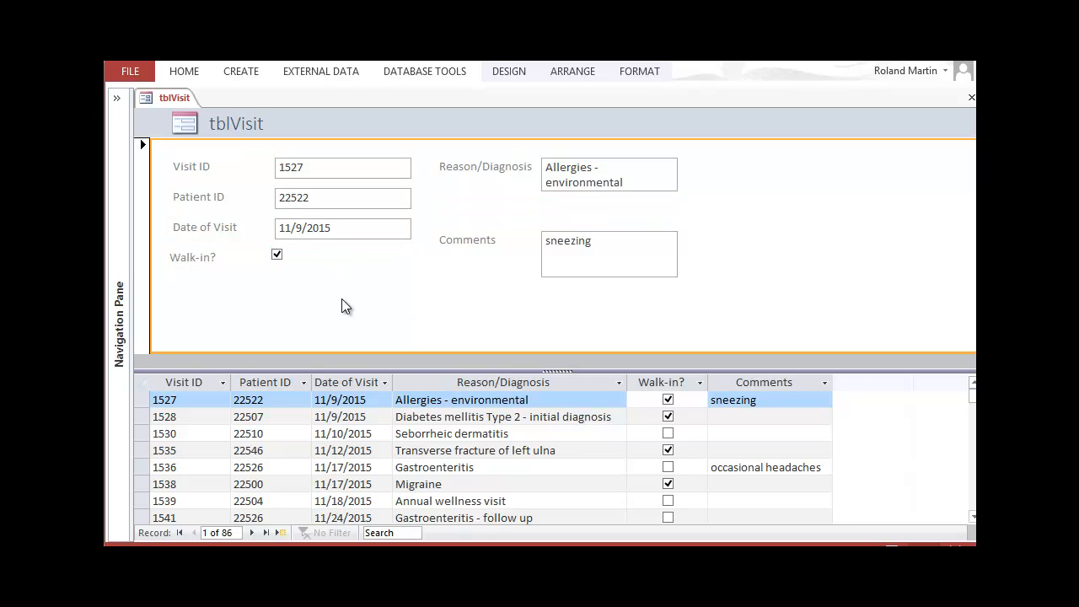
pyautogui.click(195, 263)
pyautogui.keyDown('shift'); pyautogui.click(276, 256); pyautogui.keyUp('shift')
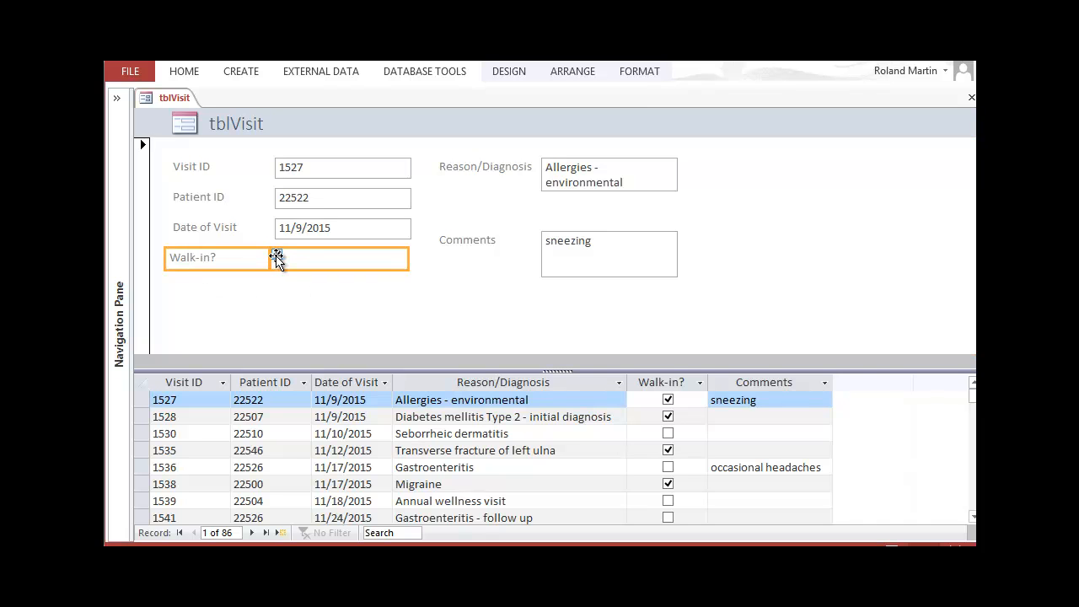
pyautogui.press('Right')
pyautogui.click(462, 300)
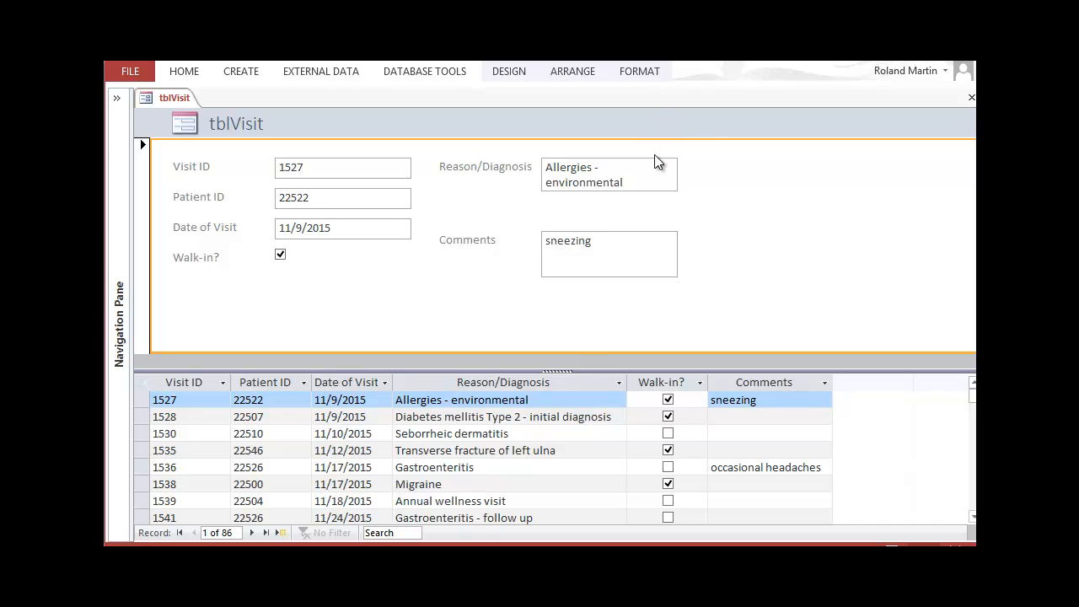
# - Increase the height of the Comments label and text box until they nearly reach the bottom of the form section
pyautogui.click(478, 241)
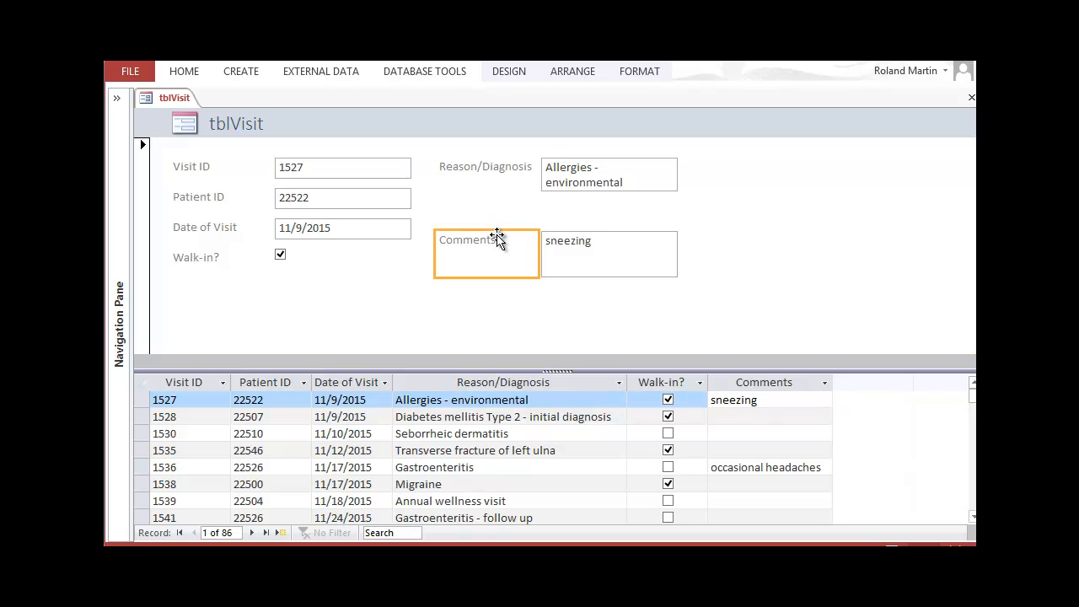
pyautogui.keyDown('shift'); pyautogui.click(572, 237); pyautogui.keyUp('shift')
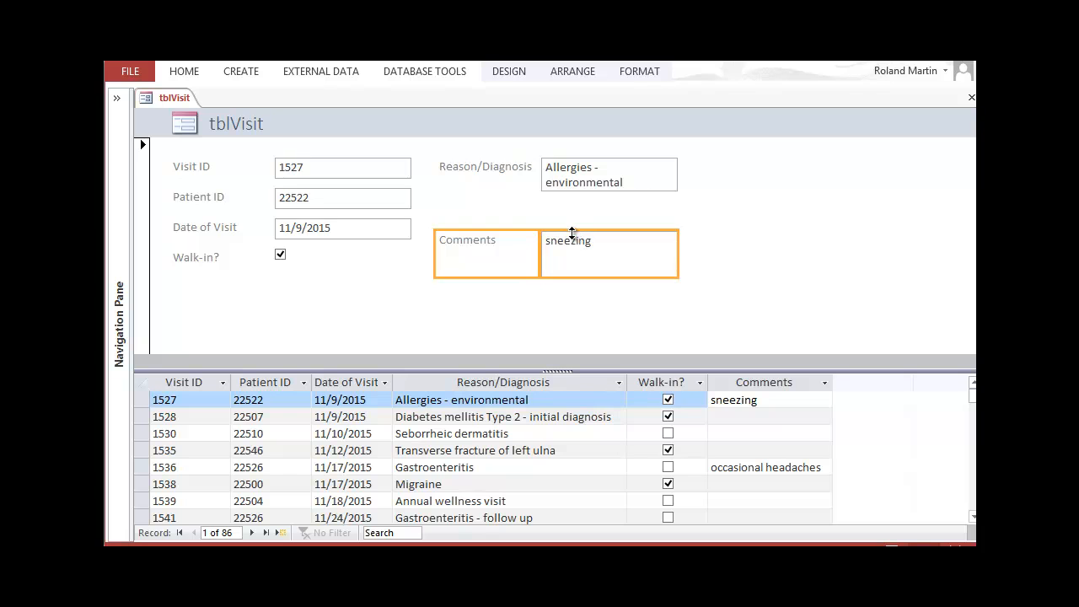
pyautogui.click(577, 74)
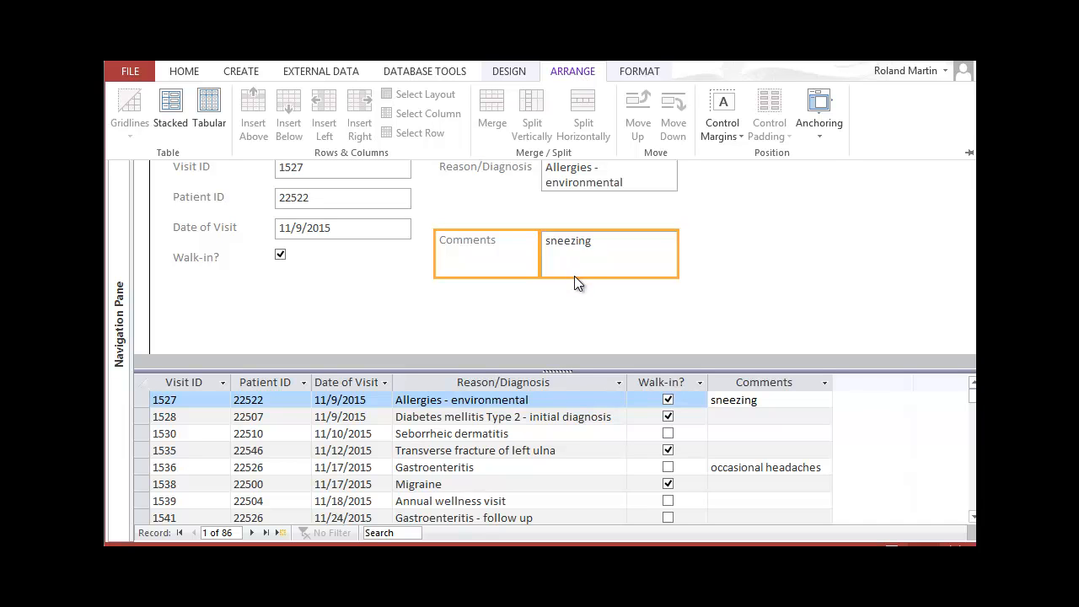
pyautogui.hotkey('ctrl', 'F1')
pyautogui.moveTo(574, 277); pyautogui.dragTo(581, 343)
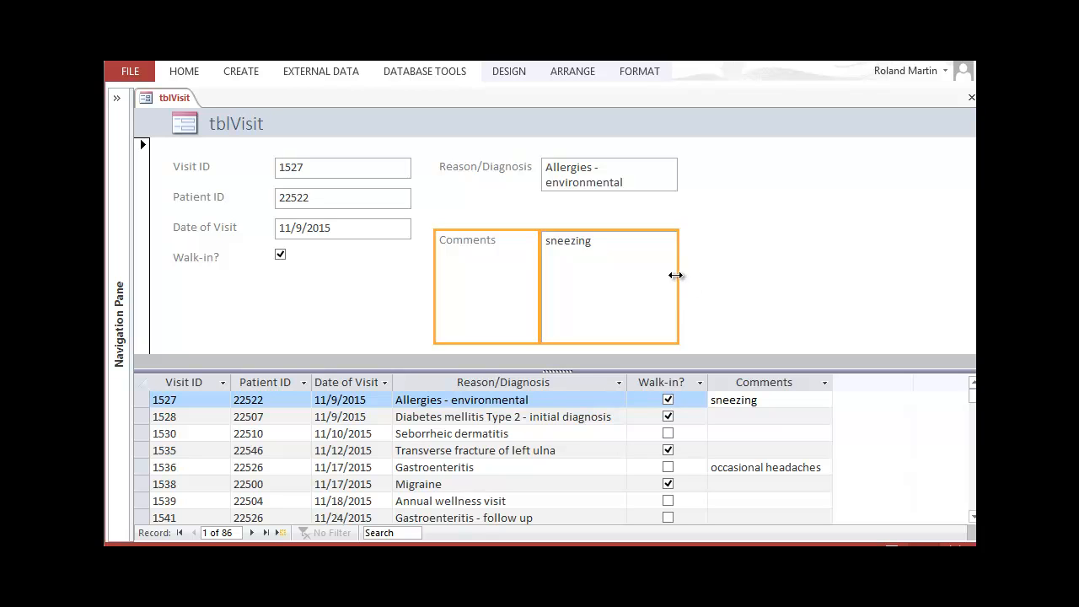
# - Undo the joint widening of the Comments label and box, and widen only the Comments text box to about double its width
pyautogui.moveTo(676, 275); pyautogui.dragTo(763, 268)
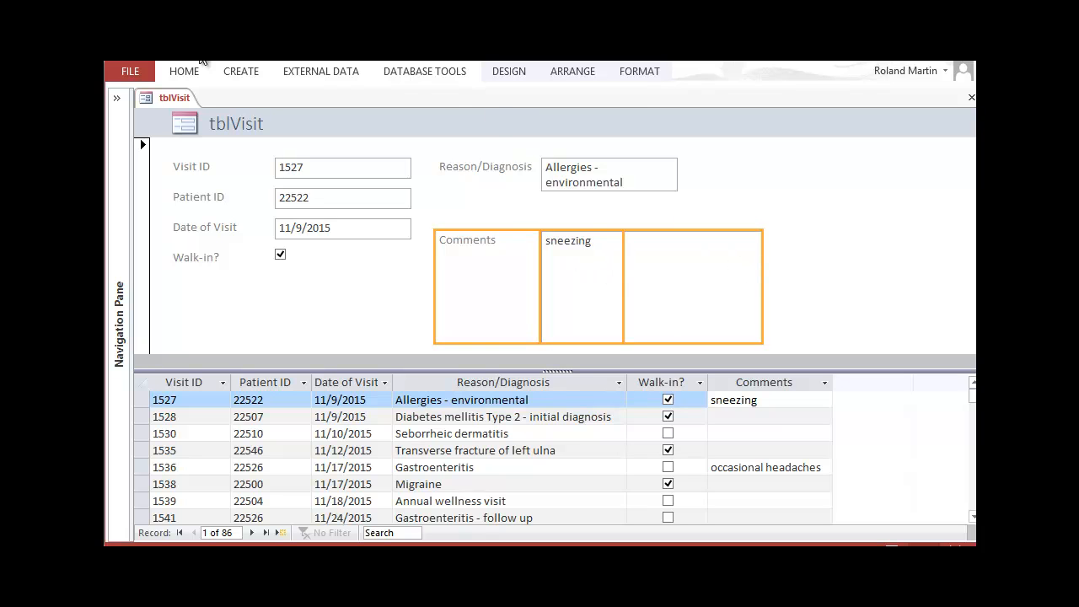
pyautogui.hotkey('ctrl', 'z')
pyautogui.click(581, 284)
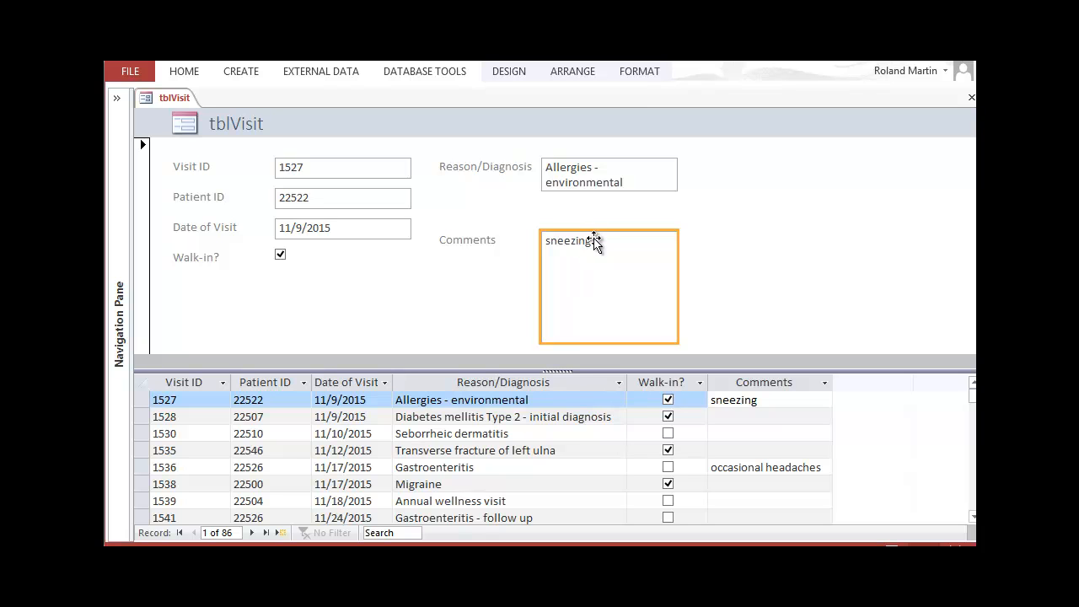
pyautogui.moveTo(676, 281); pyautogui.dragTo(818, 284)
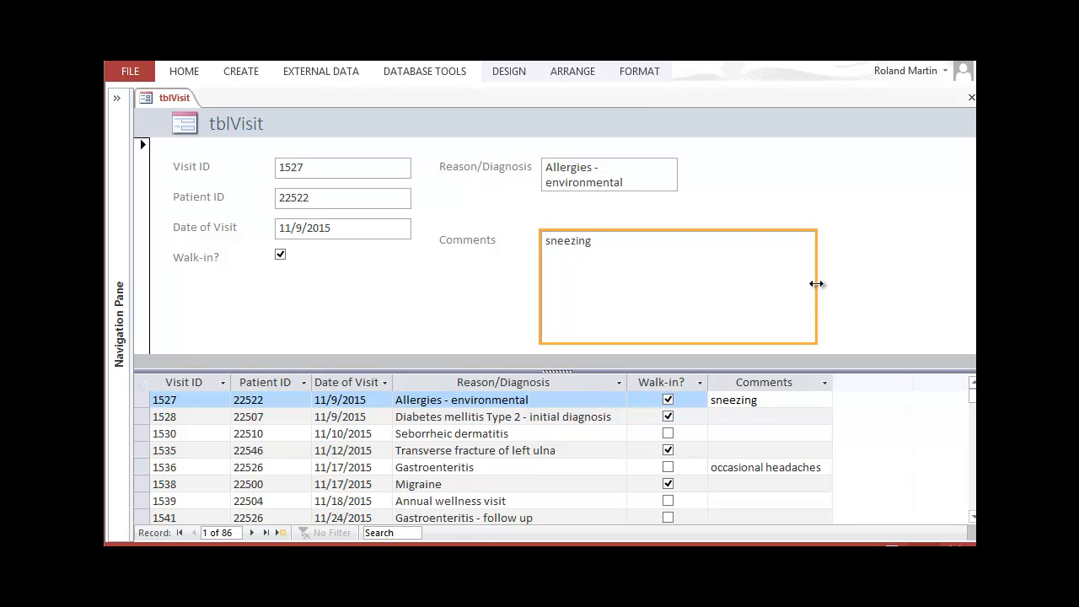
# - Enlarge the Reason/Diagnosis text box down to just above the Comments box and widen it to match that box
pyautogui.click(614, 184)
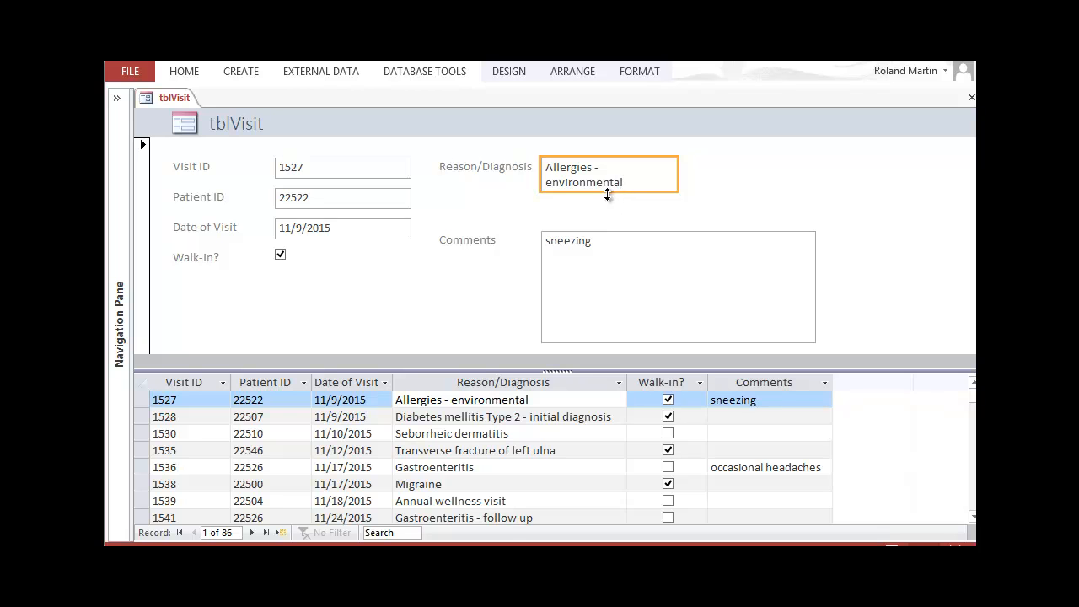
pyautogui.moveTo(610, 192); pyautogui.dragTo(611, 224)
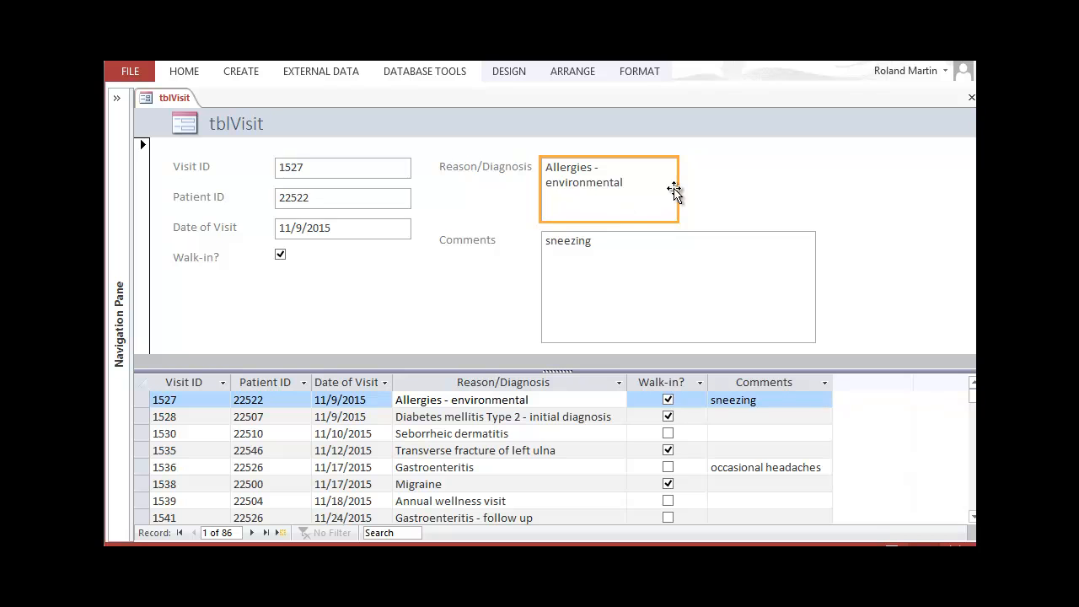
pyautogui.moveTo(678, 189); pyautogui.dragTo(816, 197)
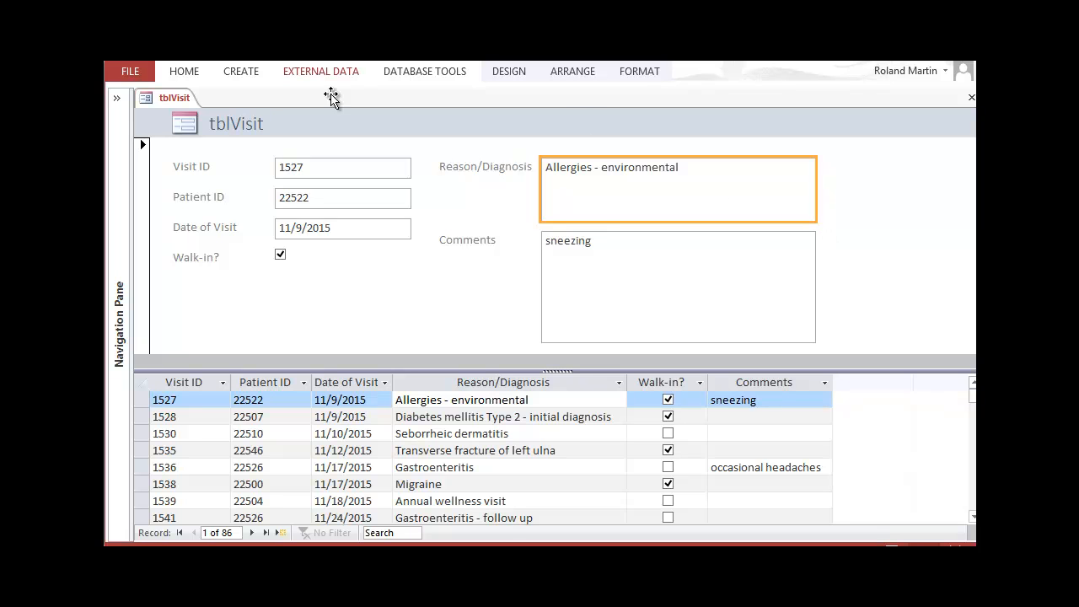
# - Select the whole stacked layout of Visit ID, Patient ID and Date of Visit and set its control margins to Medium
pyautogui.click(930, 184)
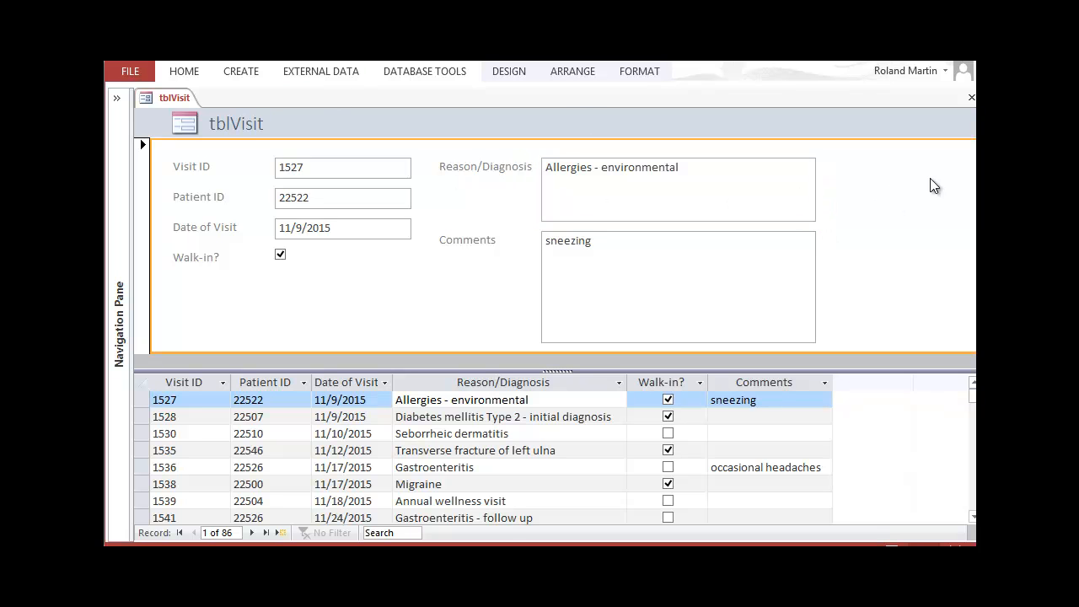
pyautogui.click(157, 146)
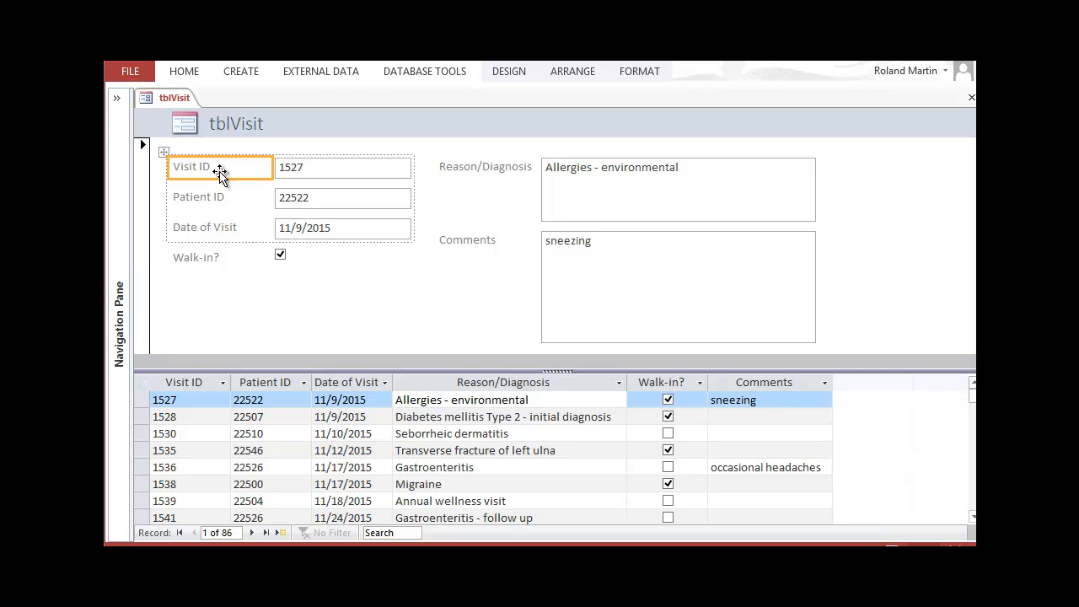
pyautogui.click(163, 153)
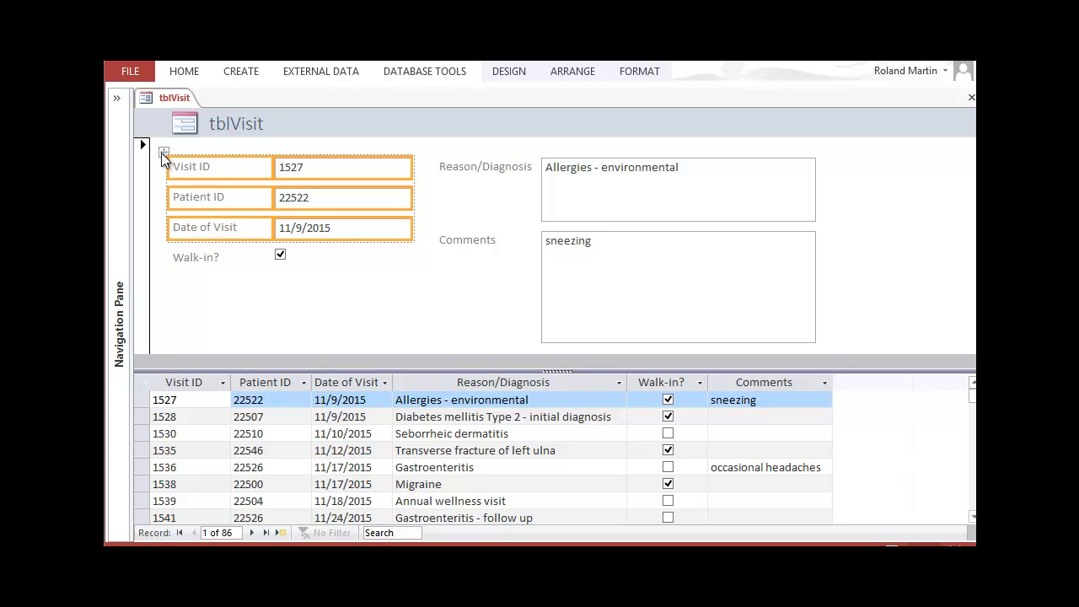
pyautogui.click(572, 72)
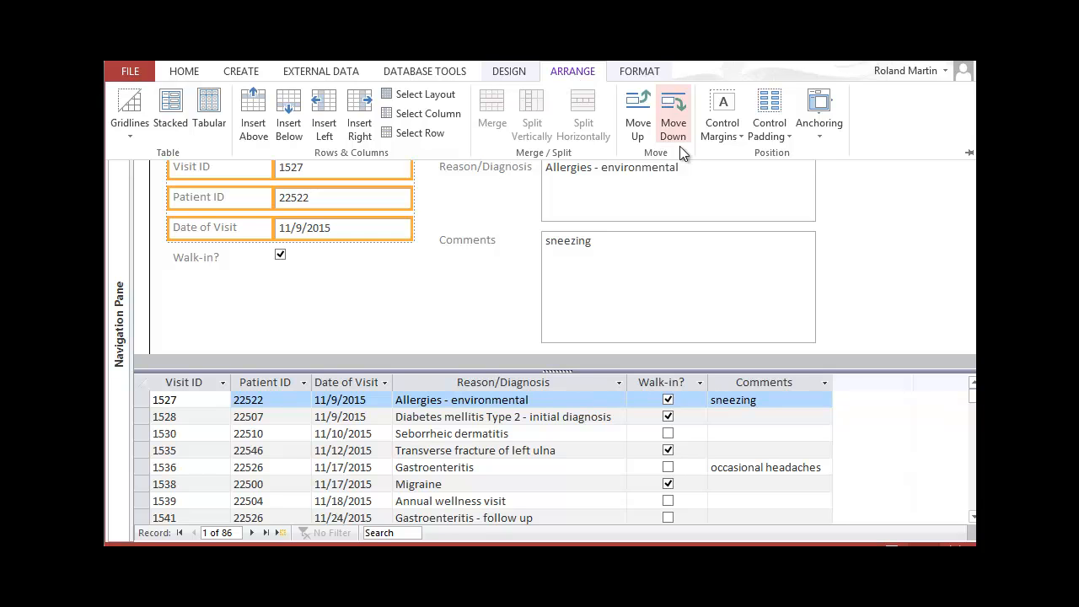
pyautogui.click(724, 135)
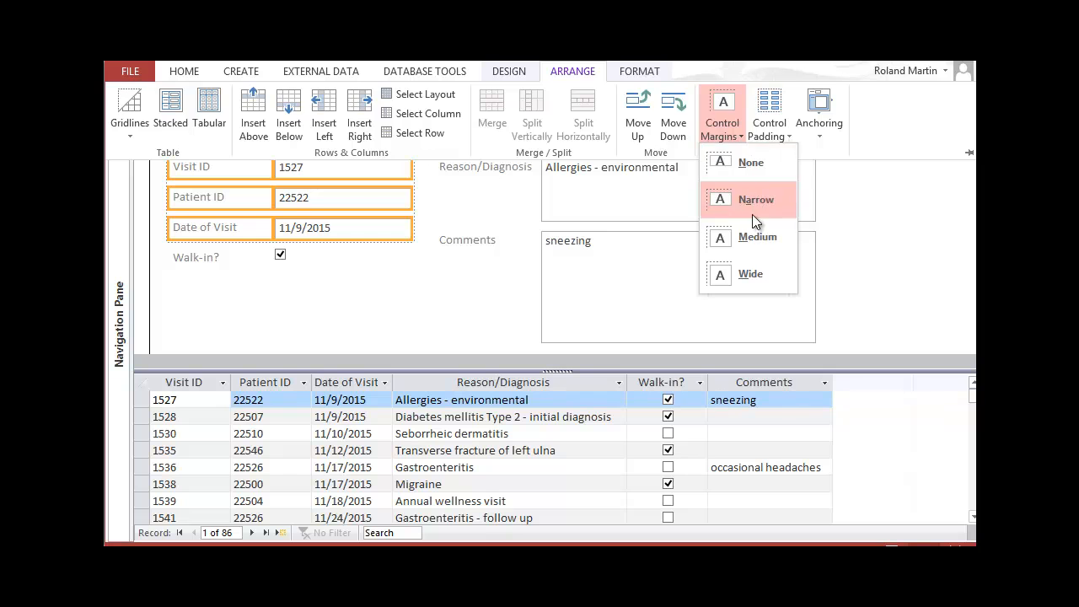
pyautogui.click(751, 235)
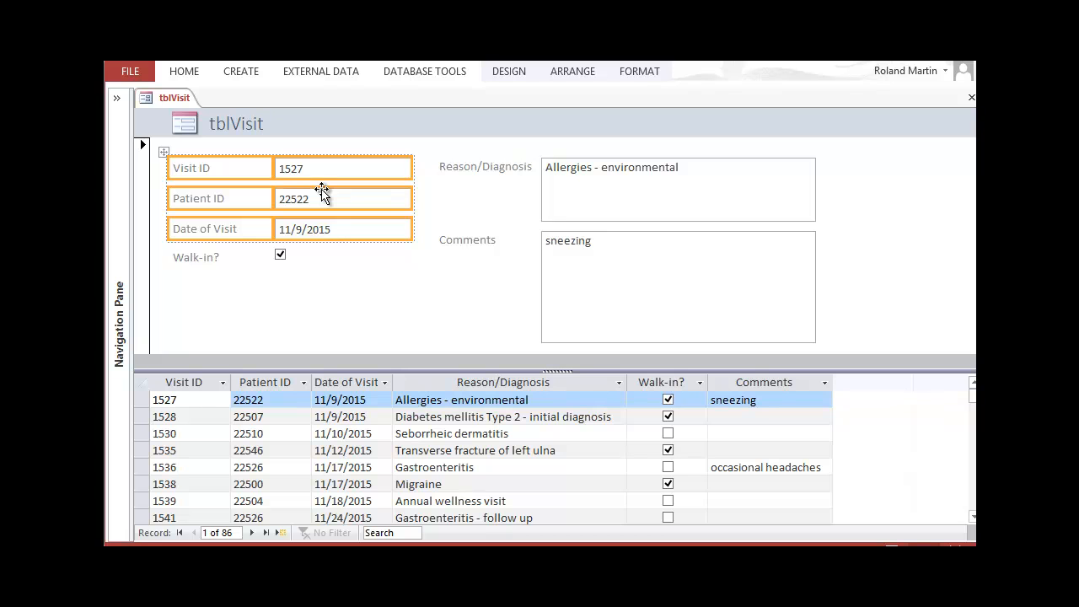
# - Try Wide and None as control margins for the selected stacked layout
pyautogui.click(582, 74)
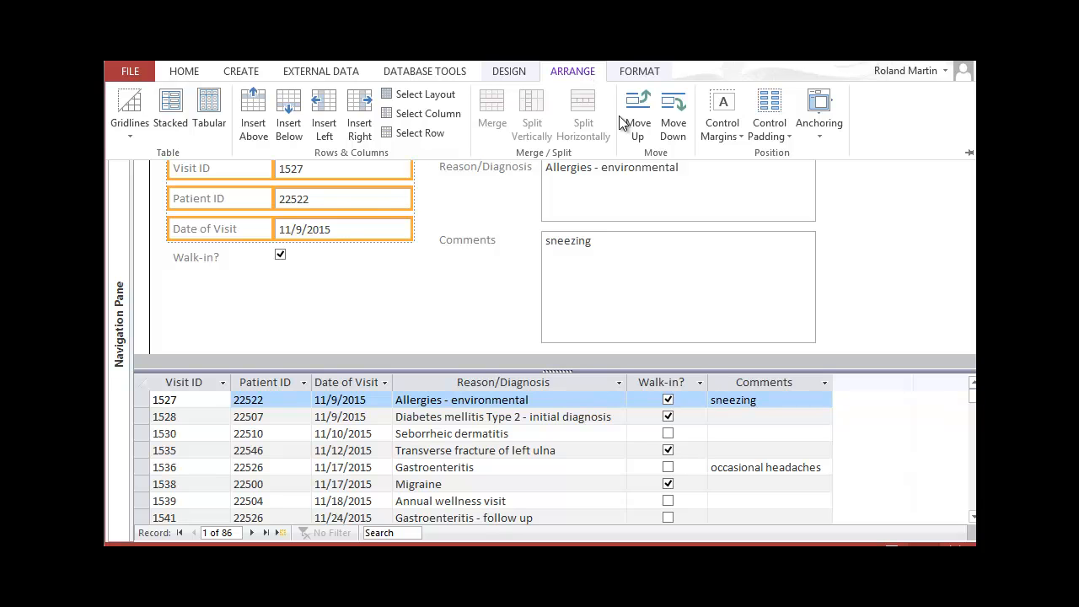
pyautogui.click(732, 130)
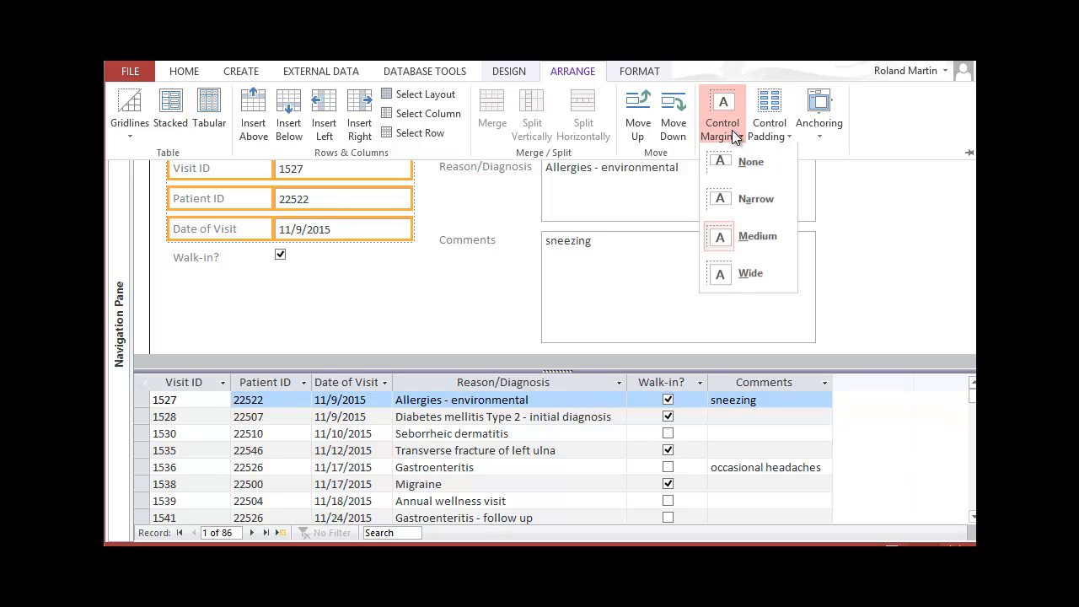
pyautogui.click(761, 274)
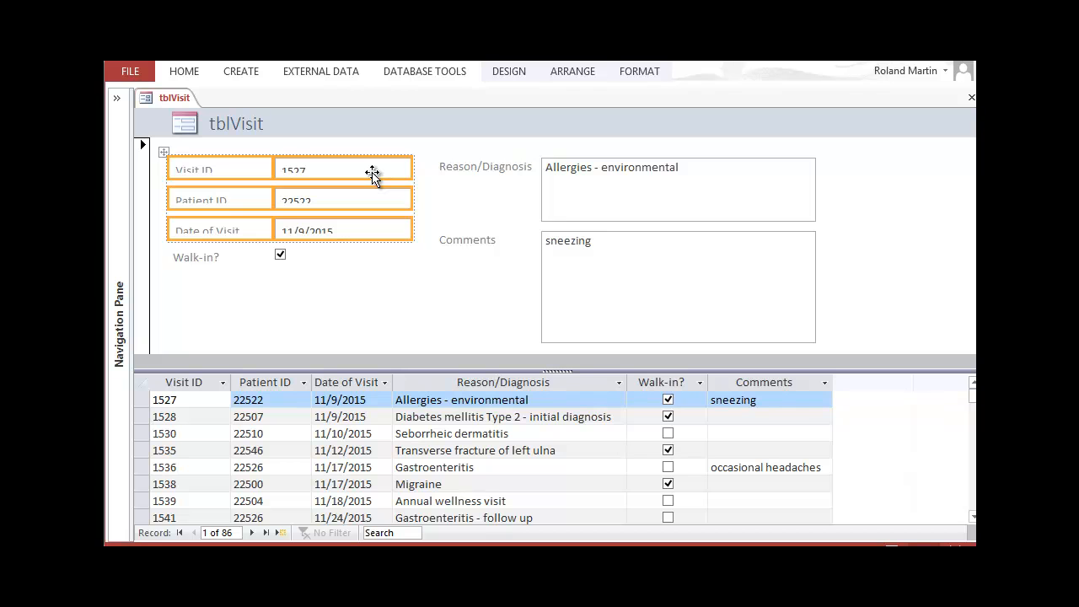
pyautogui.click(572, 71)
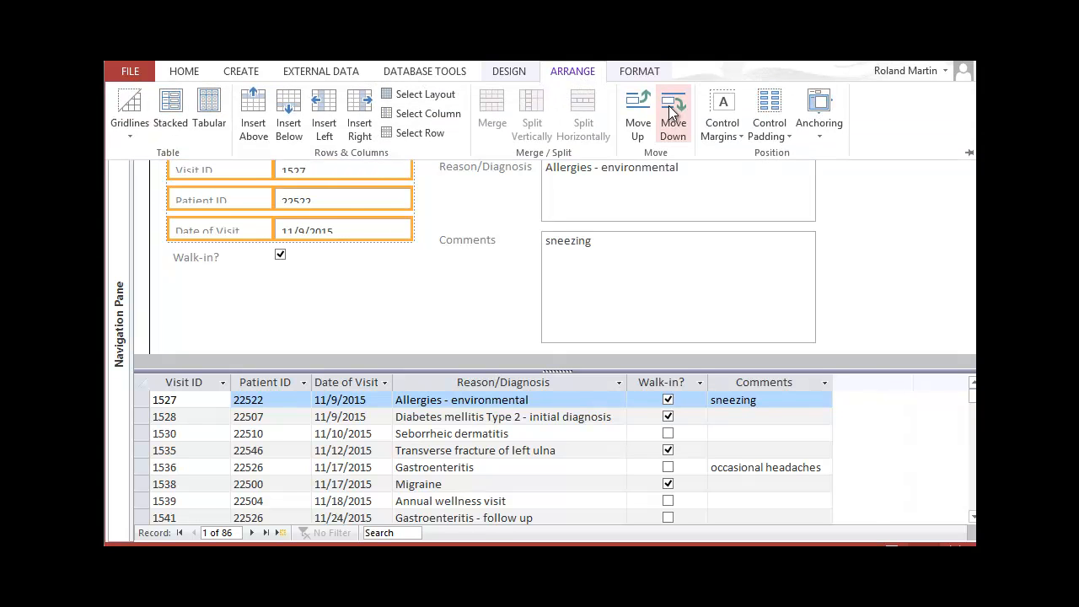
pyautogui.click(734, 132)
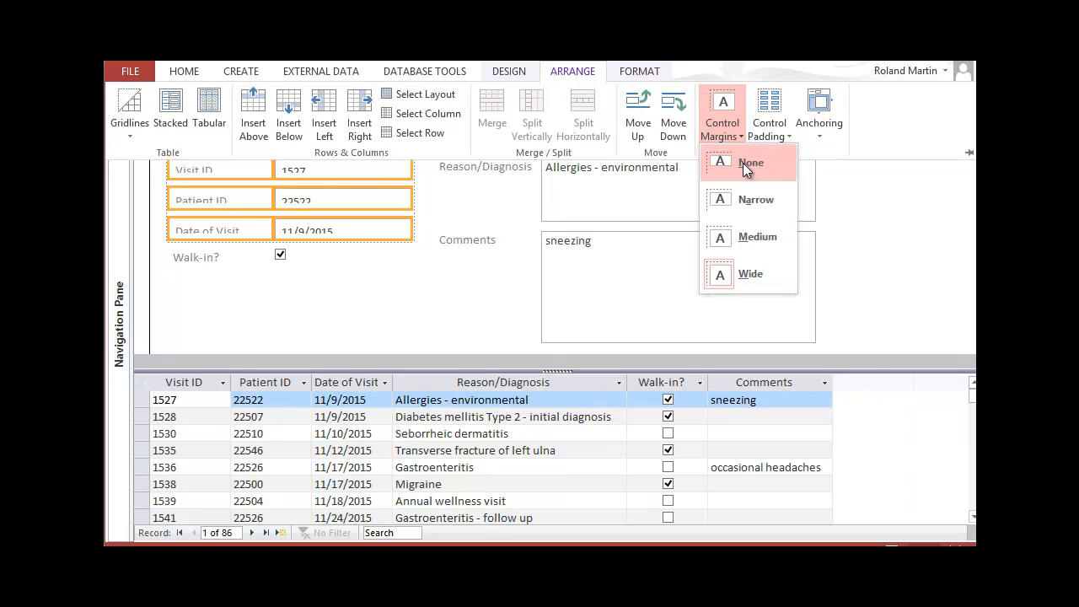
pyautogui.click(743, 163)
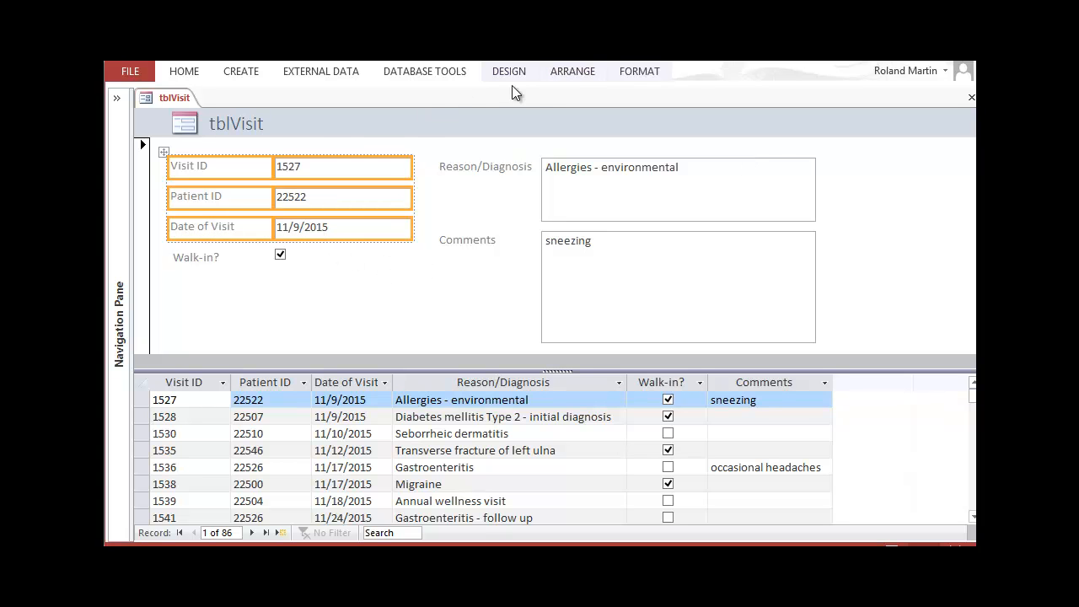
# - Return the stacked layout's control margins to Medium
pyautogui.click(560, 71)
pyautogui.click(723, 126)
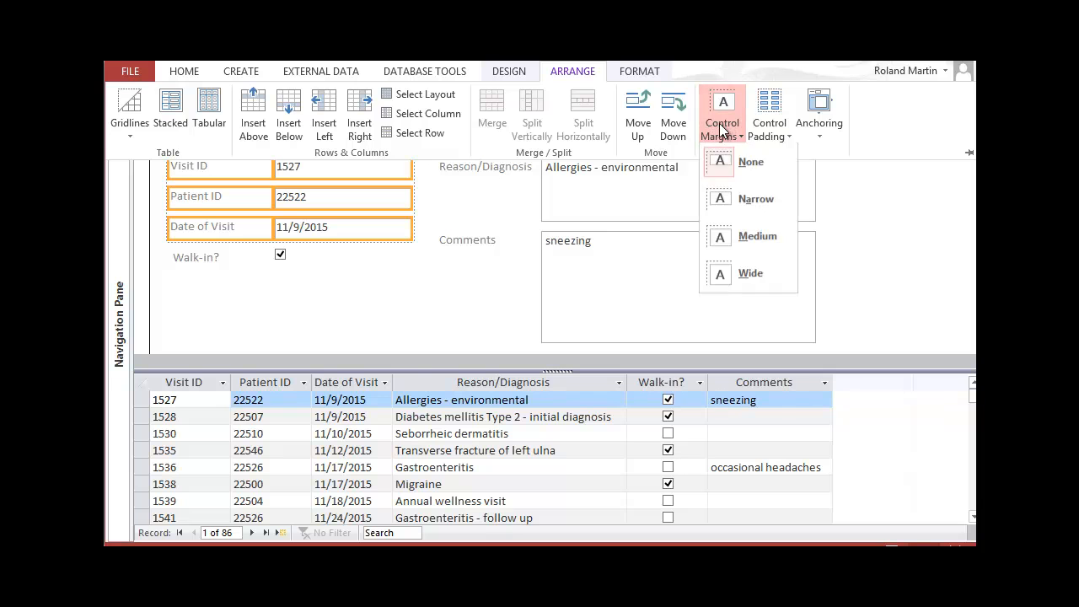
pyautogui.click(749, 236)
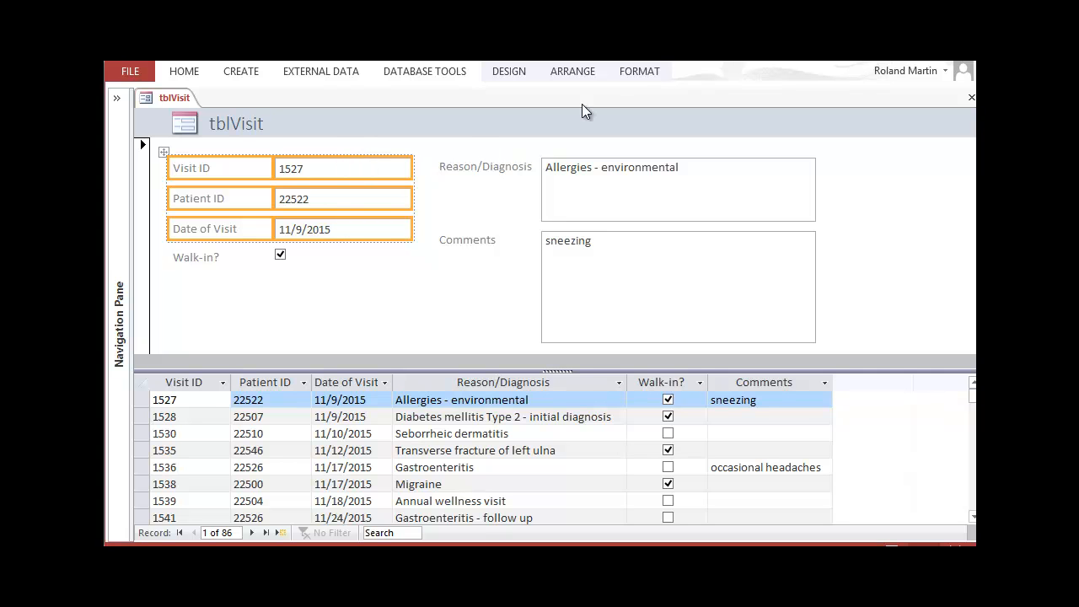
# - Set the control margins of the stacked Visit ID, Patient ID and Date of Visit layout to Narrow
pyautogui.click(646, 70)
pyautogui.click(584, 71)
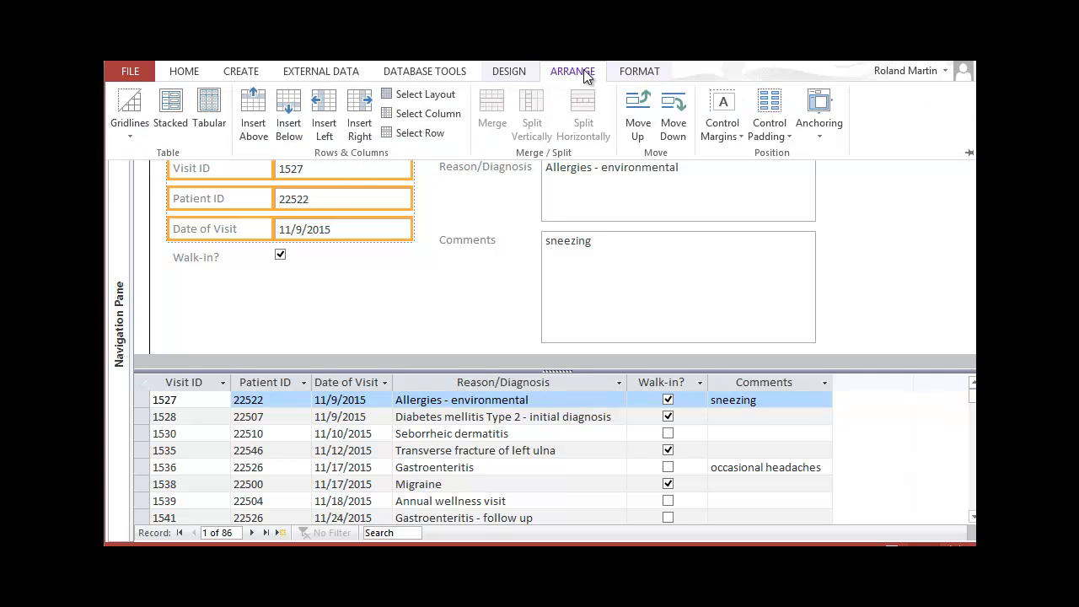
pyautogui.click(713, 129)
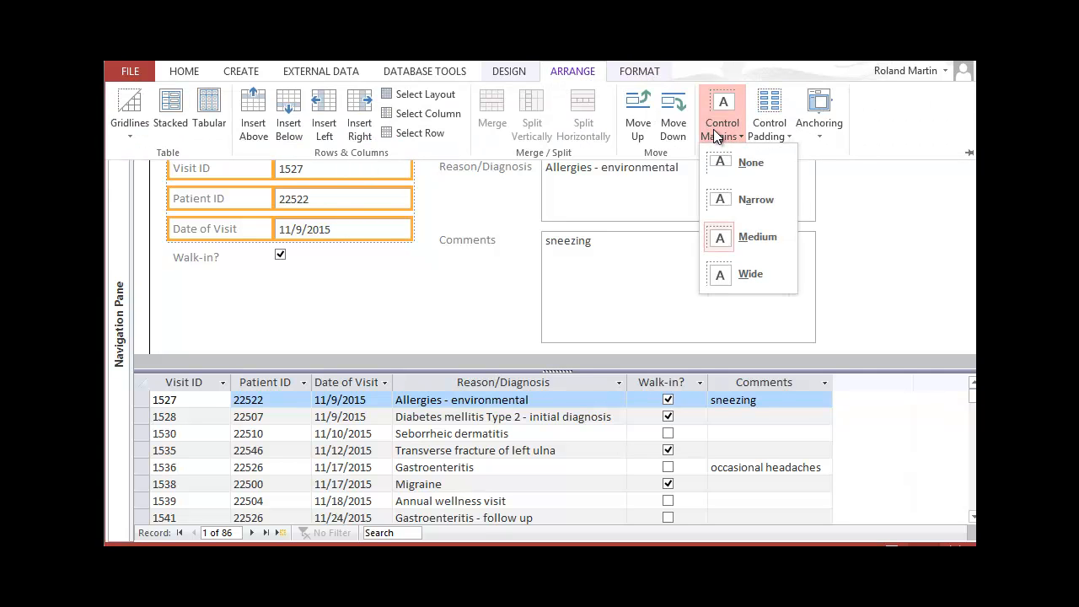
pyautogui.click(761, 200)
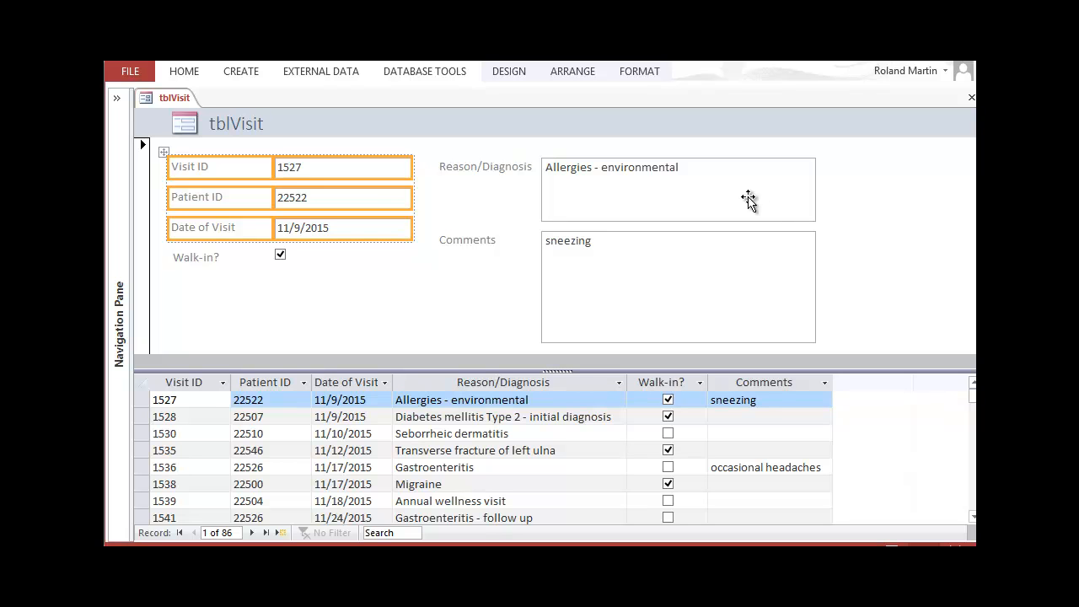
# - Switch to the Bookshelf e-book, read the instructions for anchoring controls in the form through step 10, and return to Access
pyautogui.hotkey('alt', 'Tab')
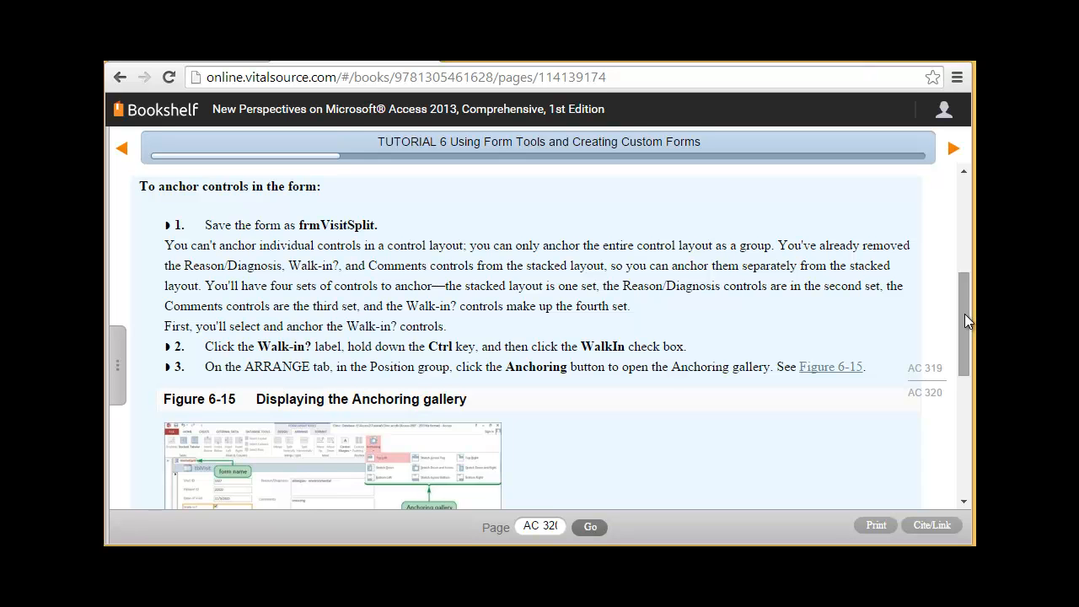
pyautogui.moveTo(965, 314); pyautogui.dragTo(966, 432)
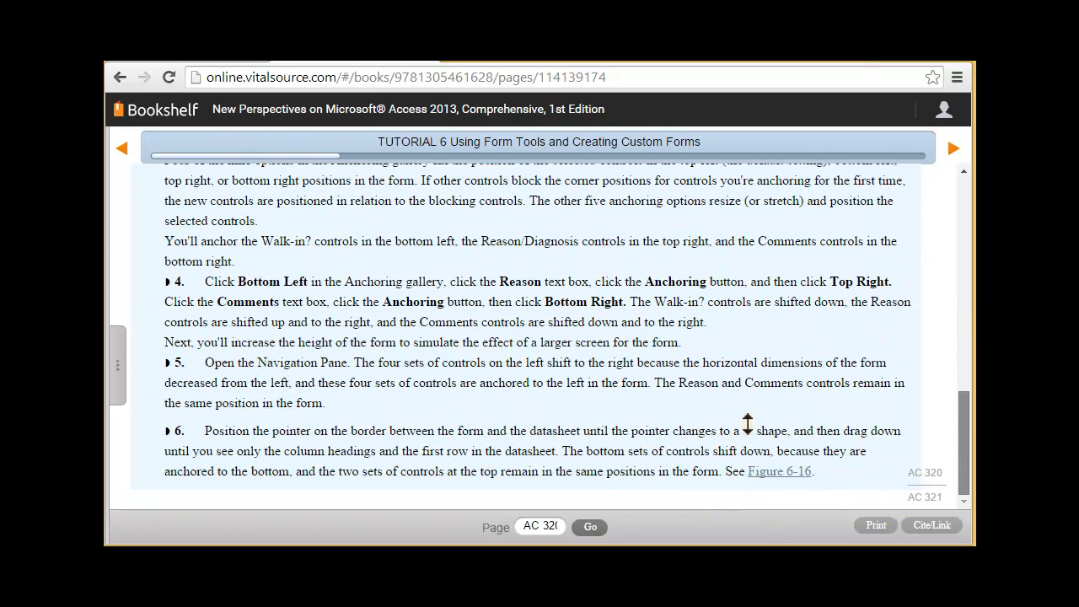
pyautogui.click(955, 150)
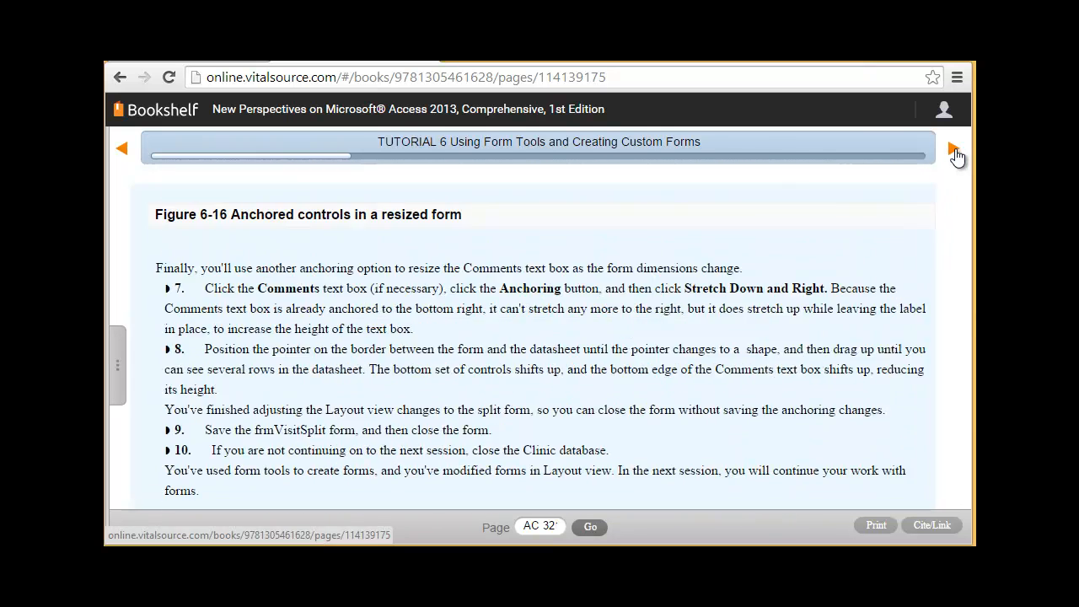
pyautogui.scroll(-2, 943, 245)
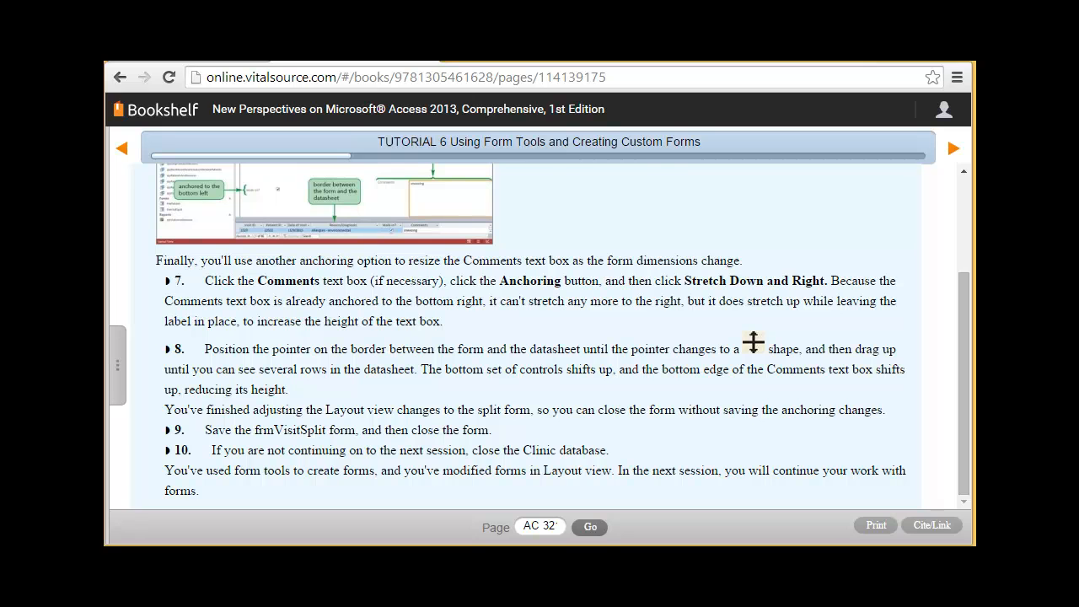
pyautogui.hotkey('alt', 'Tab')
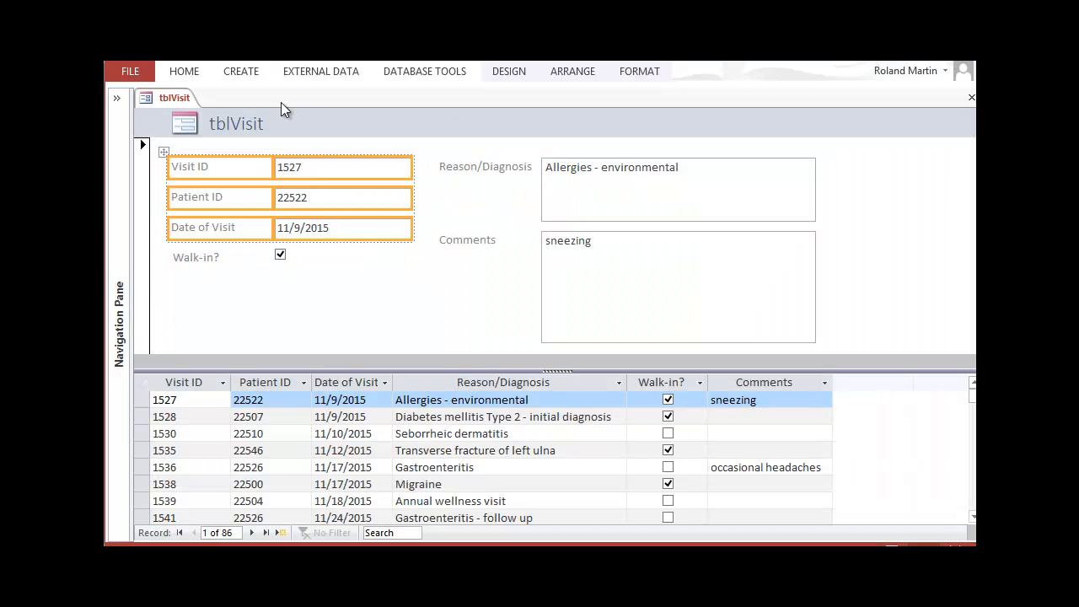
# - Save the split form under the name frmVisitSplit
pyautogui.rightClick(173, 102)
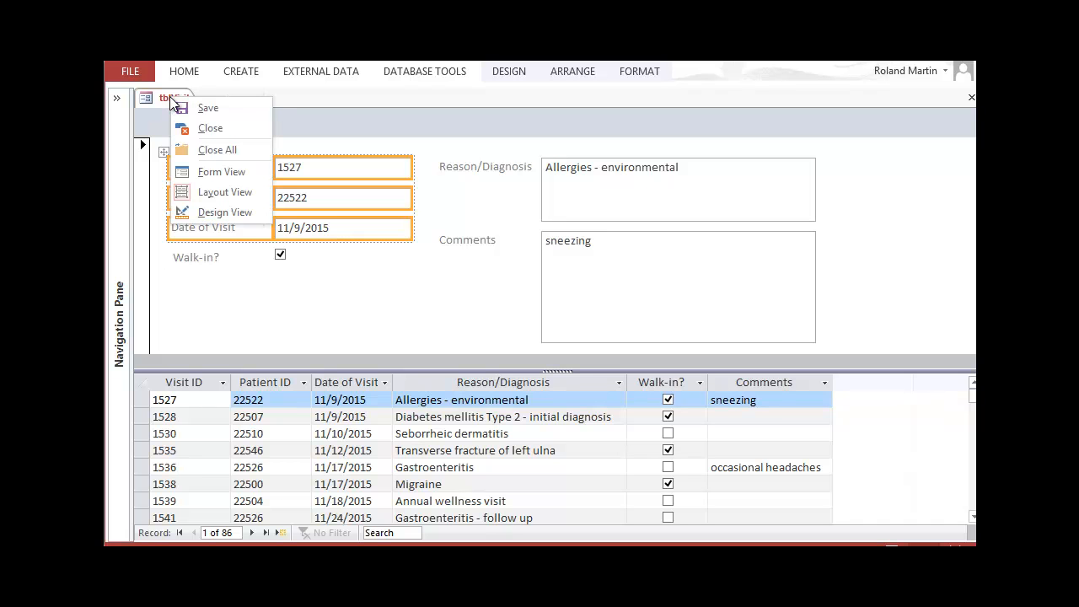
pyautogui.click(215, 109)
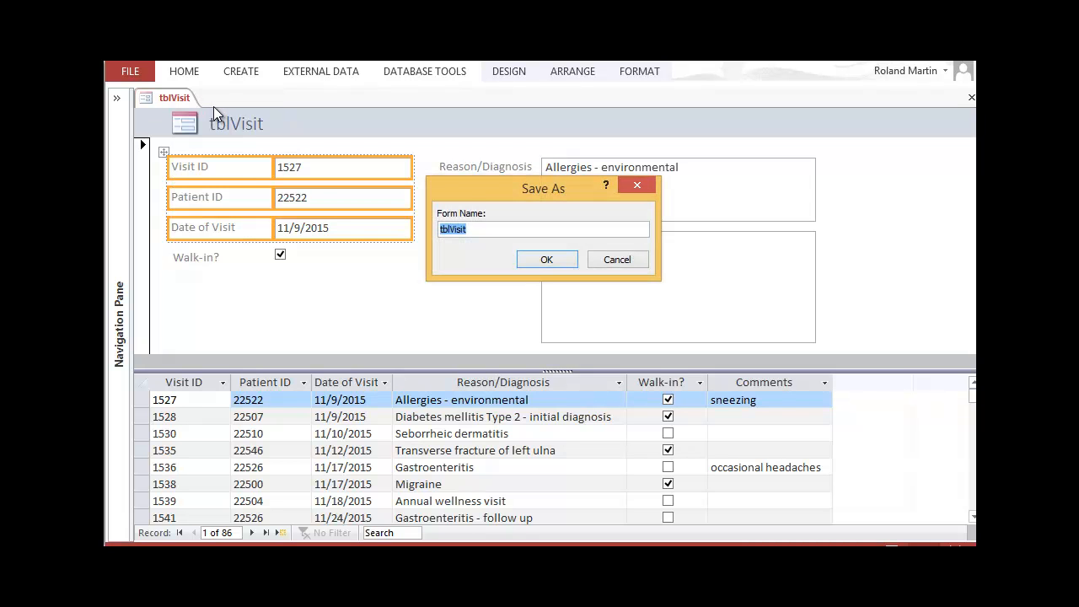
pyautogui.write('frmVisitSplit')
pyautogui.click(548, 259)
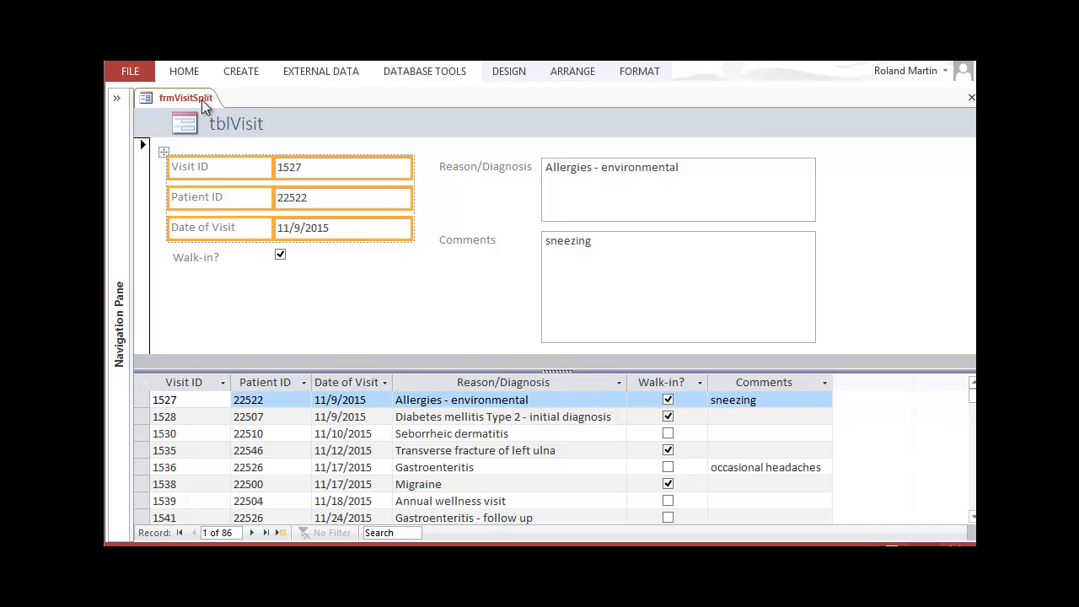
# - Select the Walk-in? label together with its check box and anchor both to the Bottom Left of the form
pyautogui.click(199, 262)
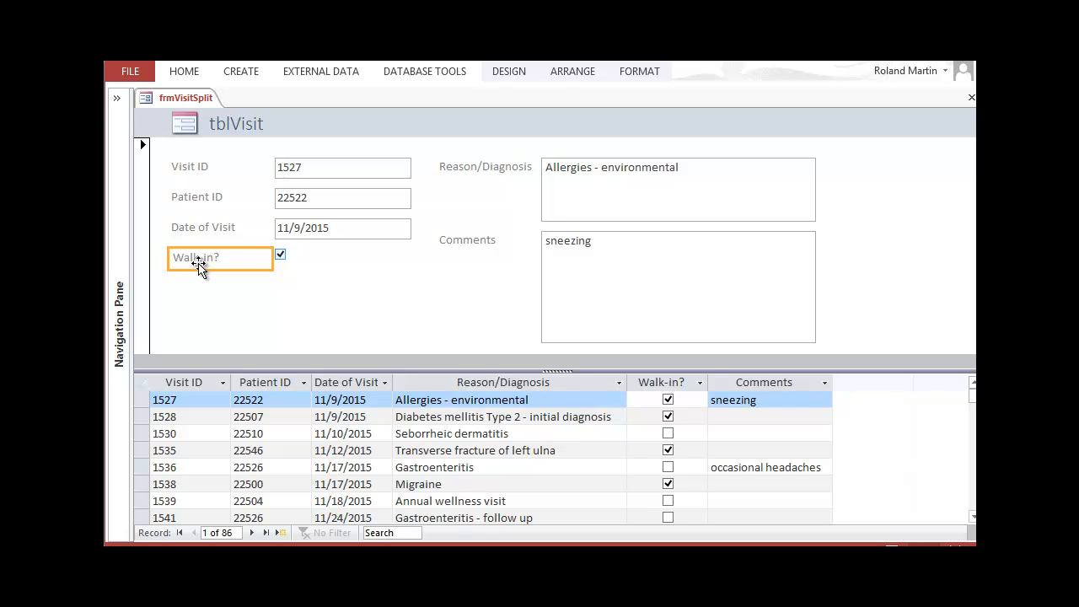
pyautogui.click(279, 255)
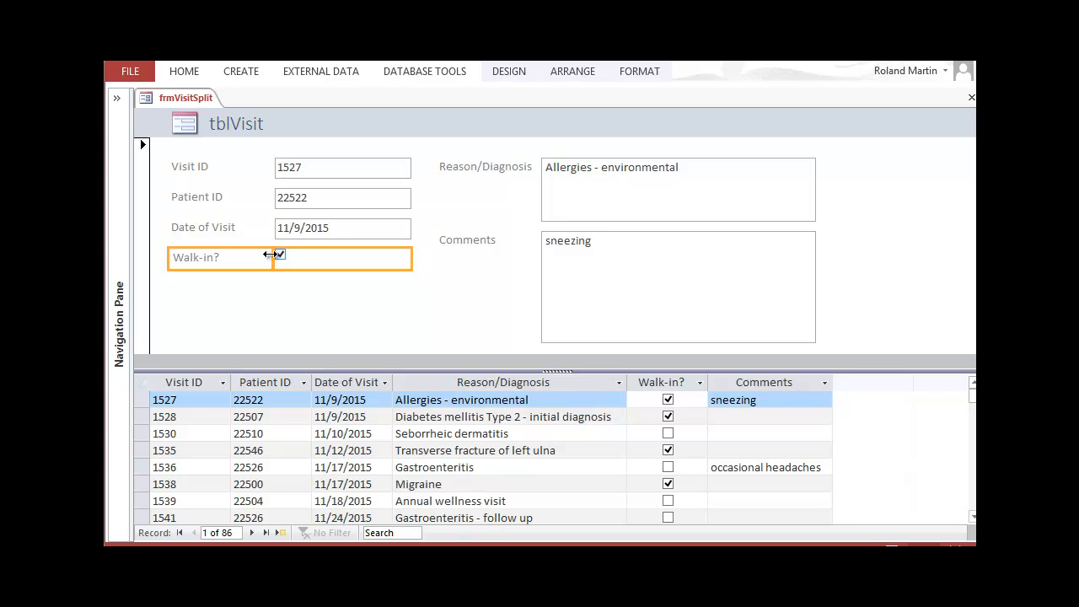
pyautogui.click(574, 73)
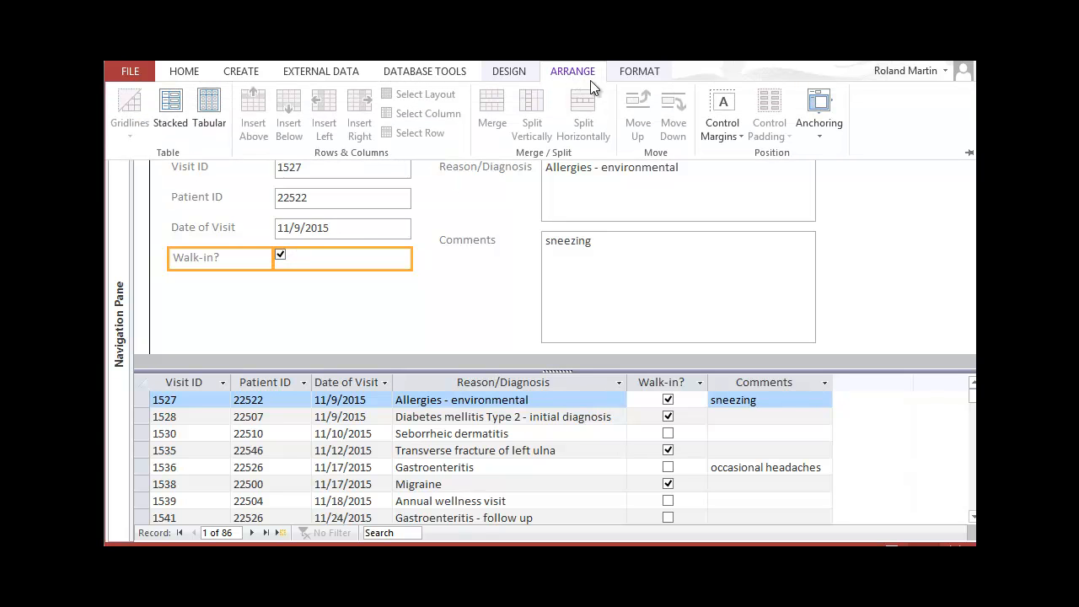
pyautogui.click(824, 128)
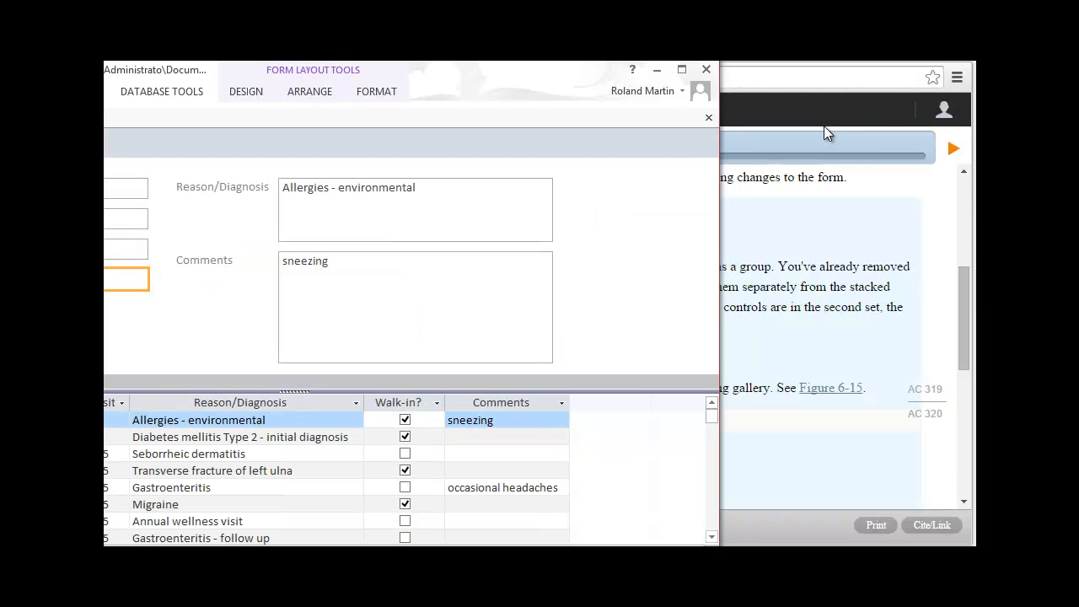
pyautogui.click(300, 89)
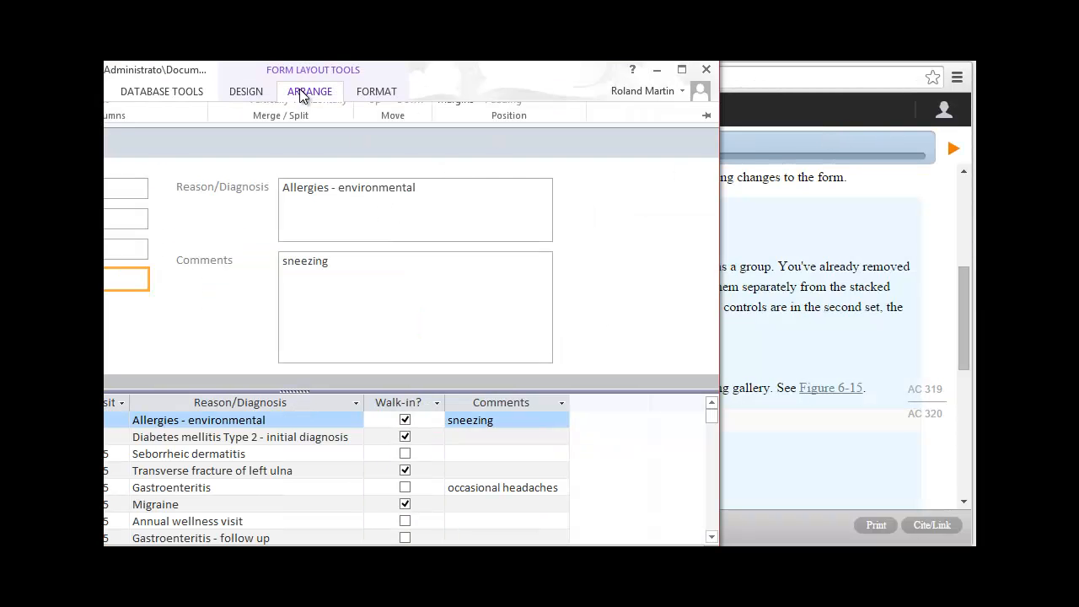
pyautogui.click(561, 161)
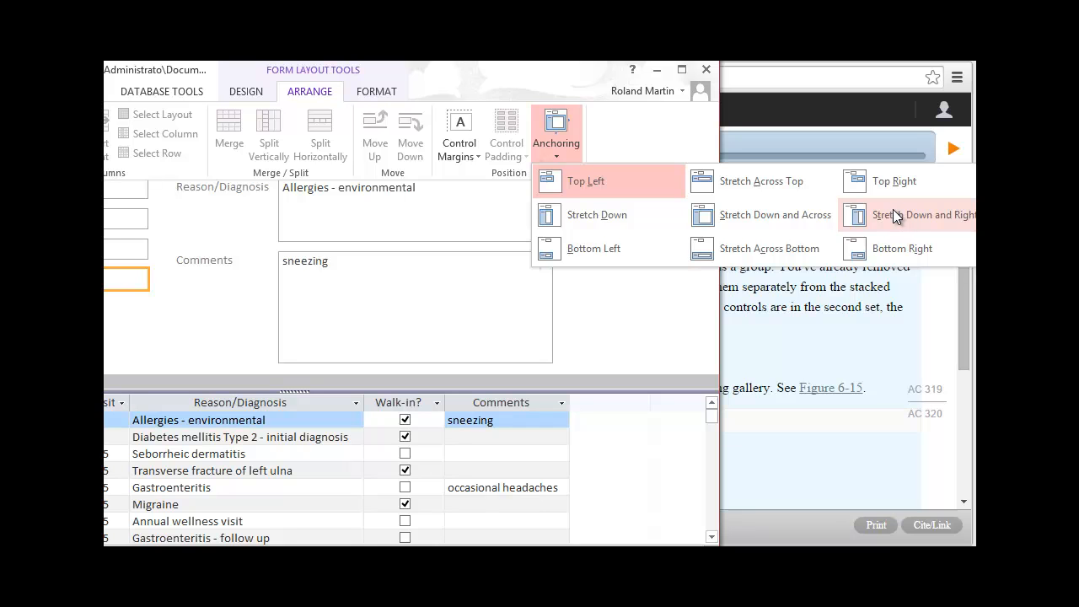
pyautogui.click(616, 248)
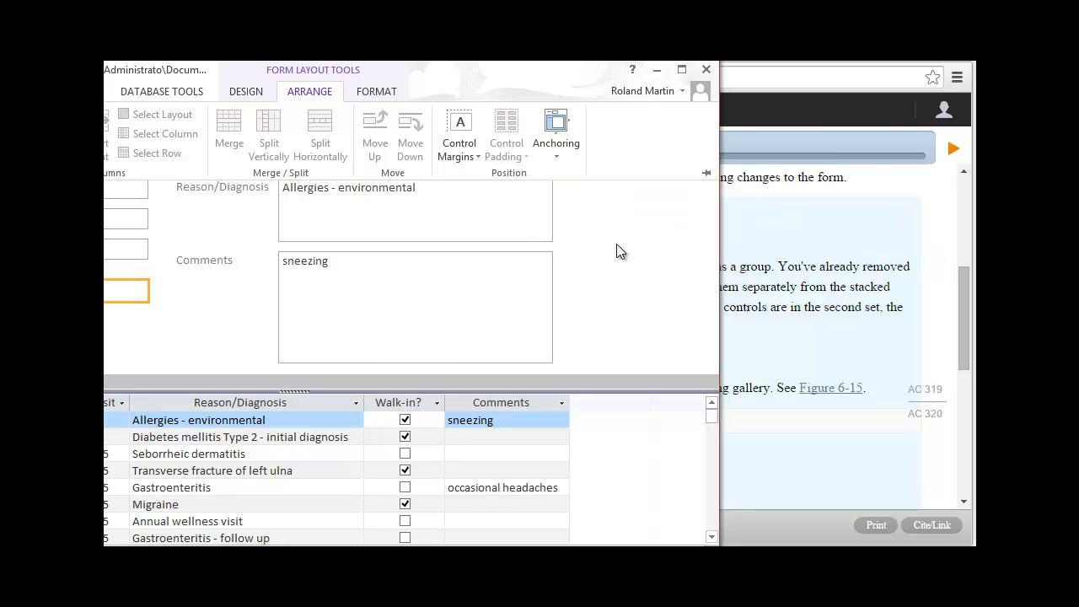
pyautogui.moveTo(521, 79); pyautogui.dragTo(776, 80)
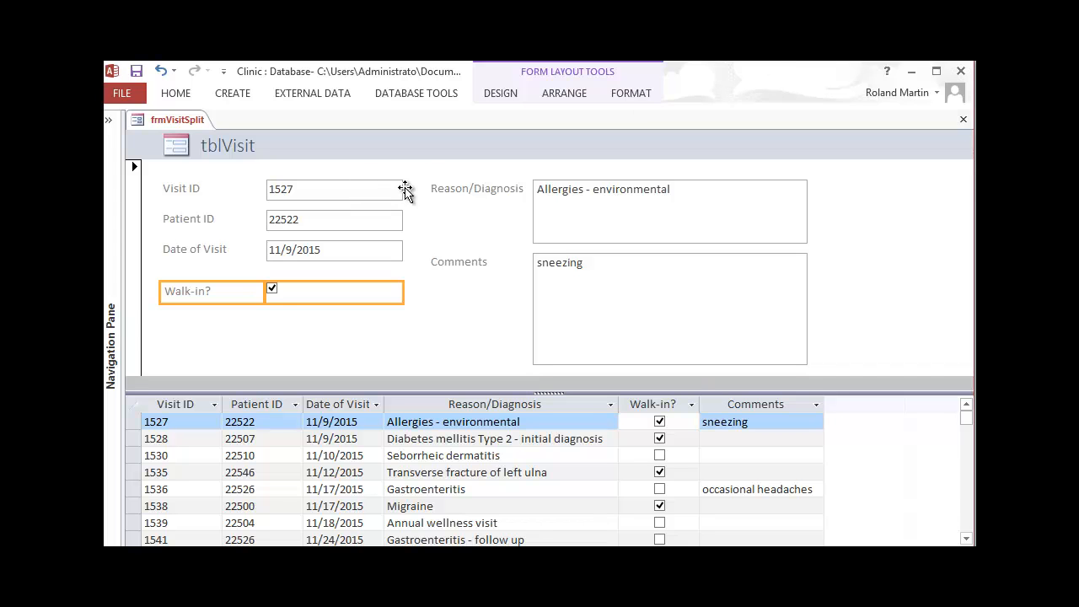
# - Try anchoring the Reason/Diagnosis label on its own to the Top Right of the form, and undo that anchoring
pyautogui.click(446, 185)
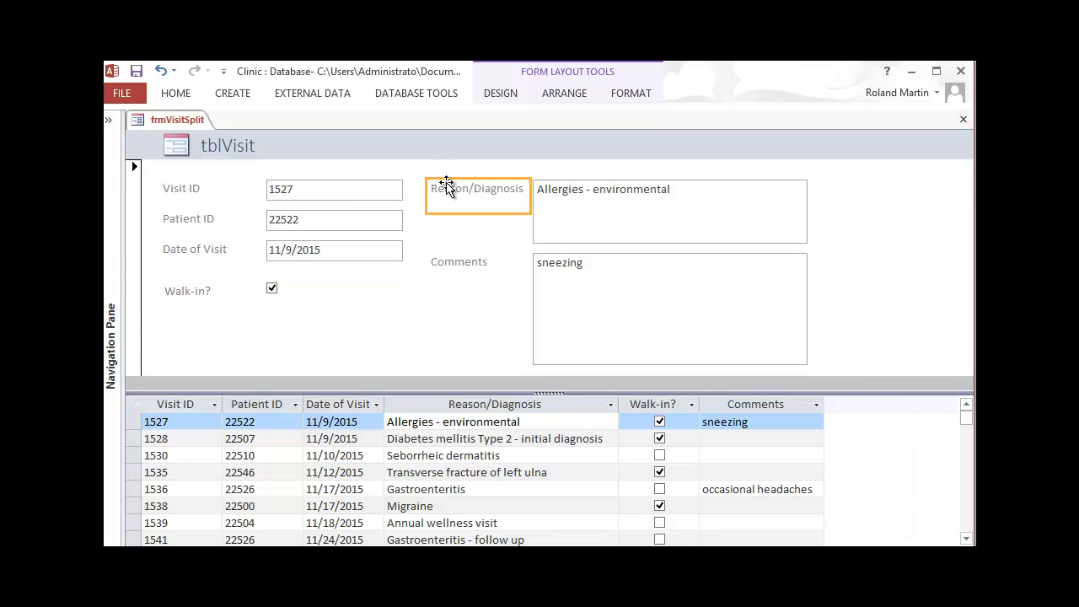
pyautogui.click(564, 93)
pyautogui.click(809, 155)
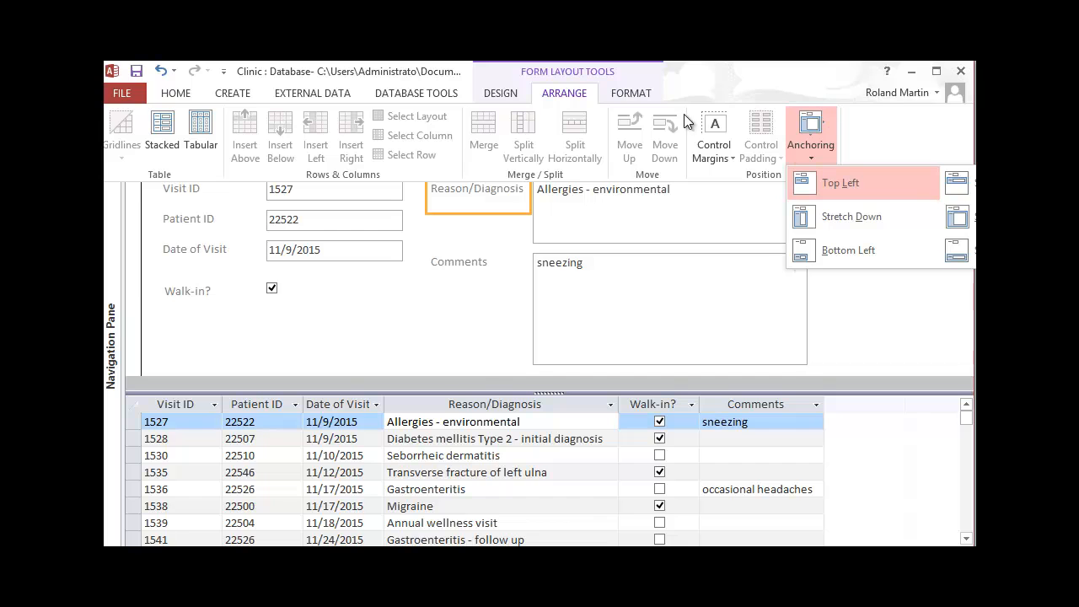
pyautogui.moveTo(747, 74); pyautogui.dragTo(467, 79)
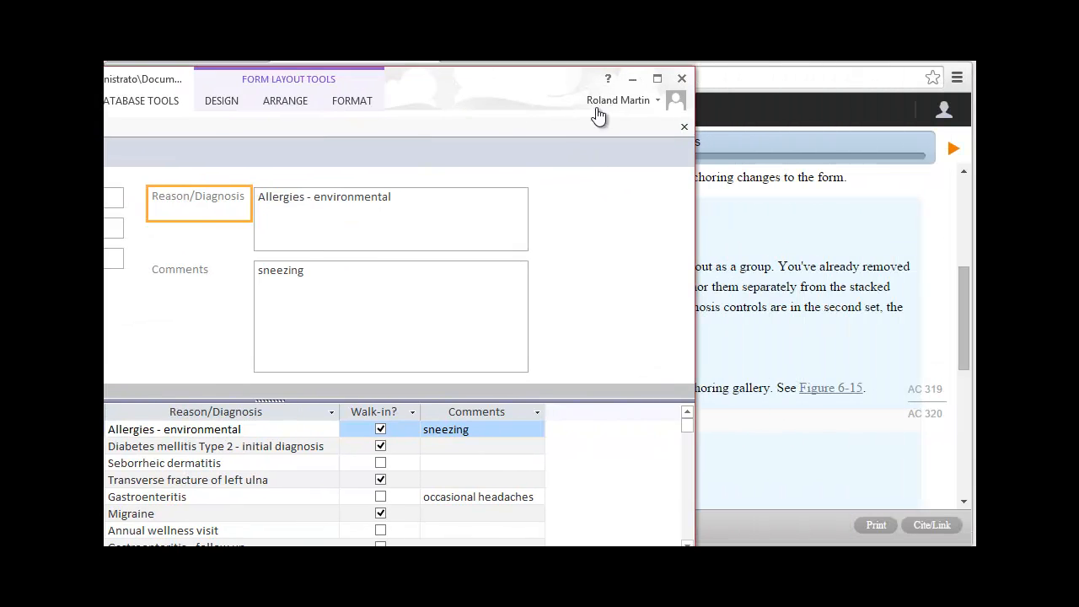
pyautogui.click(287, 101)
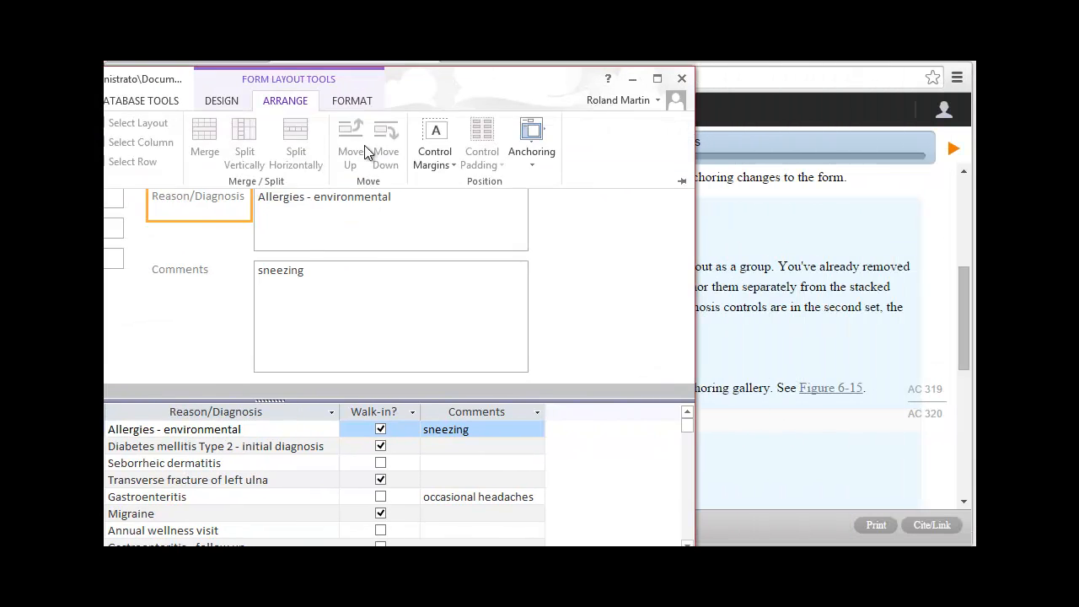
pyautogui.click(527, 162)
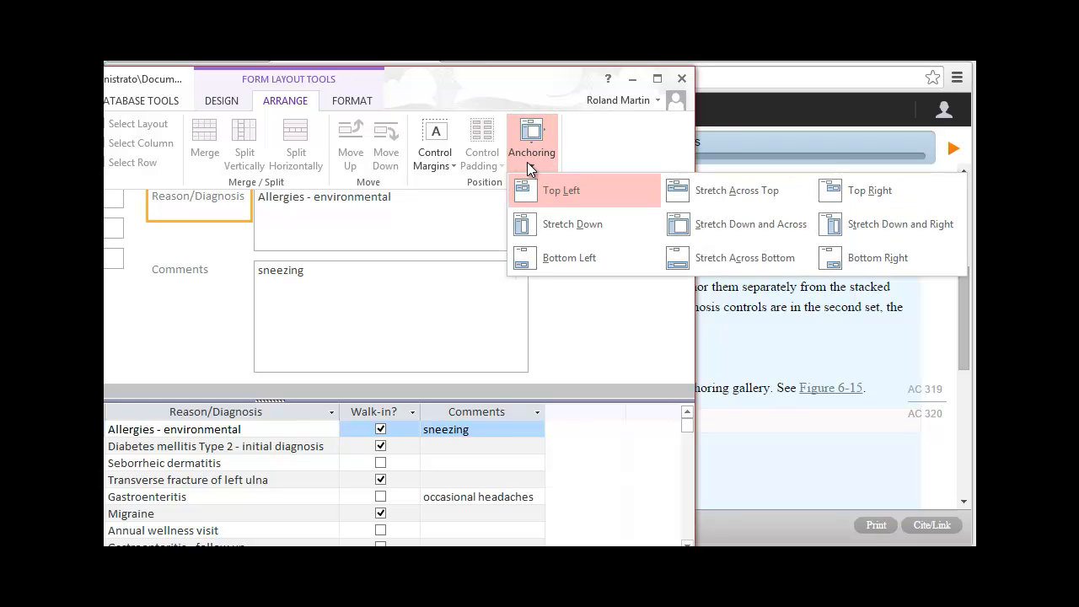
pyautogui.click(839, 191)
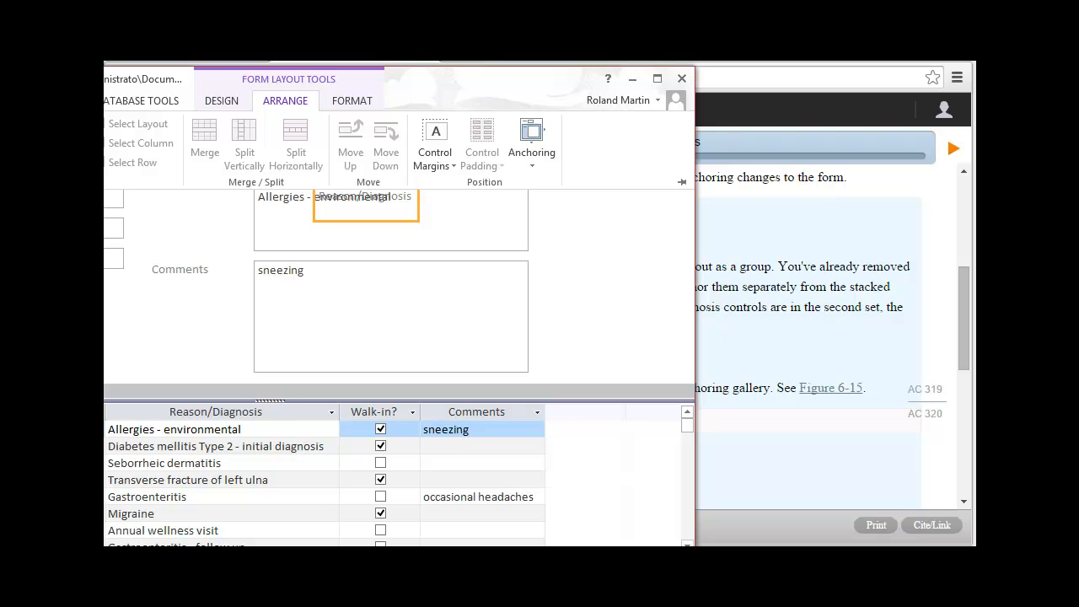
pyautogui.click(484, 75)
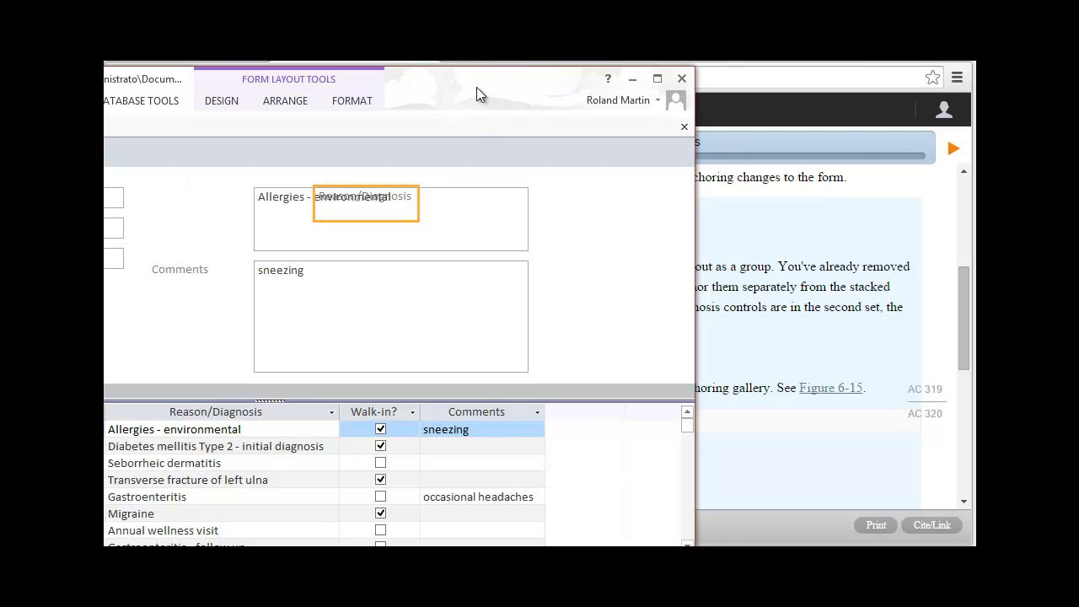
pyautogui.doubleClick(476, 87)
pyautogui.moveTo(705, 76); pyautogui.dragTo(813, 76)
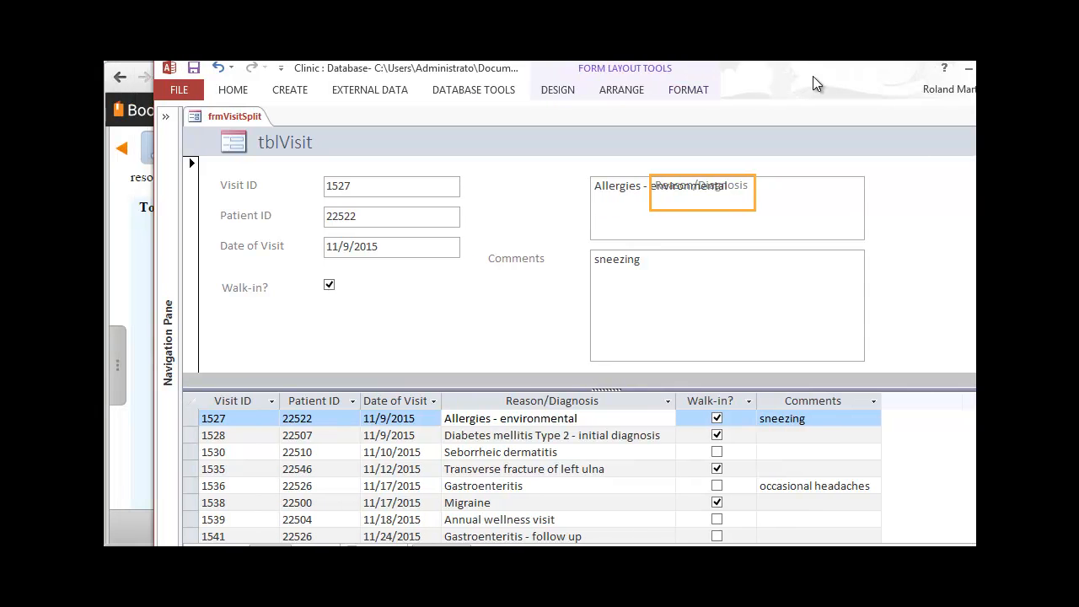
pyautogui.click(219, 66)
# - Select the Reason/Diagnosis text box and anchor it together with its label to the Top Right of the form
pyautogui.click(652, 196)
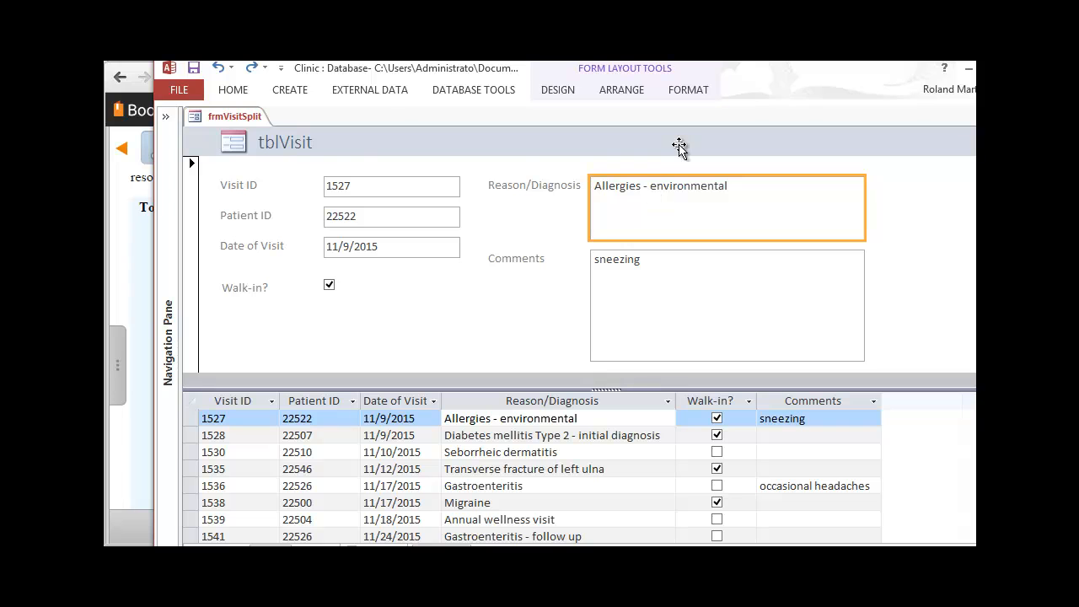
pyautogui.click(644, 88)
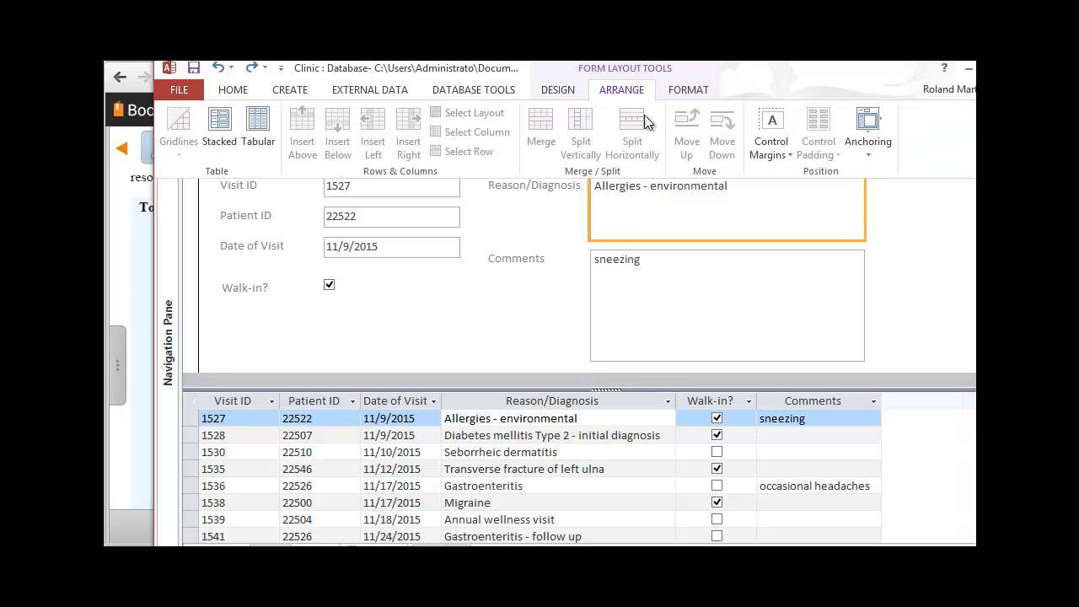
pyautogui.click(855, 142)
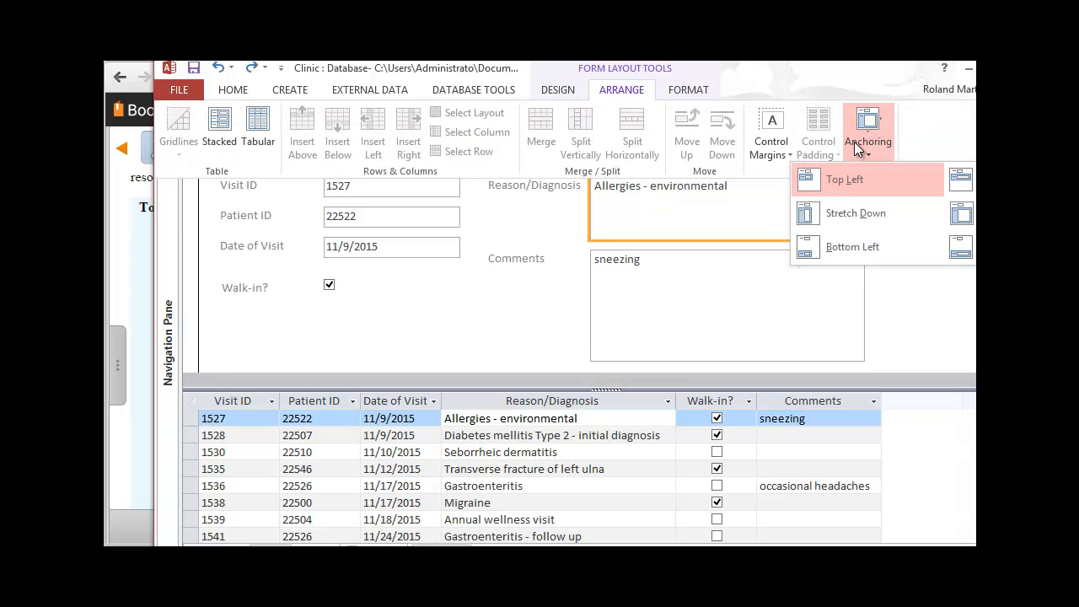
pyautogui.click(961, 178)
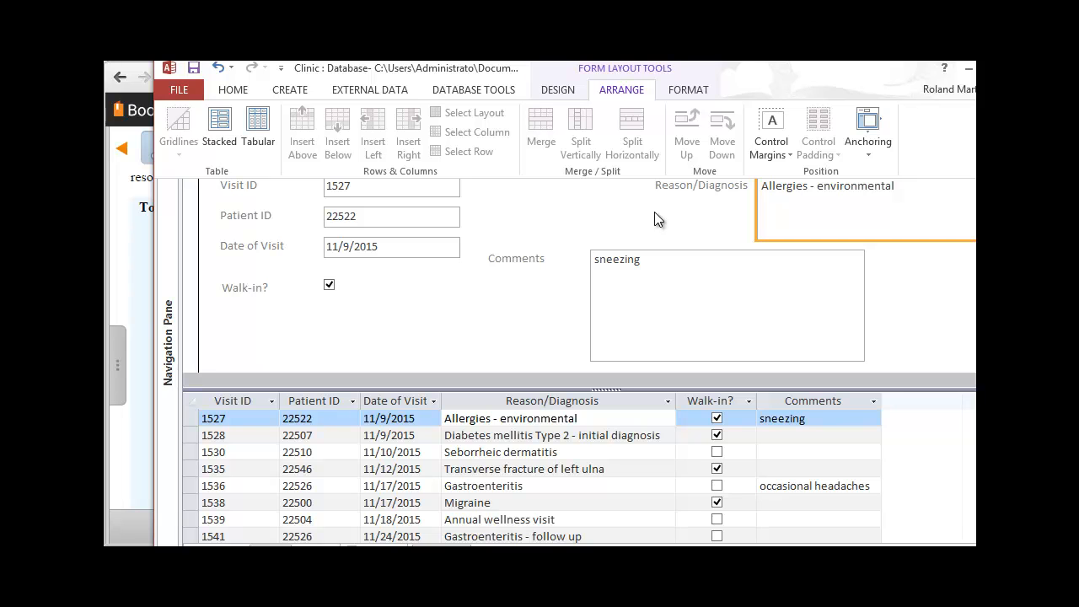
# - Select the Comments text box and anchor it with its label to the Bottom Right of the form
pyautogui.click(654, 257)
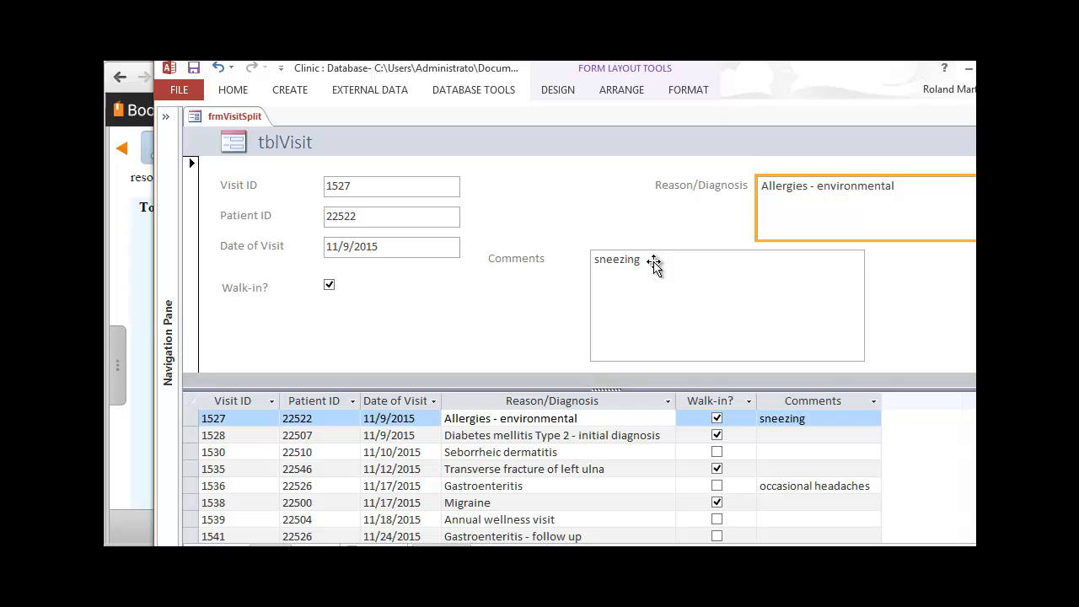
pyautogui.click(654, 261)
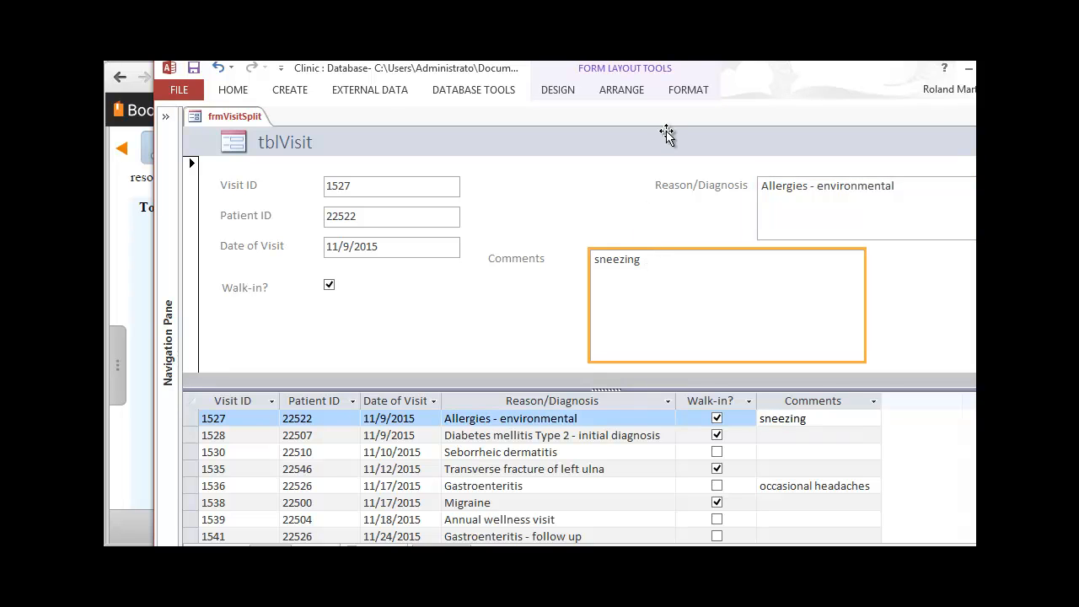
pyautogui.moveTo(745, 72); pyautogui.dragTo(575, 95)
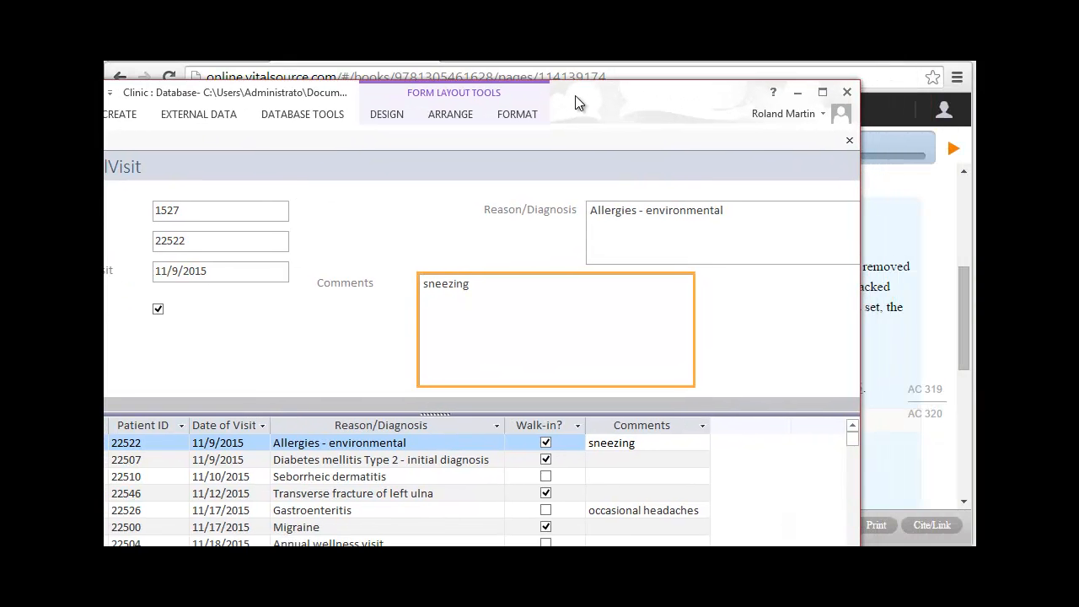
pyautogui.click(512, 114)
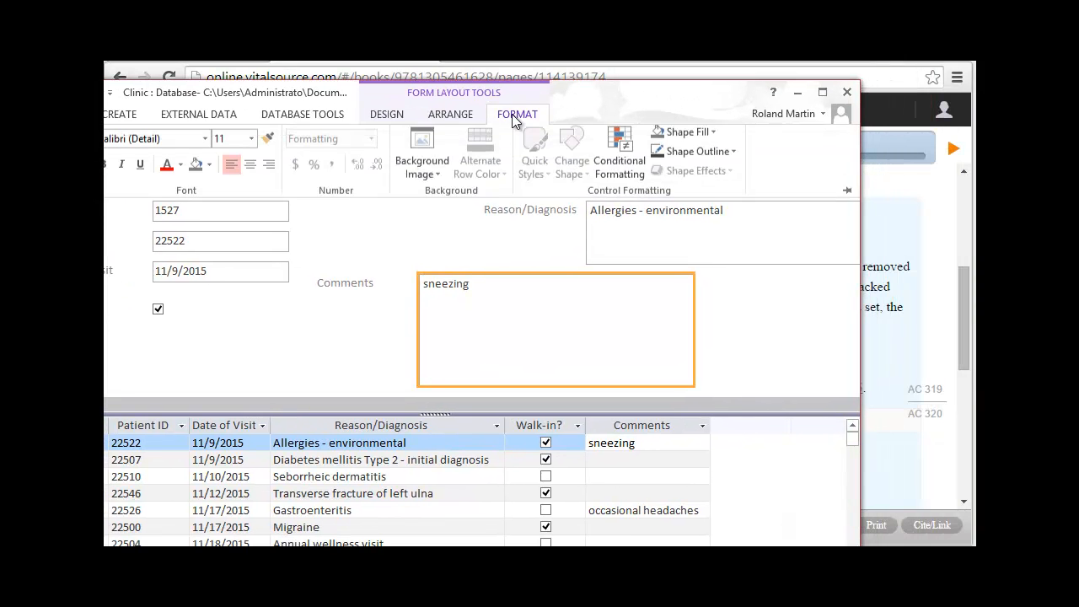
pyautogui.click(456, 116)
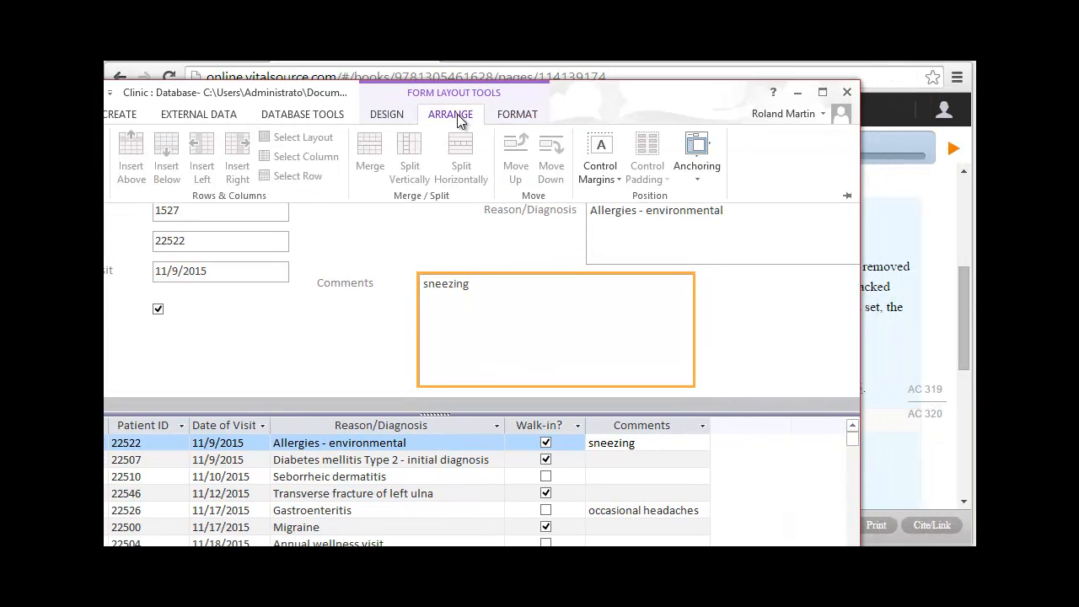
pyautogui.click(695, 169)
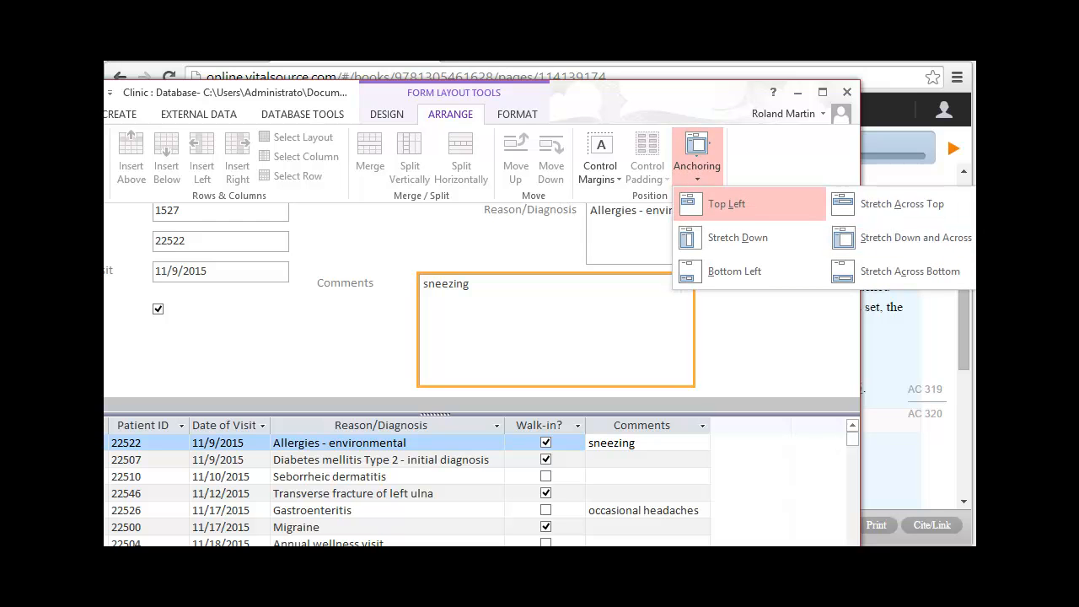
pyautogui.moveTo(715, 104); pyautogui.dragTo(551, 99)
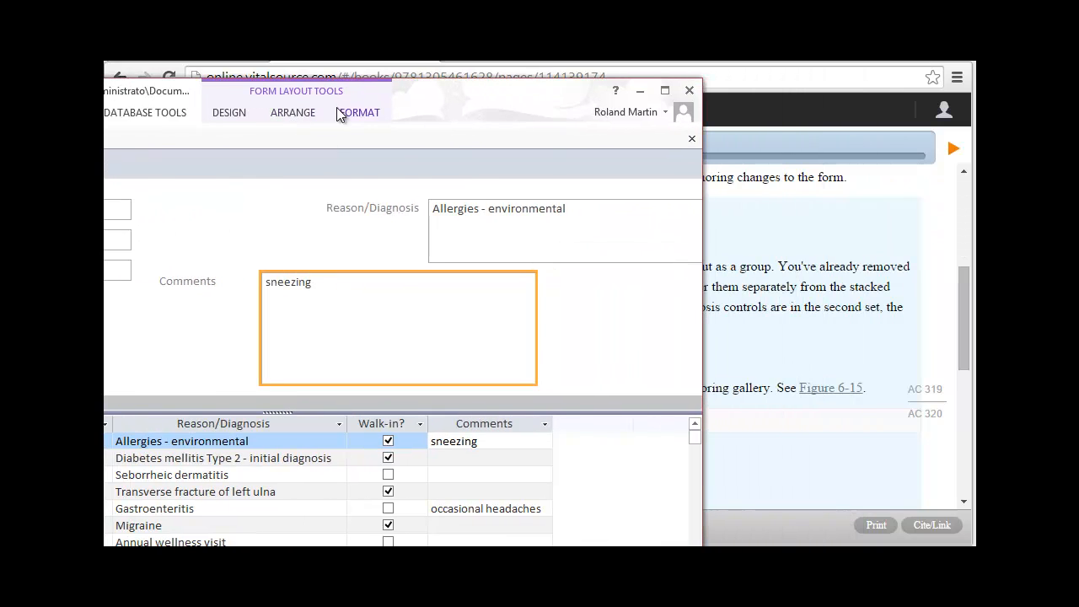
pyautogui.click(293, 112)
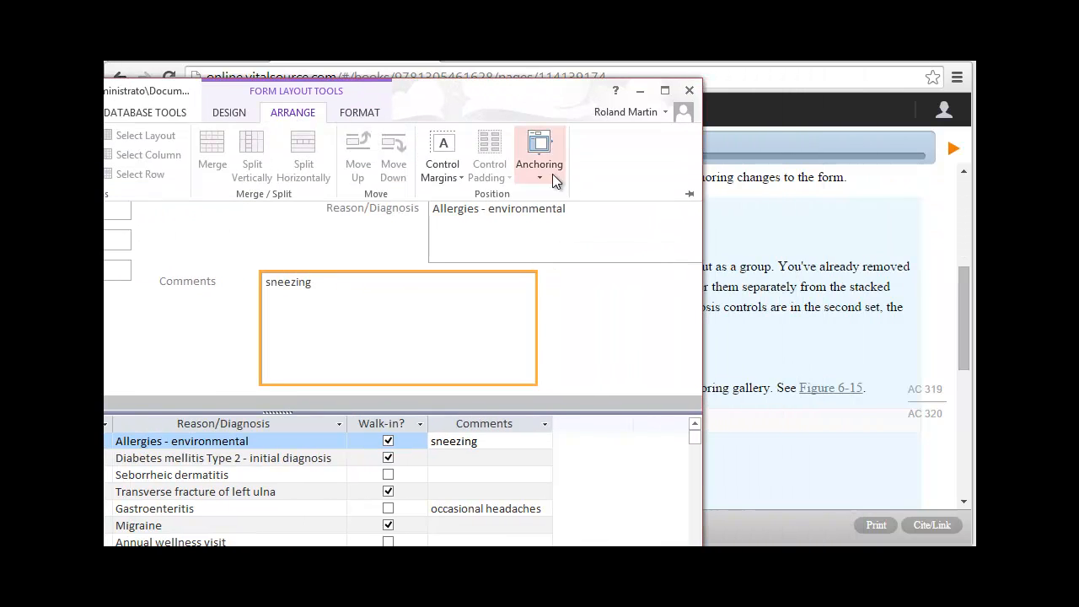
pyautogui.click(554, 176)
pyautogui.click(865, 268)
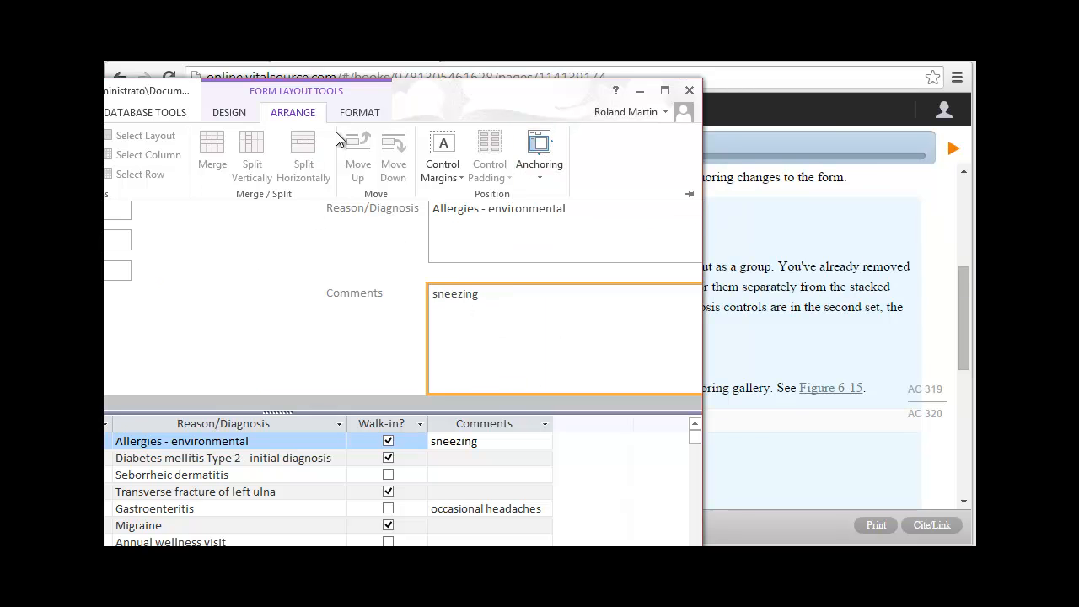
pyautogui.doubleClick(438, 100)
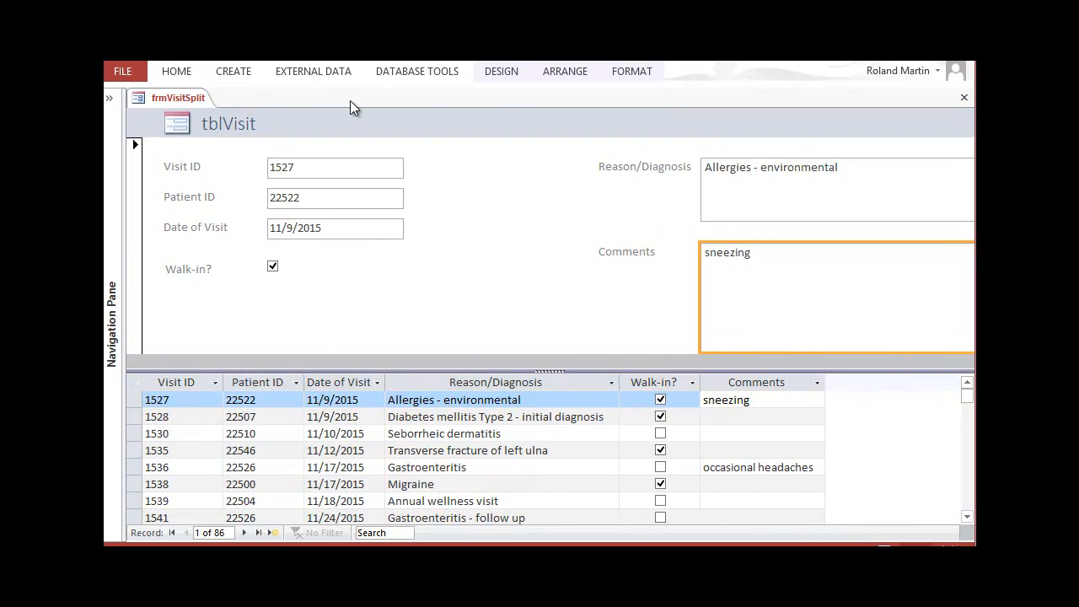
# - Expand the Navigation Pane and lower the divider above the datasheet to enlarge the form section of the split form
pyautogui.hotkey('ctrl', 'z')
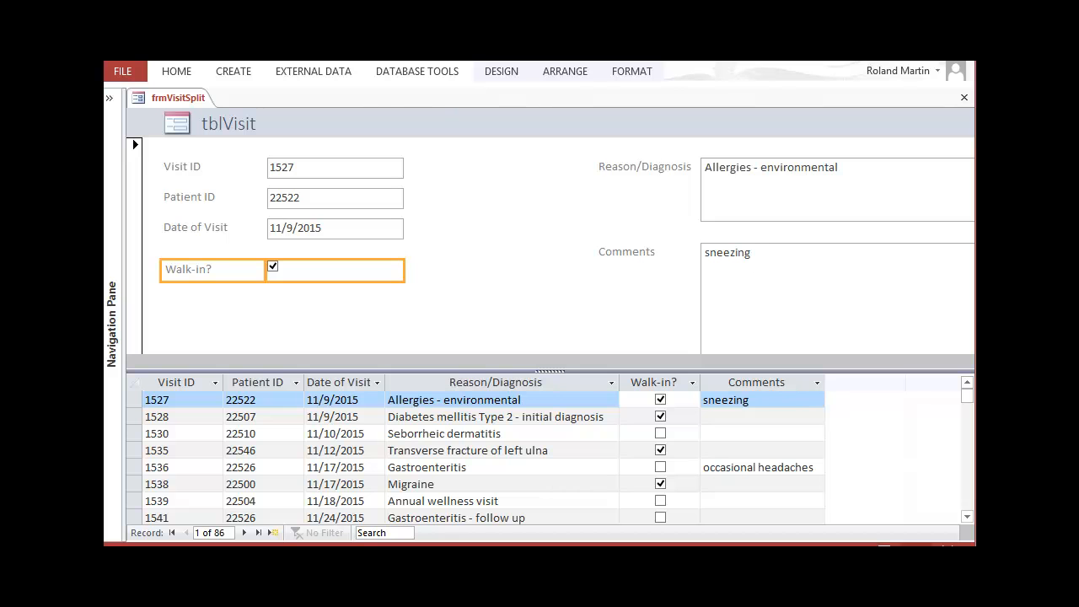
pyautogui.click(110, 99)
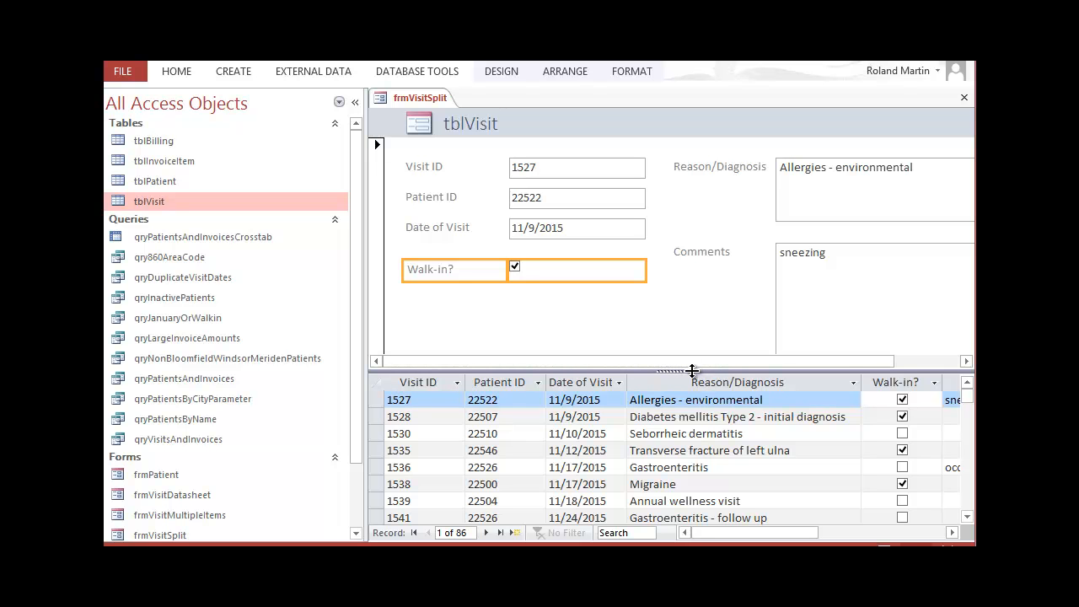
pyautogui.moveTo(692, 371)
pyautogui.mouseDown()
pyautogui.moveTo(708, 493)
pyautogui.moveTo(711, 483)
pyautogui.mouseUp()
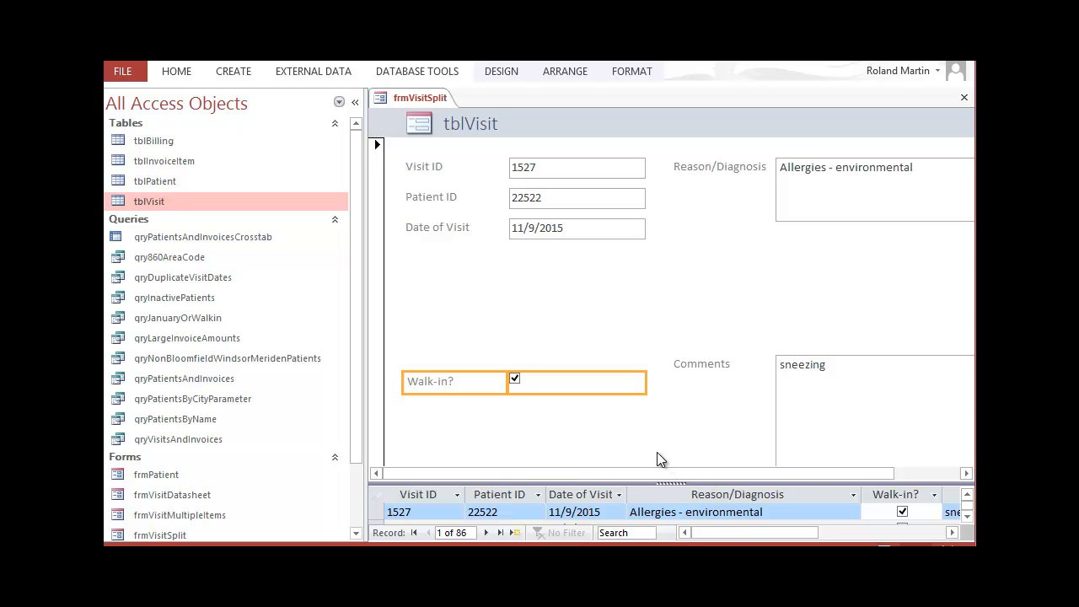
# - Change the anchoring of the Comments text box to Stretch Down and Right
pyautogui.click(817, 364)
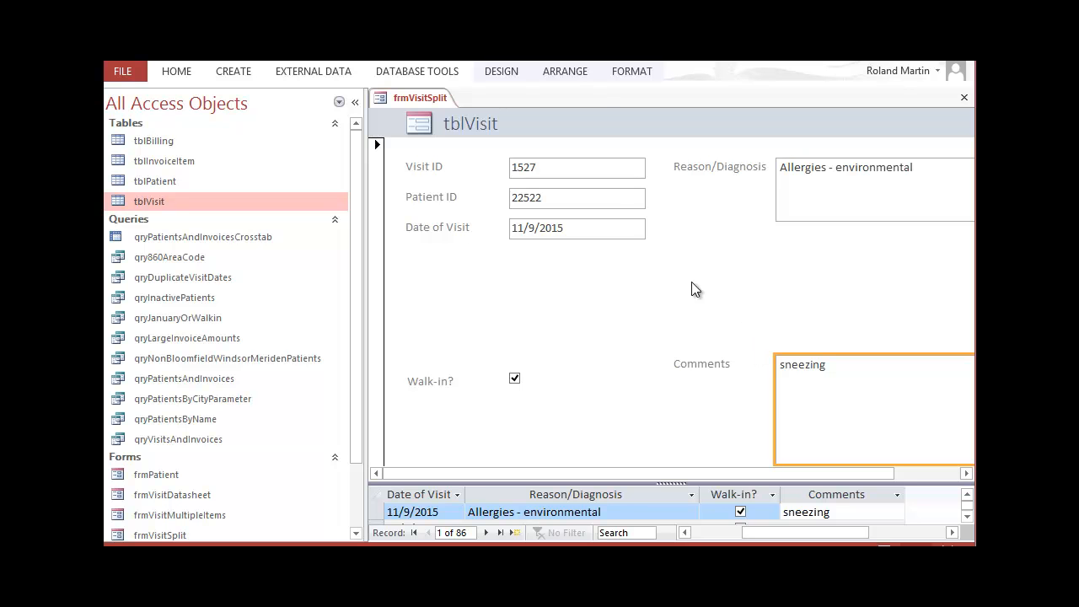
pyautogui.click(560, 74)
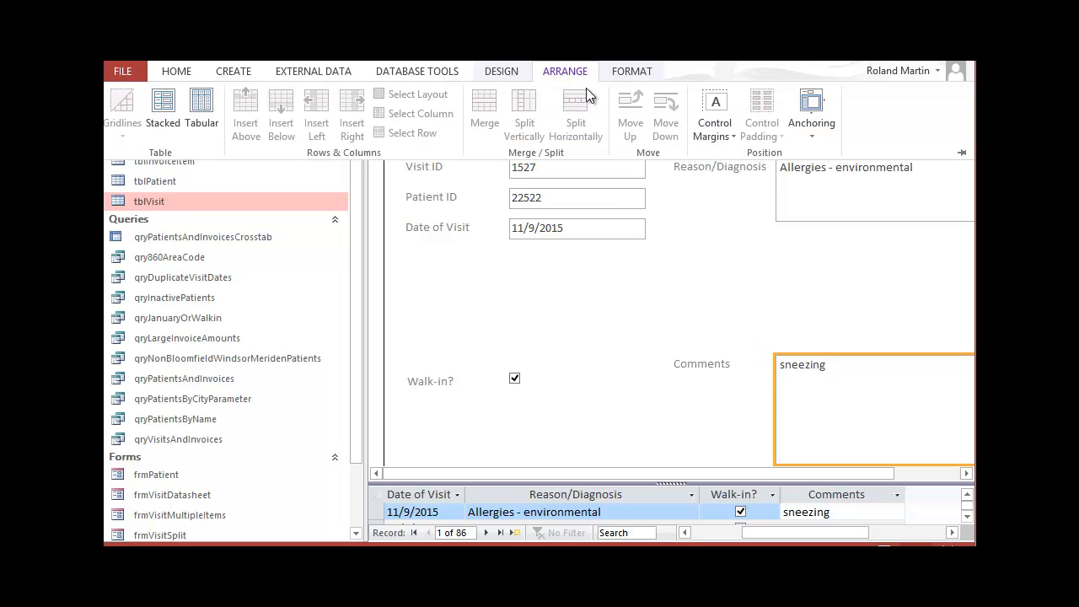
pyautogui.click(815, 139)
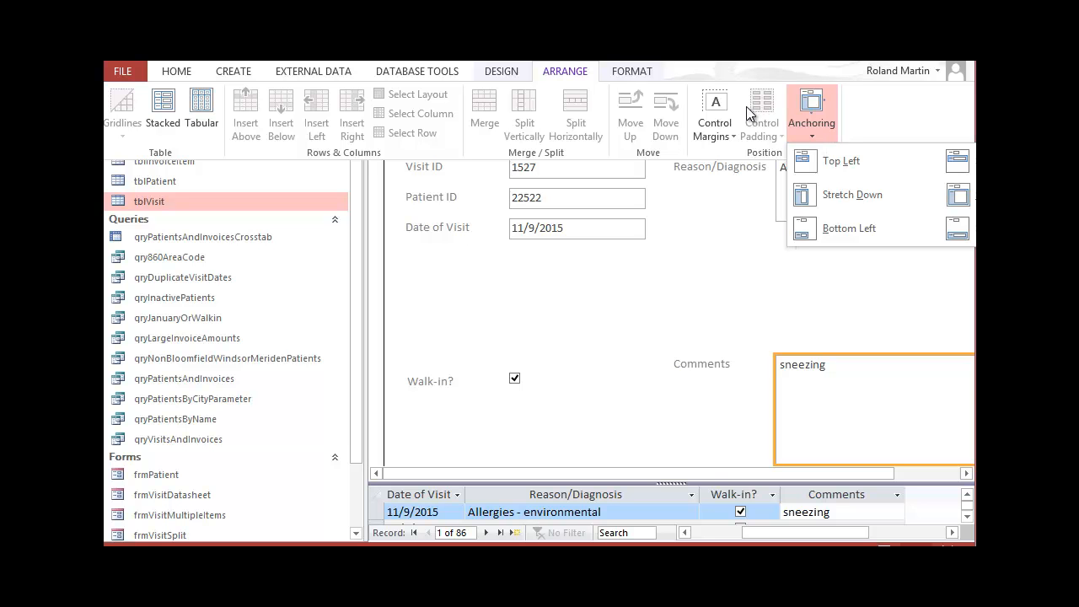
pyautogui.moveTo(739, 54); pyautogui.dragTo(600, 76)
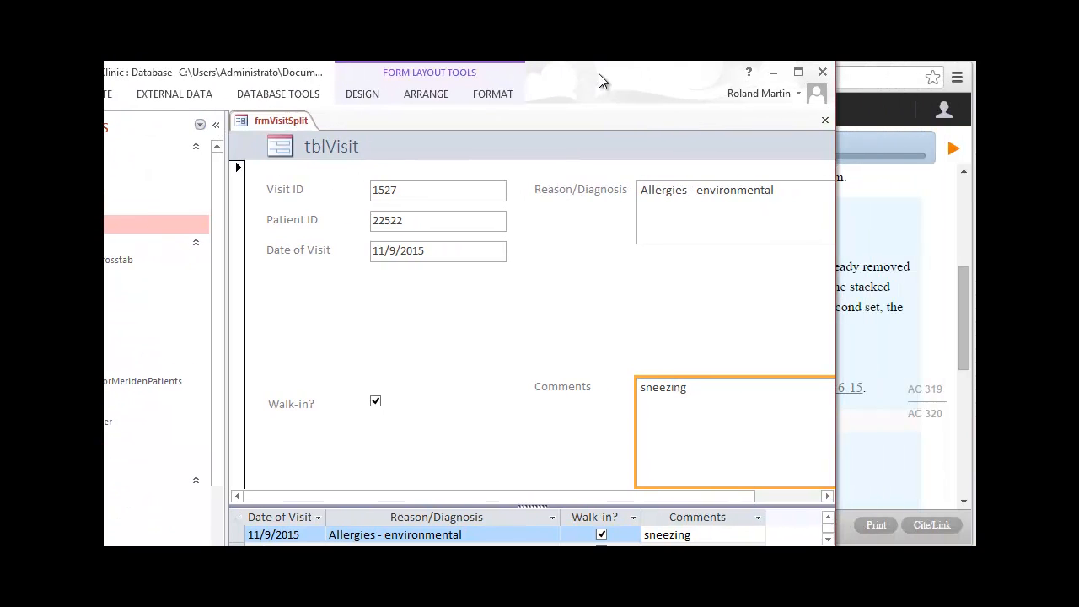
pyautogui.click(408, 95)
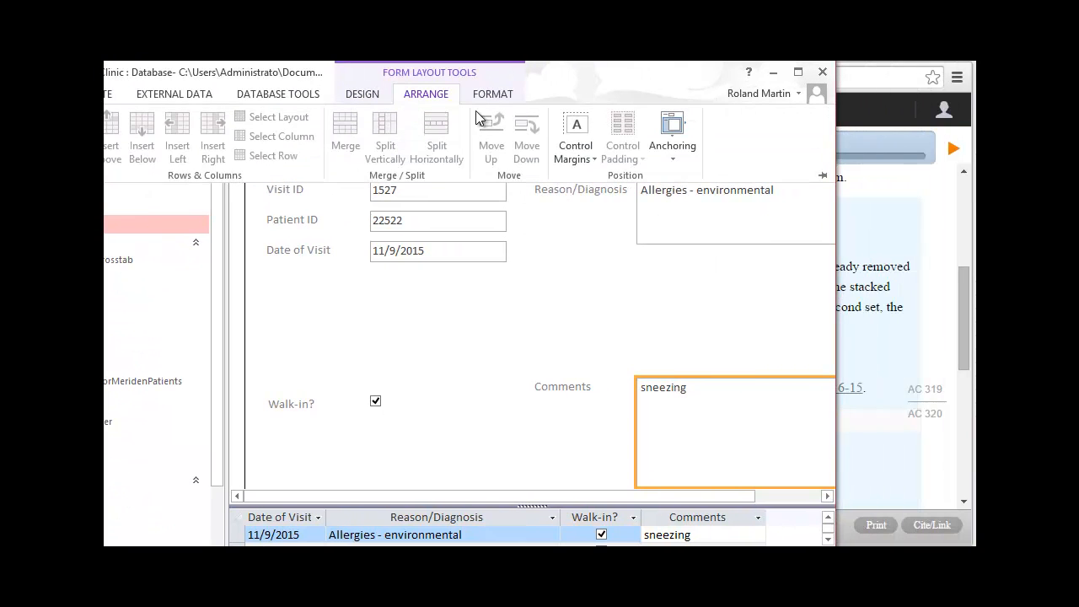
pyautogui.click(671, 150)
pyautogui.click(700, 73)
pyautogui.moveTo(701, 74); pyautogui.dragTo(591, 77)
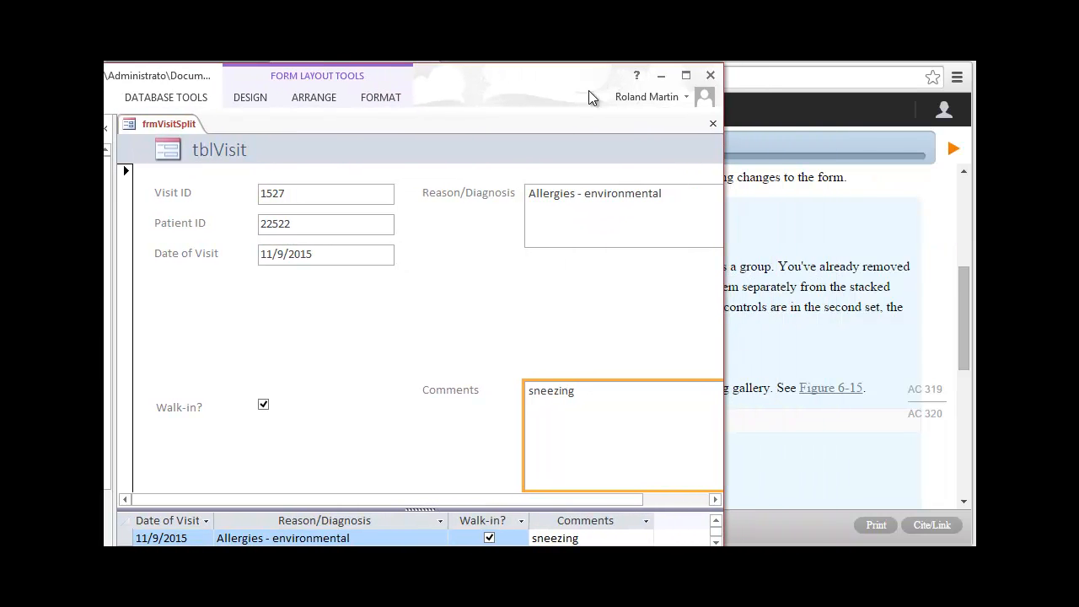
pyautogui.click(299, 97)
pyautogui.click(550, 145)
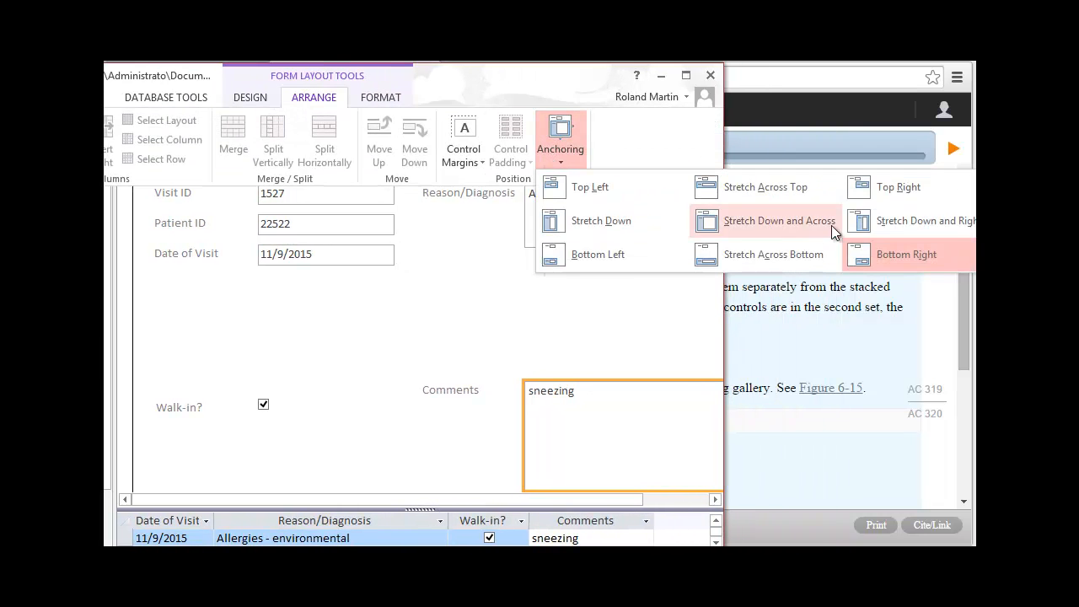
pyautogui.click(880, 222)
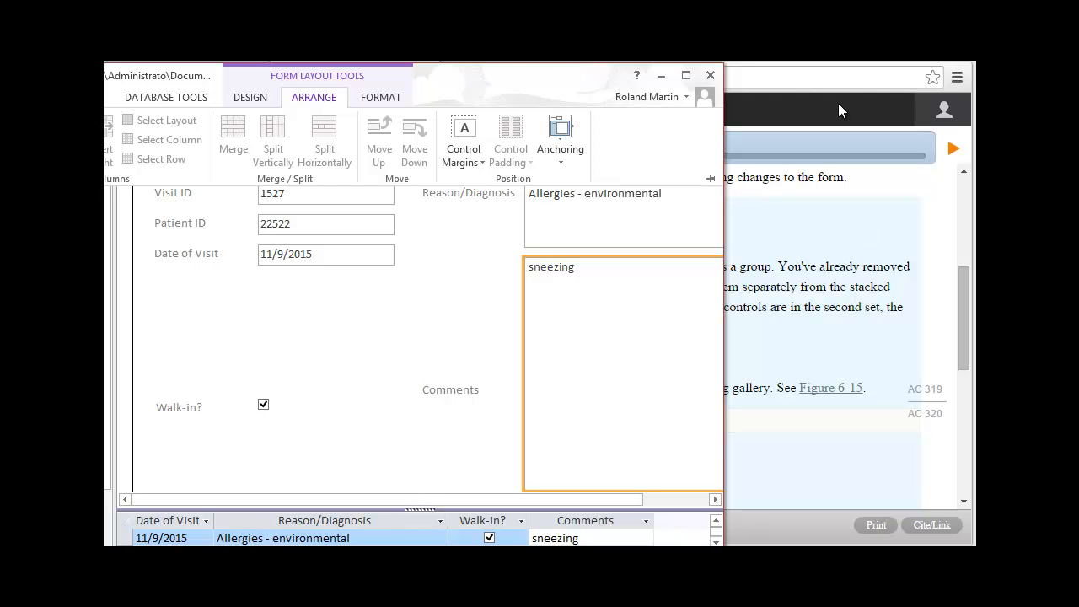
# - Check the stretched Comments box across the form's full width and close the frmVisitSplit form
pyautogui.moveTo(511, 76); pyautogui.dragTo(762, 77)
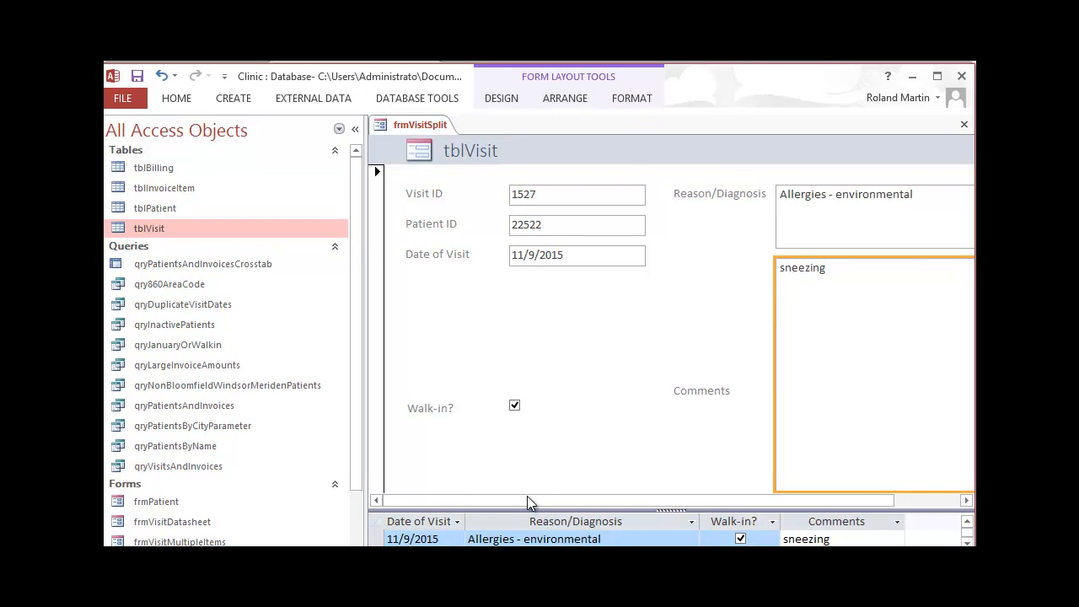
pyautogui.moveTo(542, 497); pyautogui.dragTo(650, 498)
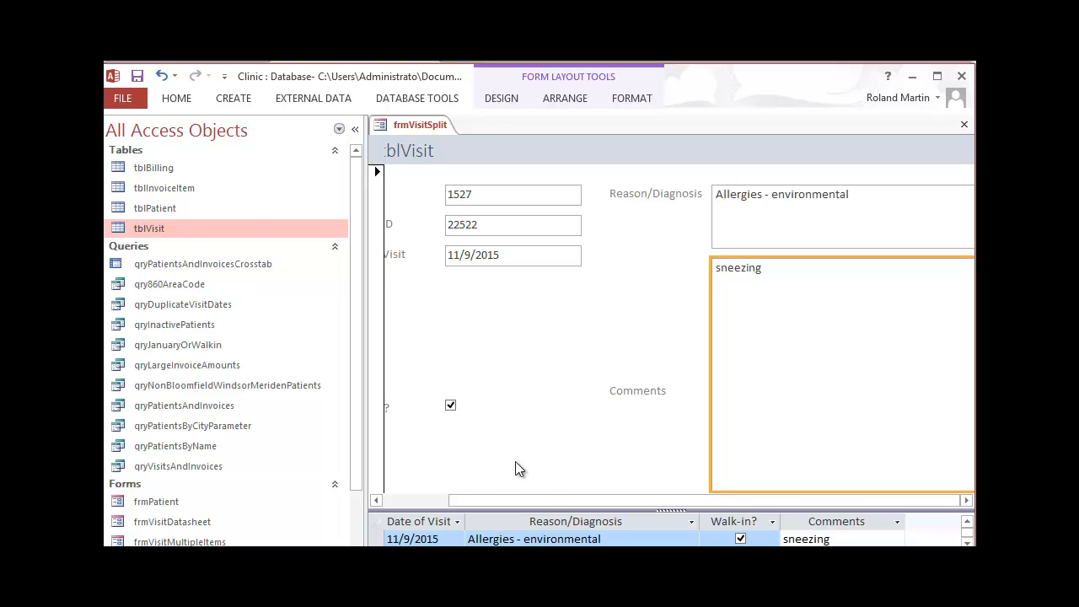
pyautogui.click(965, 126)
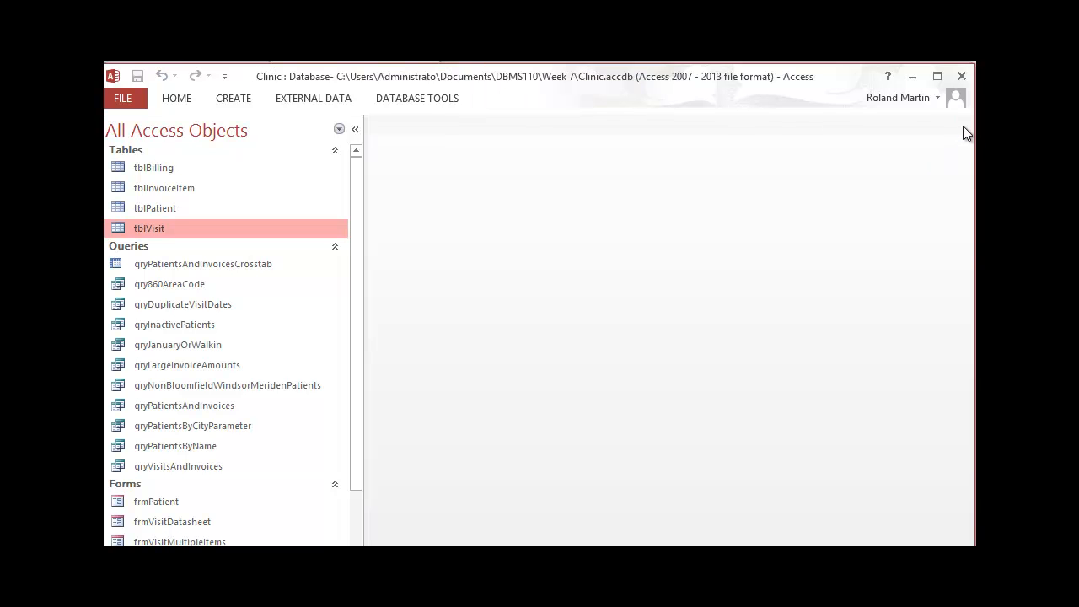